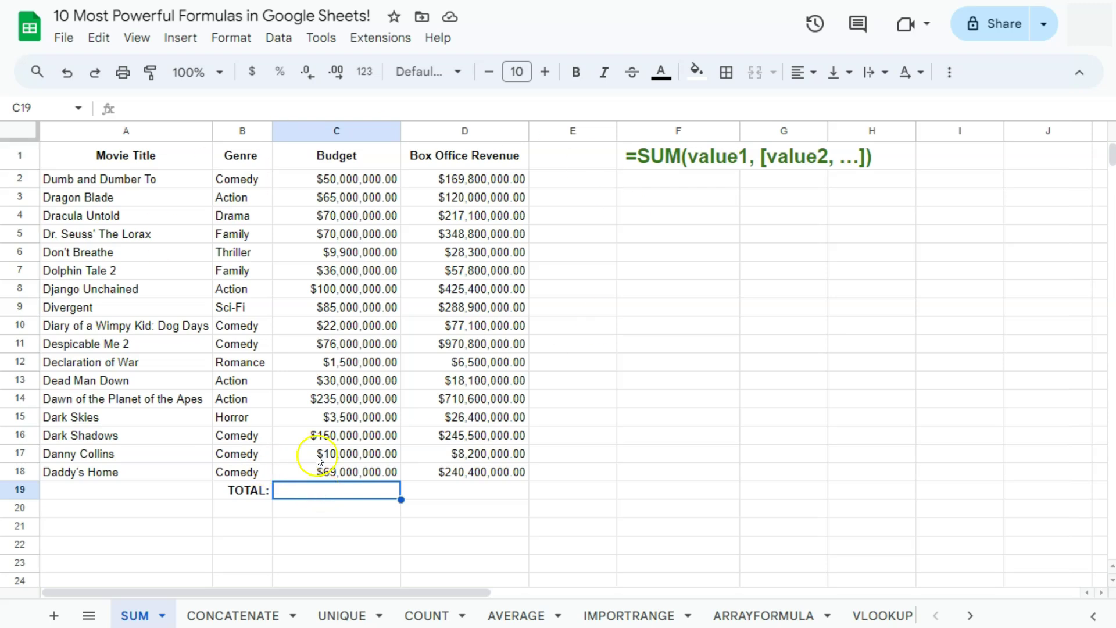
Step: Total the Budget column in C19 with a SUM formula over C2:C18
left_click_drag(363, 179, 364, 472)
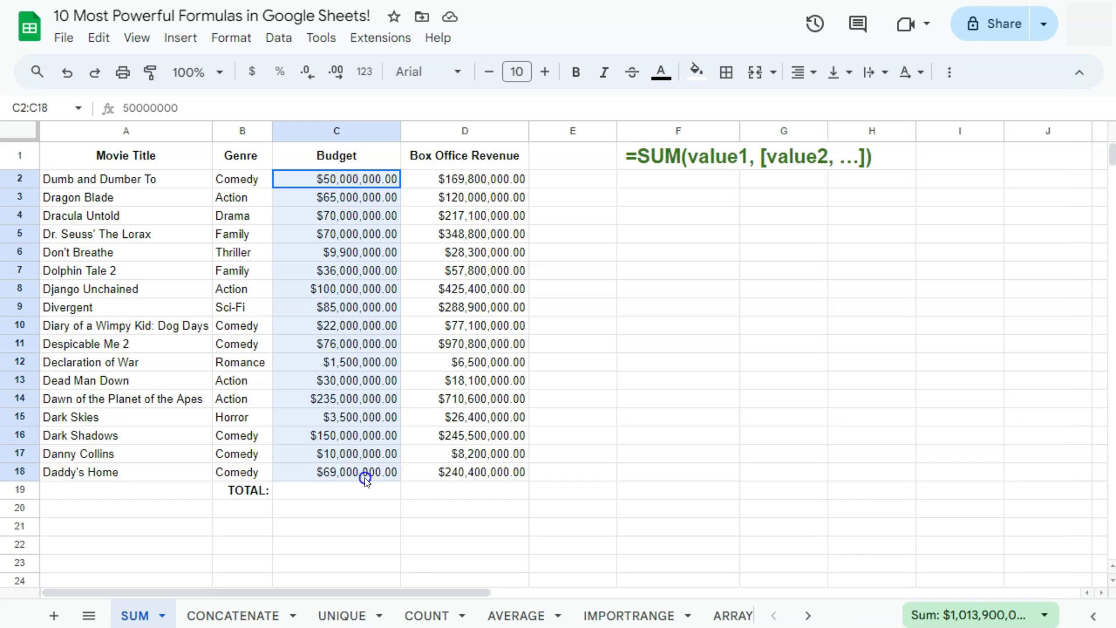
left_click_drag(450, 176, 448, 465)
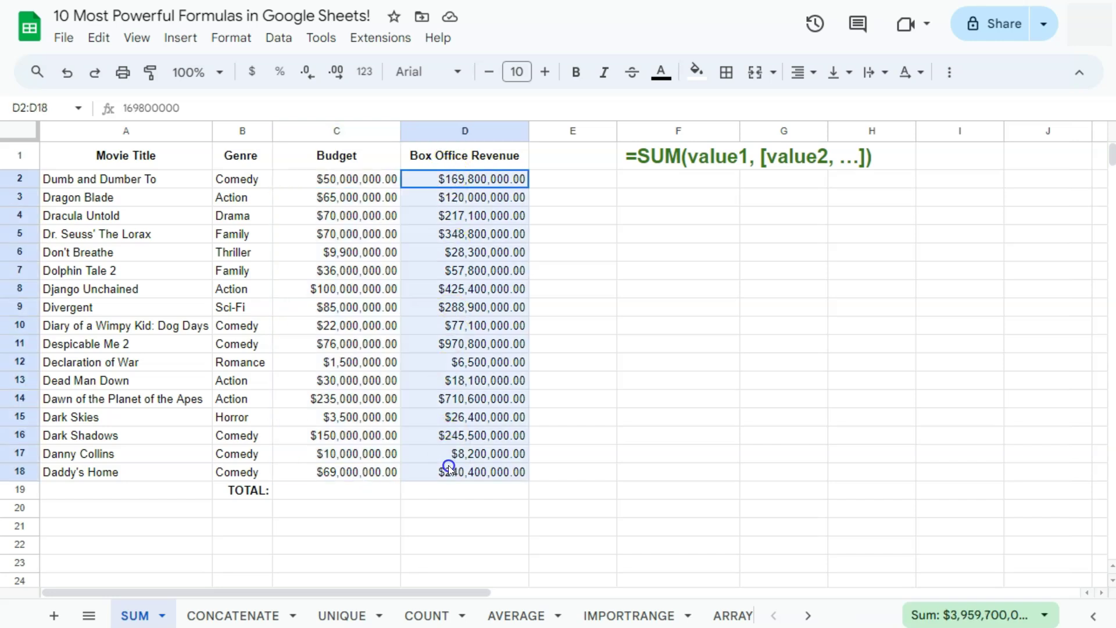
left_click(357, 489)
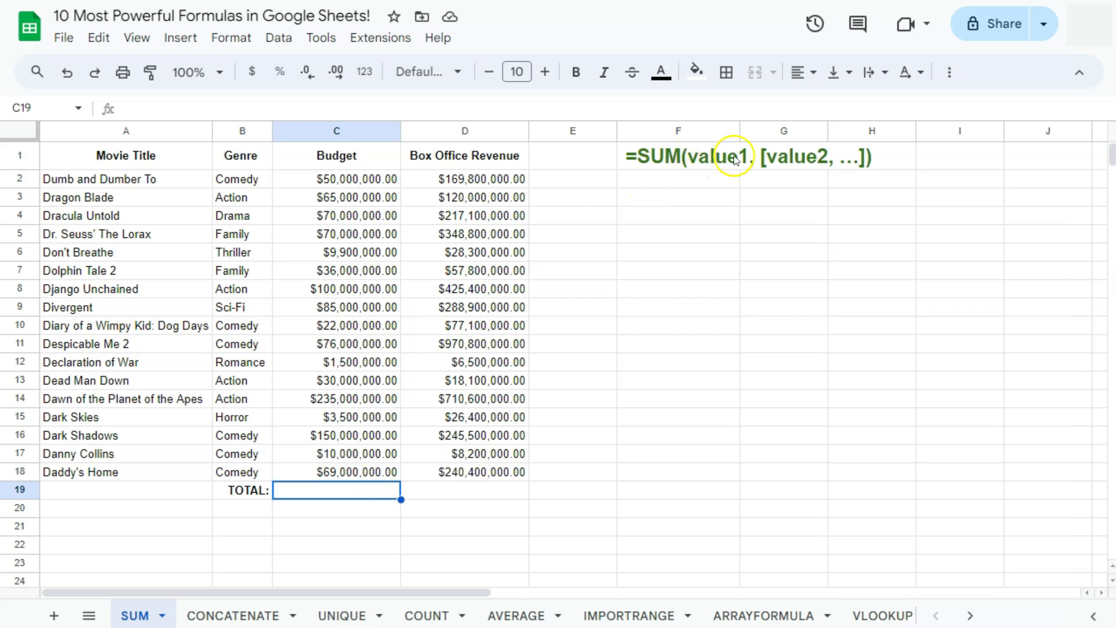
left_click(342, 495)
type("=")
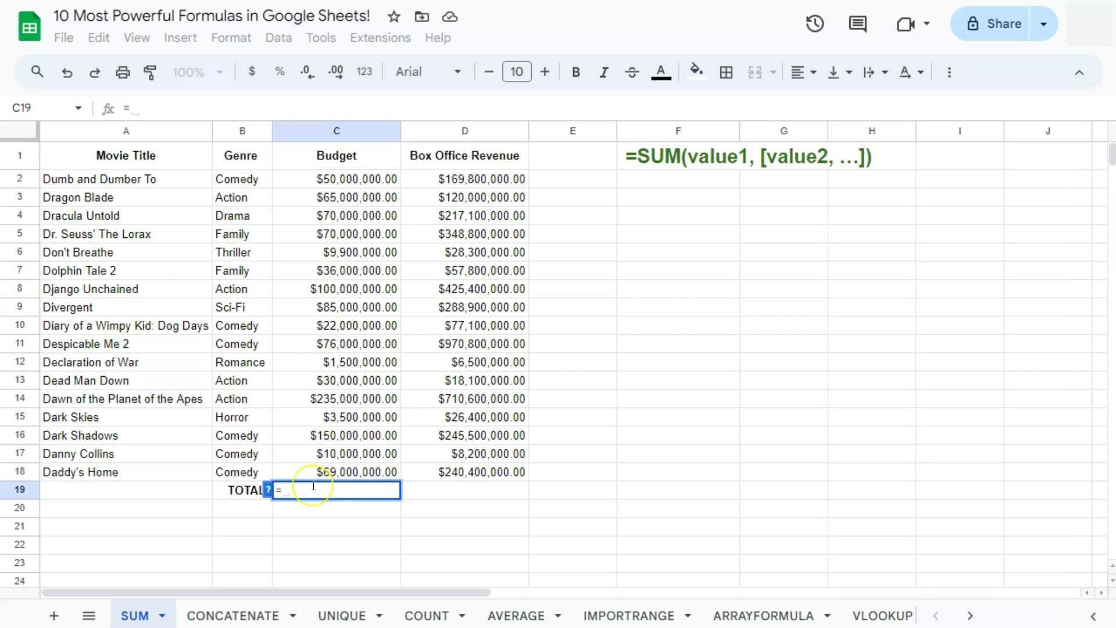
type("sum(")
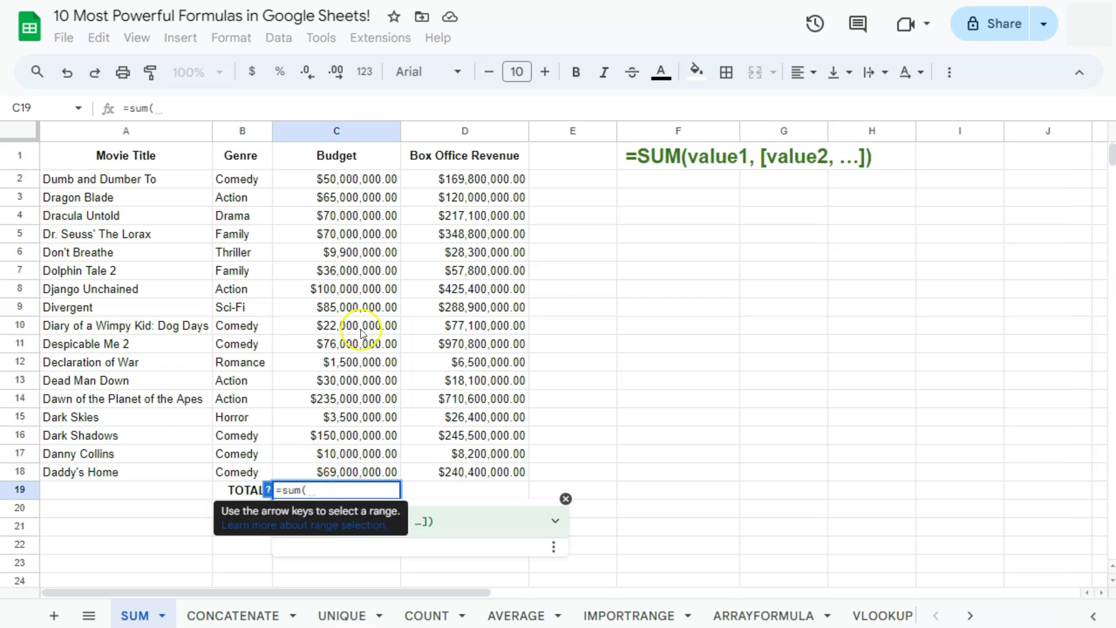
left_click_drag(361, 182, 343, 470)
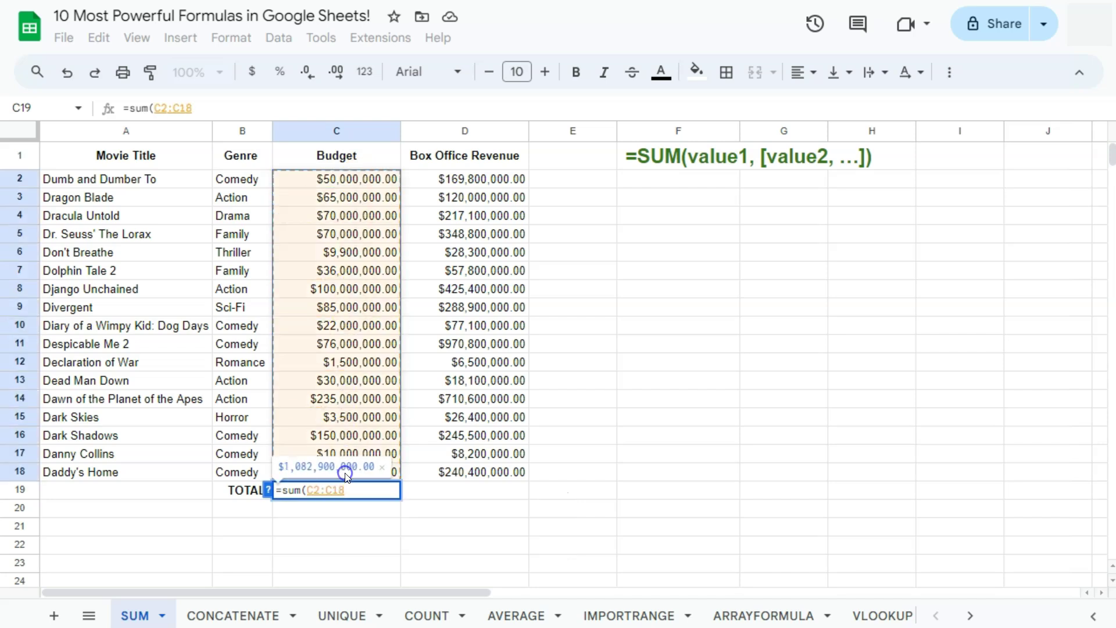
key("Return")
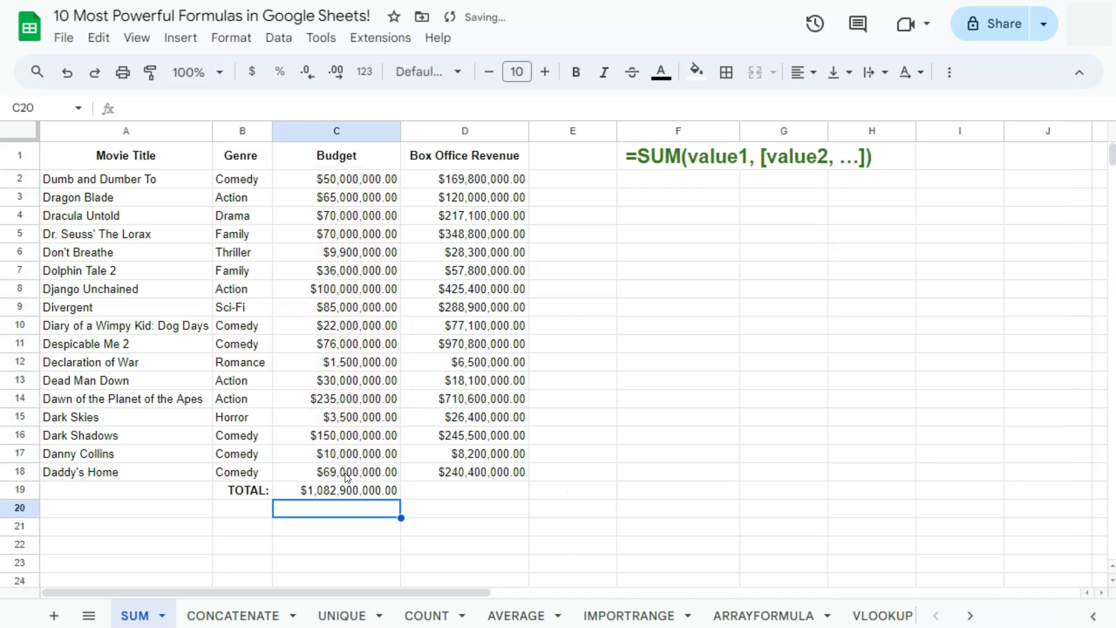
Step: Total the Box Office Revenue column in D19 with the formula =SUM(D2:D18)
left_click(449, 487)
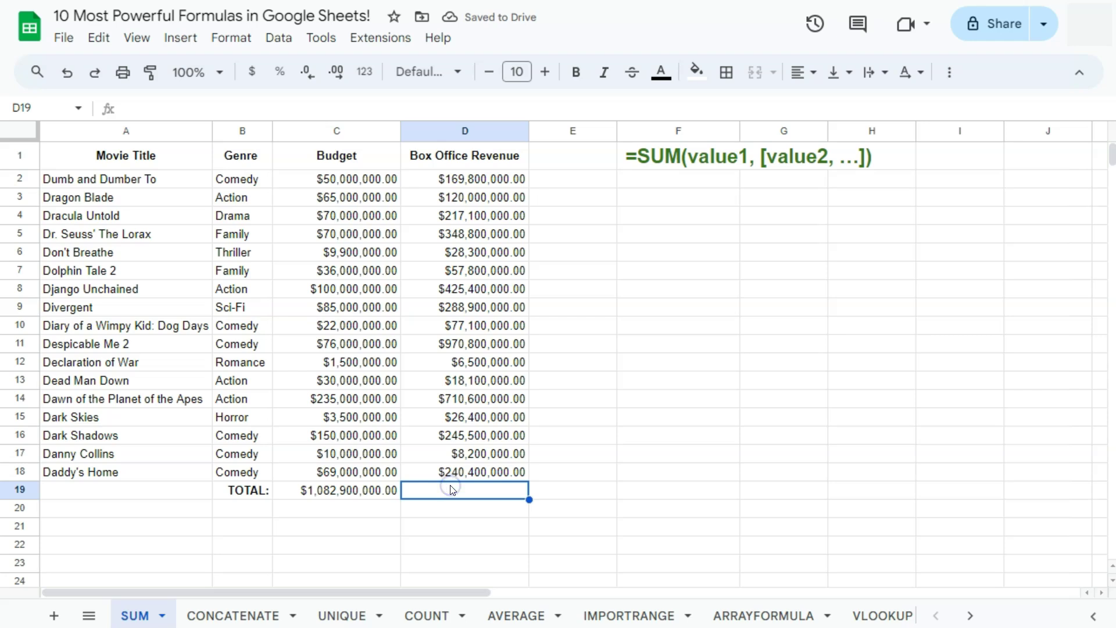
type("=sum")
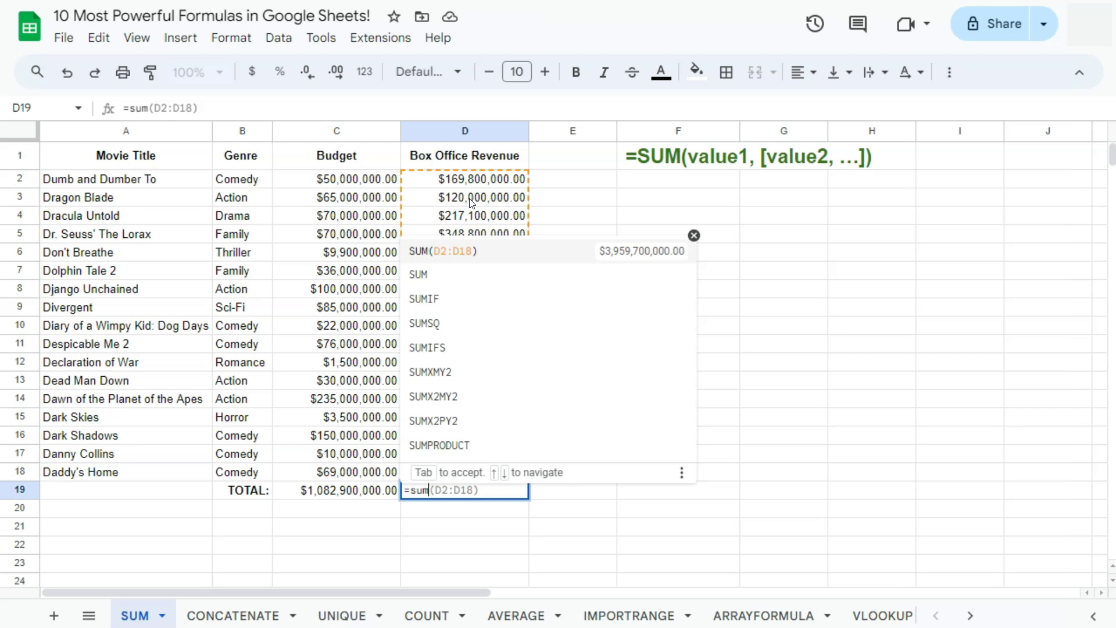
key("Tab")
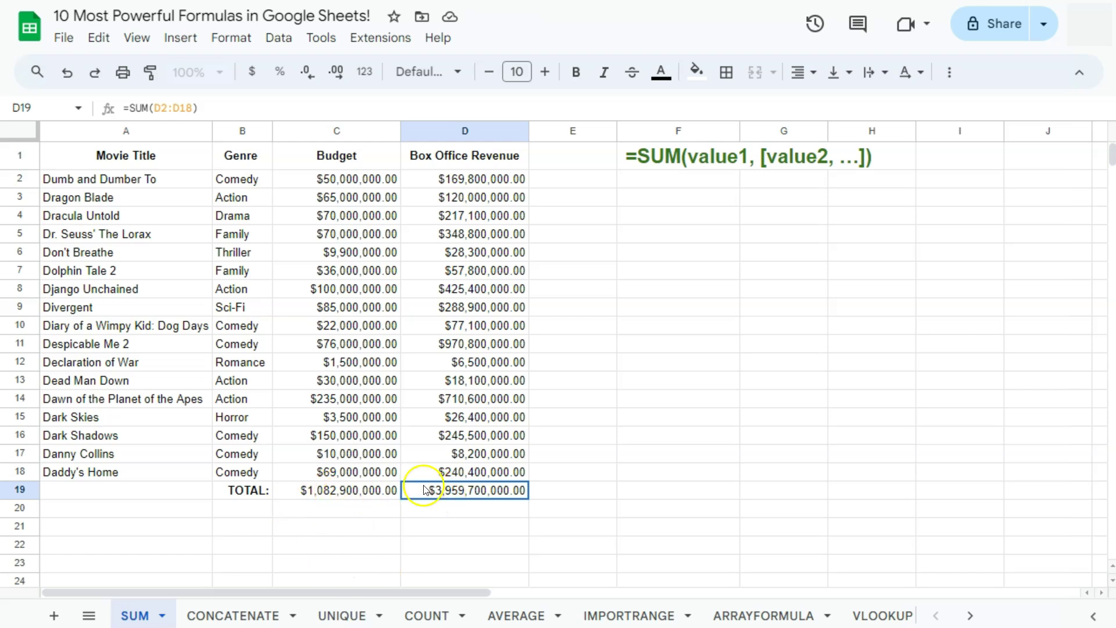
Step: Add the two column totals together in E19 using SUM over the range C19:D19
left_click(573, 488)
left_click_drag(349, 490, 451, 490)
left_click(555, 490)
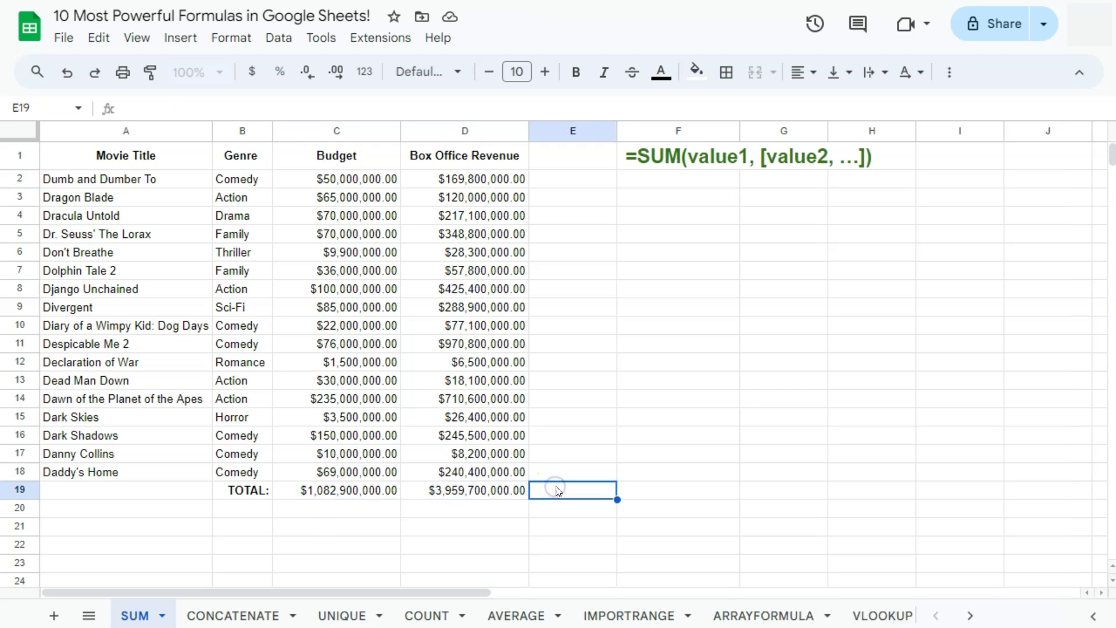
type("=sum")
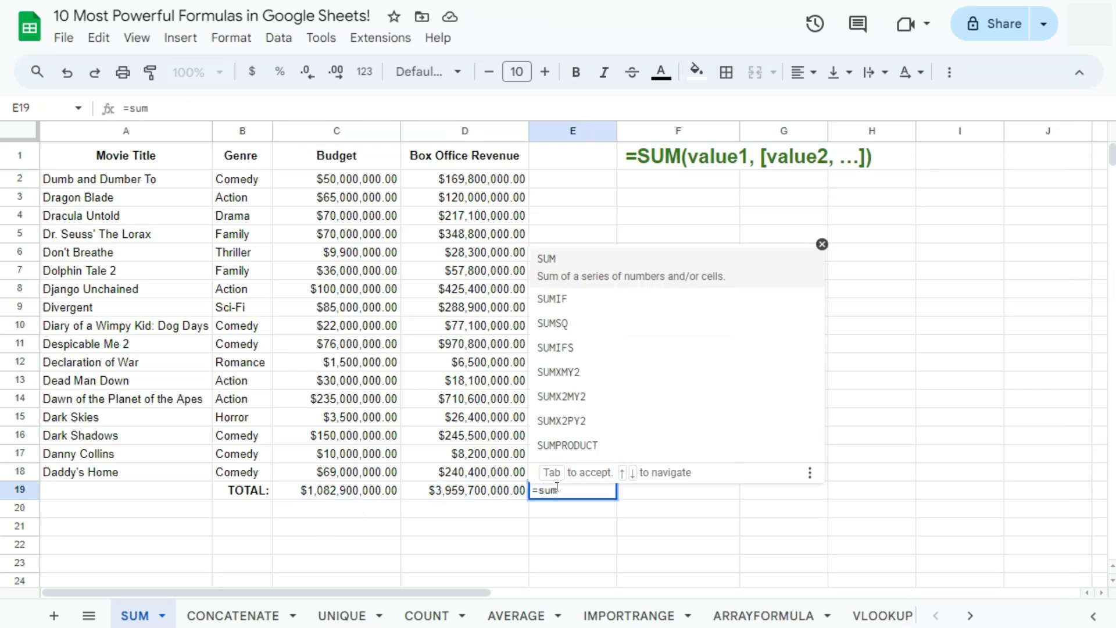
left_click(568, 264)
left_click(389, 493)
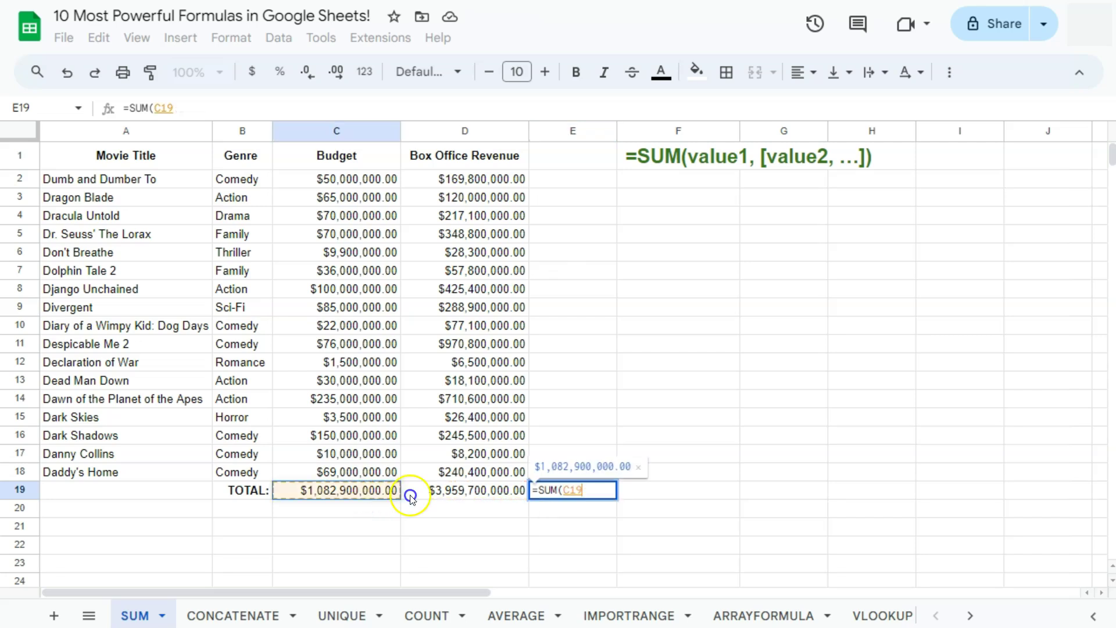
left_click_drag(410, 498, 486, 495)
key("Return")
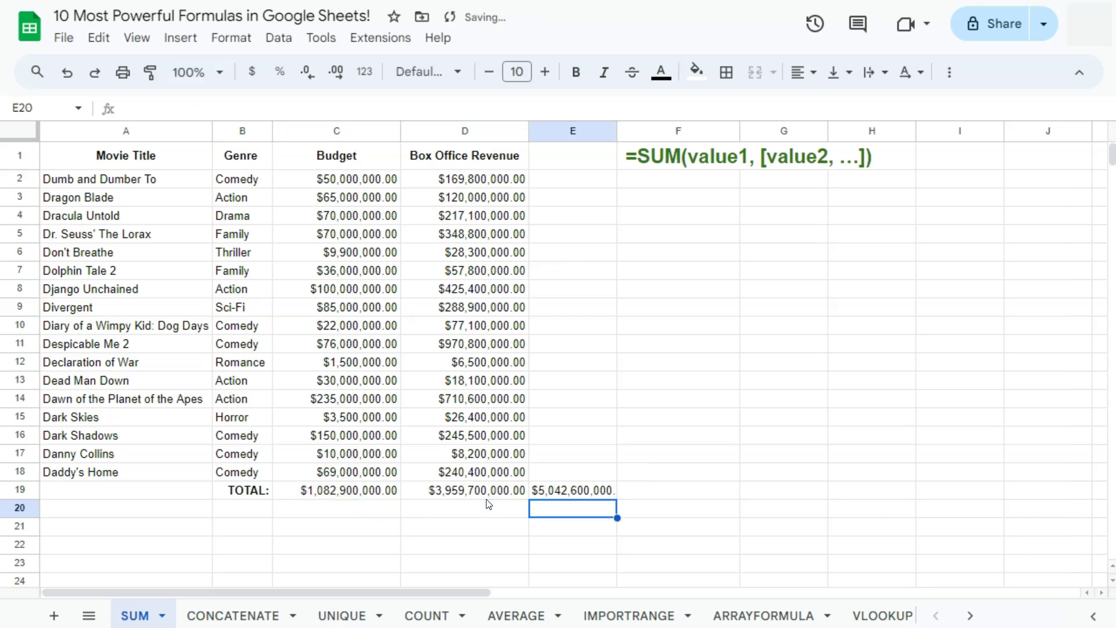
Step: Add the same two totals in E20 with SUM, giving C19 and D19 as separate comma-separated values
left_click(593, 509)
type("=sum")
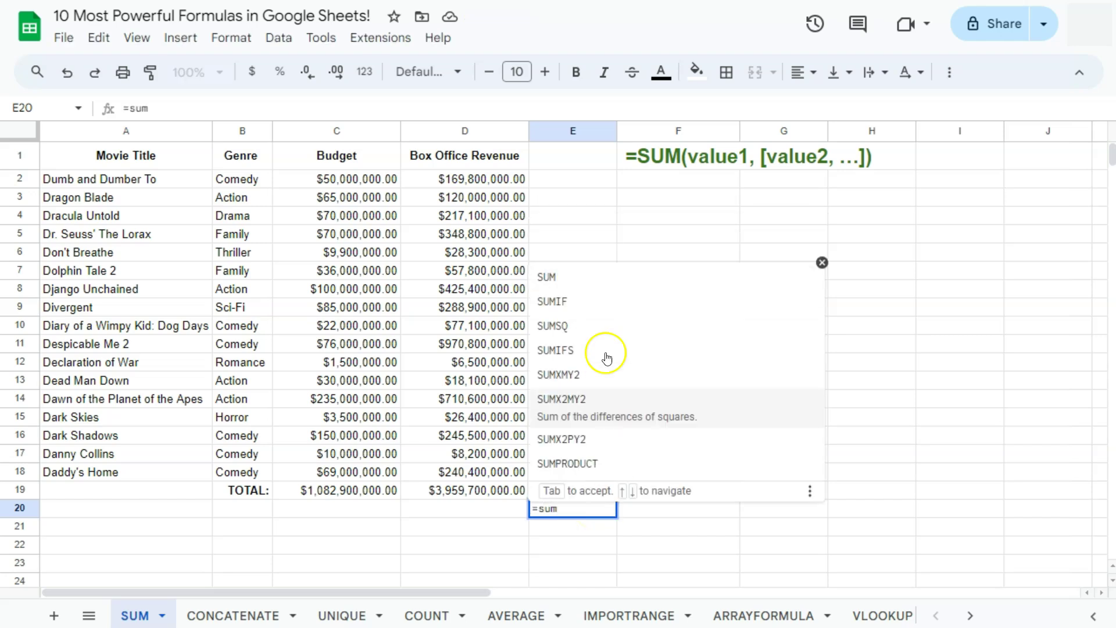
left_click(588, 284)
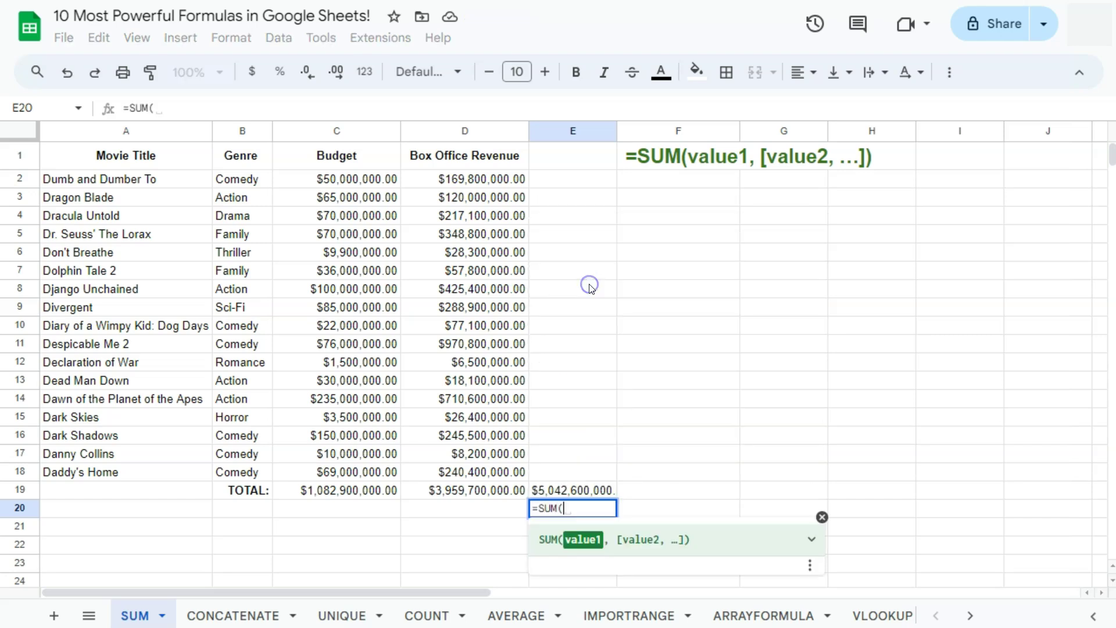
left_click(348, 494)
type(",")
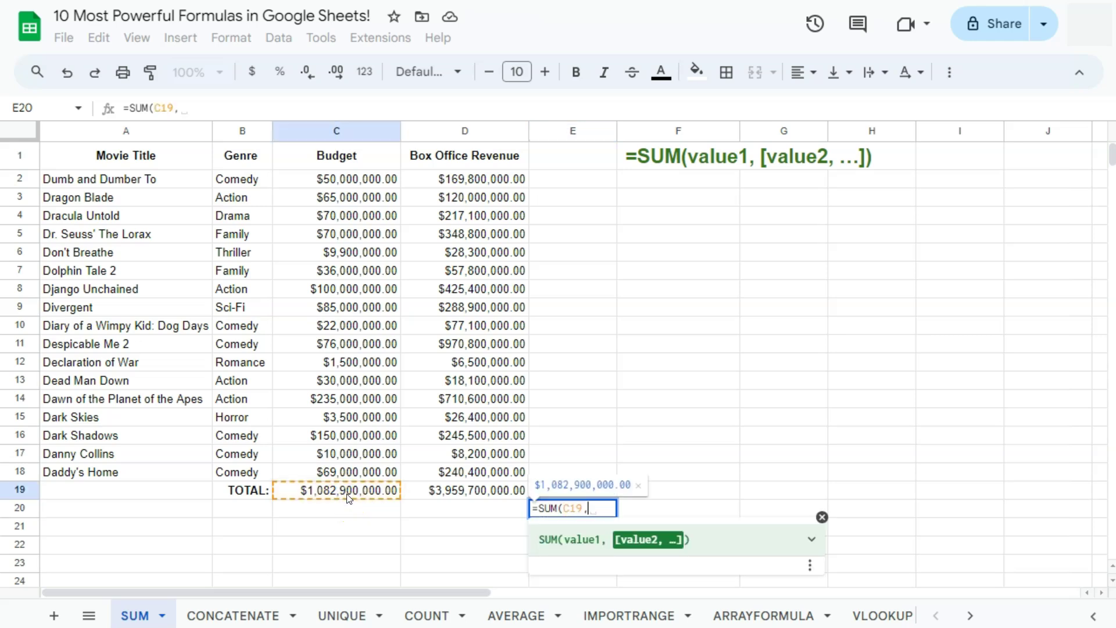
left_click(440, 490)
key("Return")
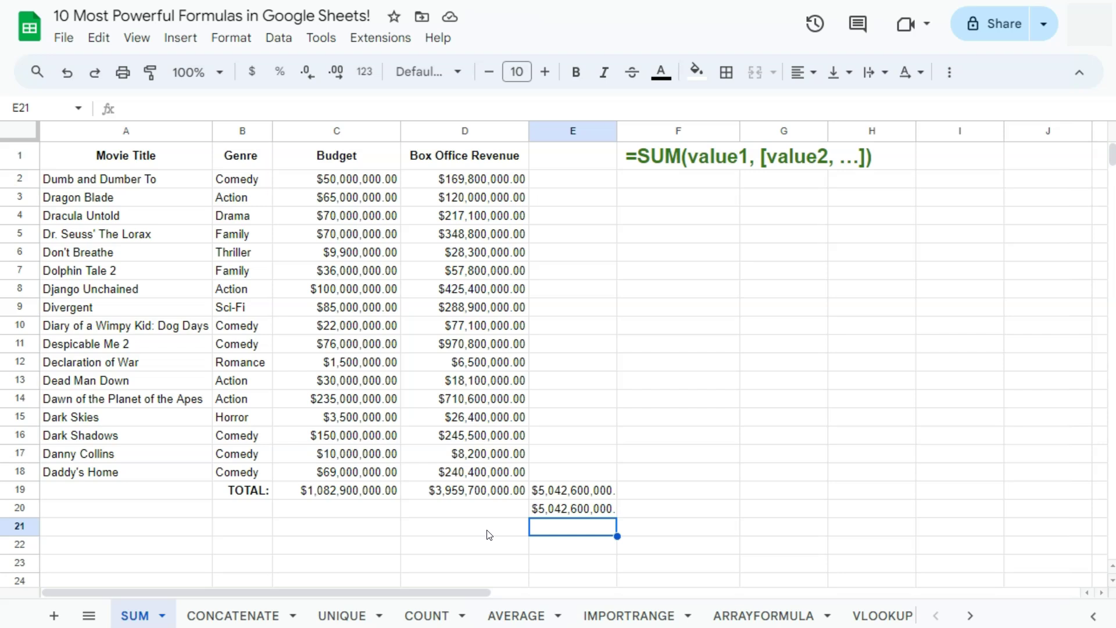
Step: Open the CONCATENATE sheet and examine the first and last names in B1:C10
left_click(250, 614)
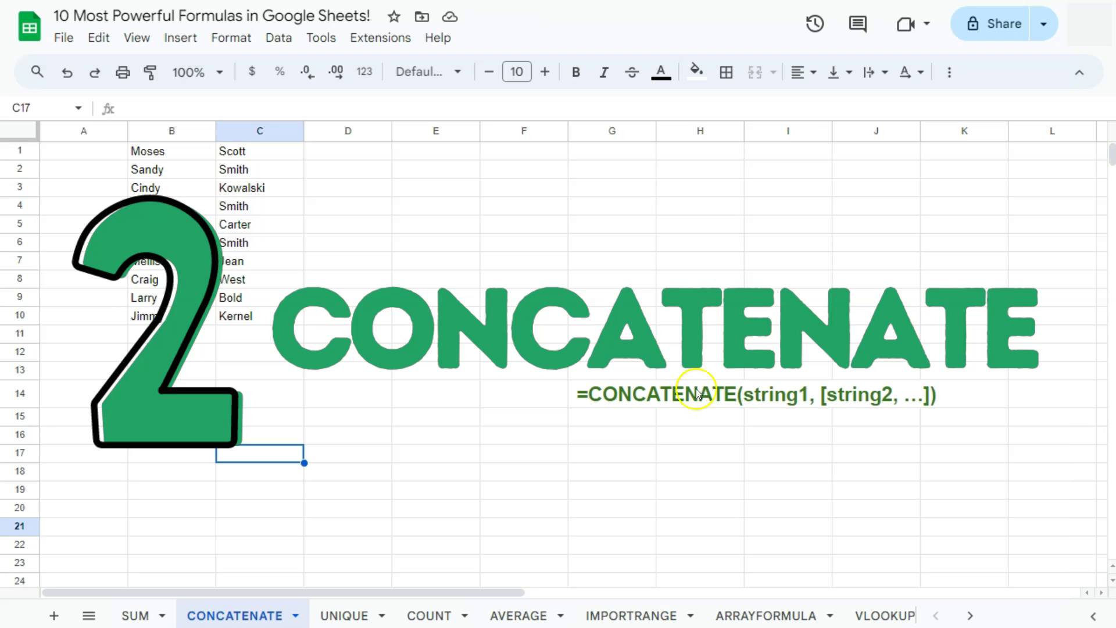
left_click(185, 152)
left_click(240, 152)
left_click_drag(198, 153, 264, 316)
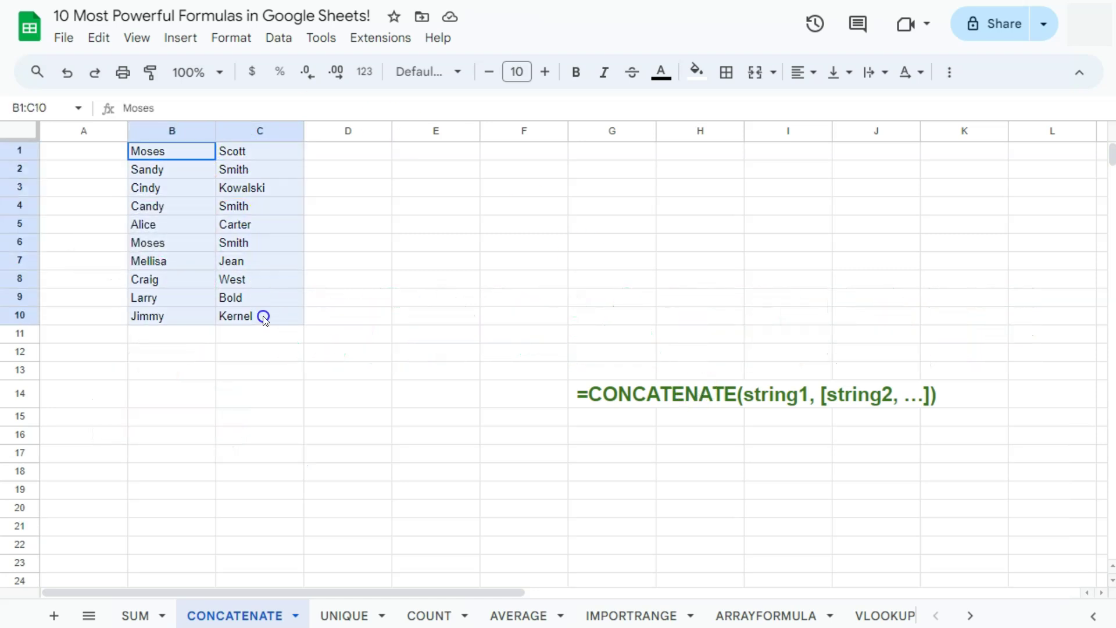
left_click(169, 150)
left_click(272, 152)
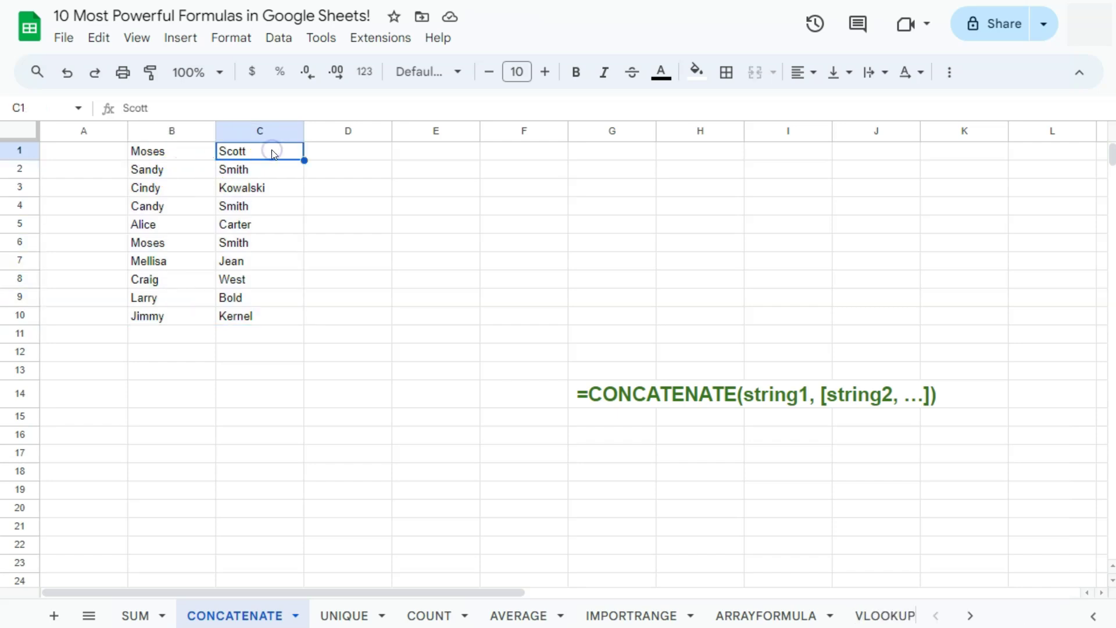
Step: Build a CONCATENATE formula in E1 that joins the first name in B1 with the last name in C1
left_click(410, 154)
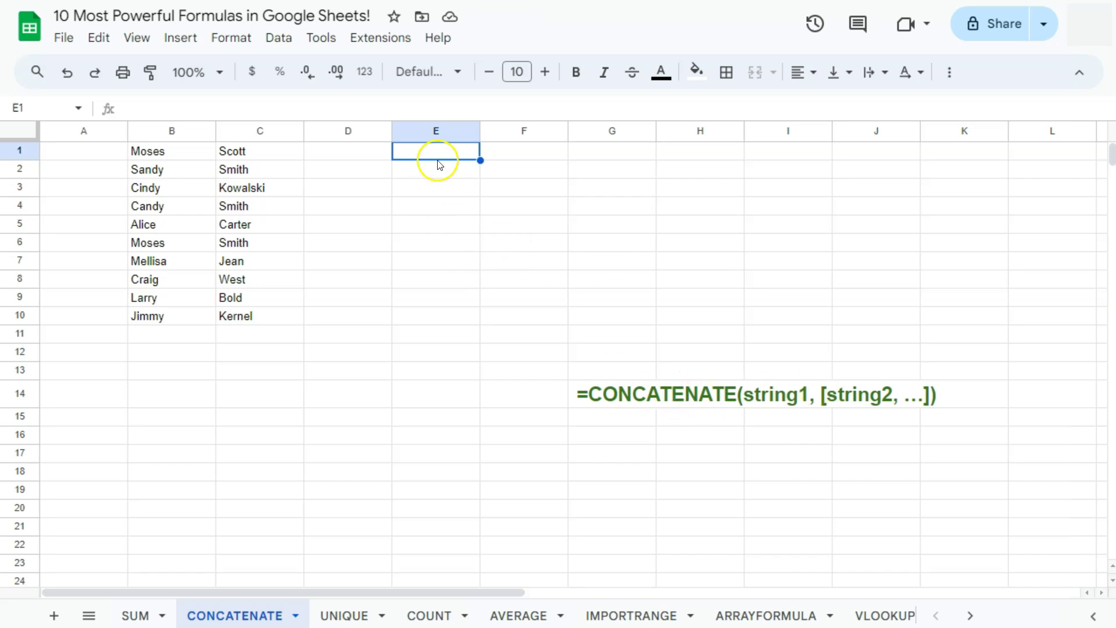
type("=")
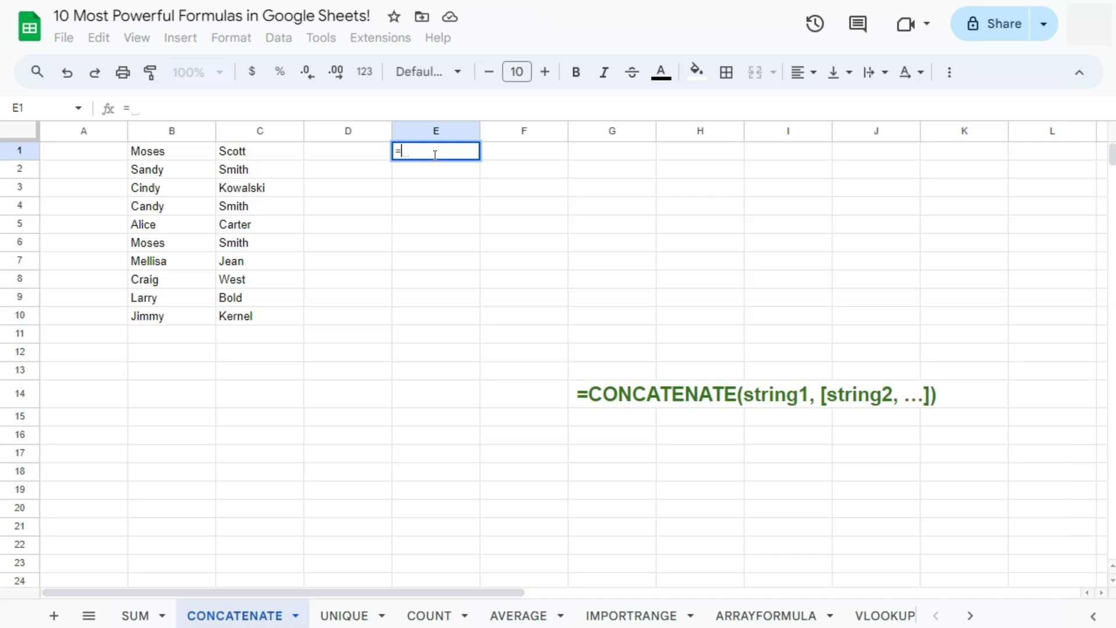
type("con")
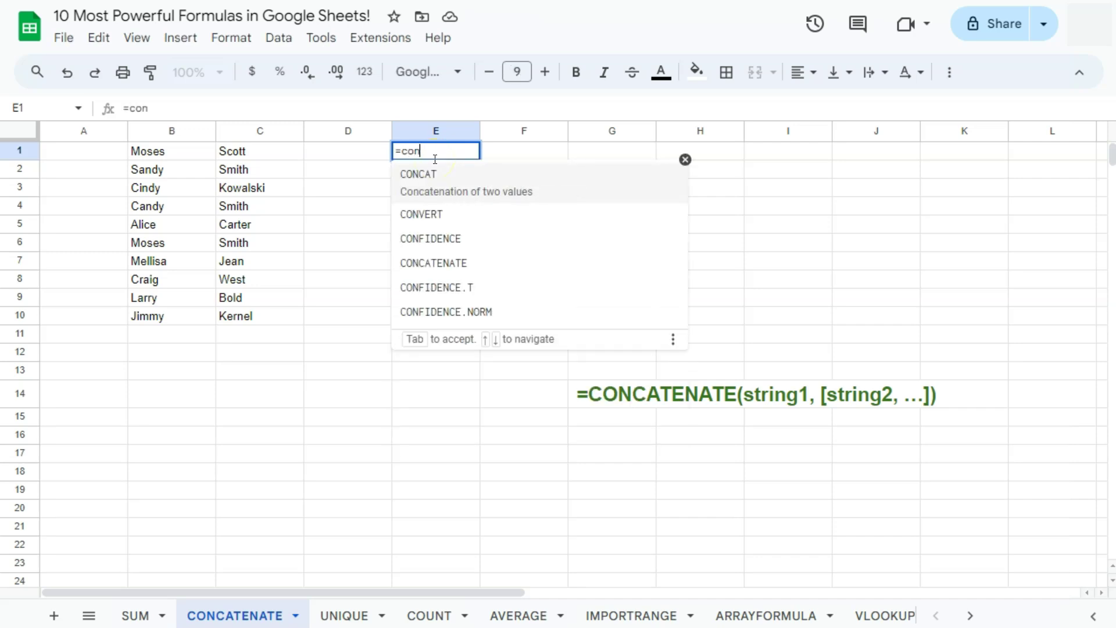
left_click(440, 264)
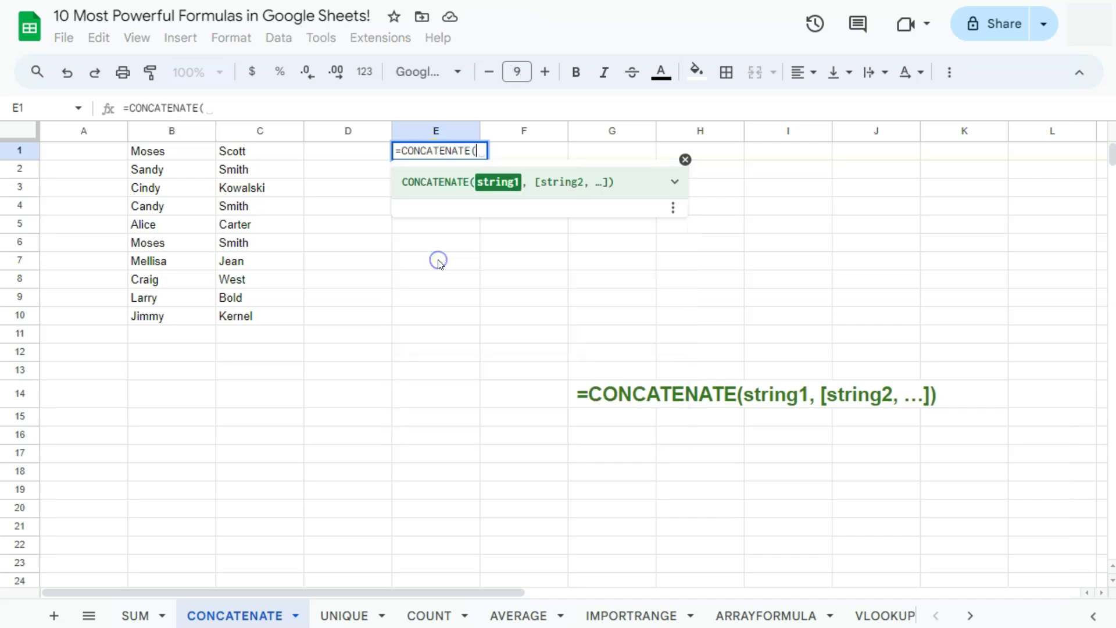
left_click(153, 153)
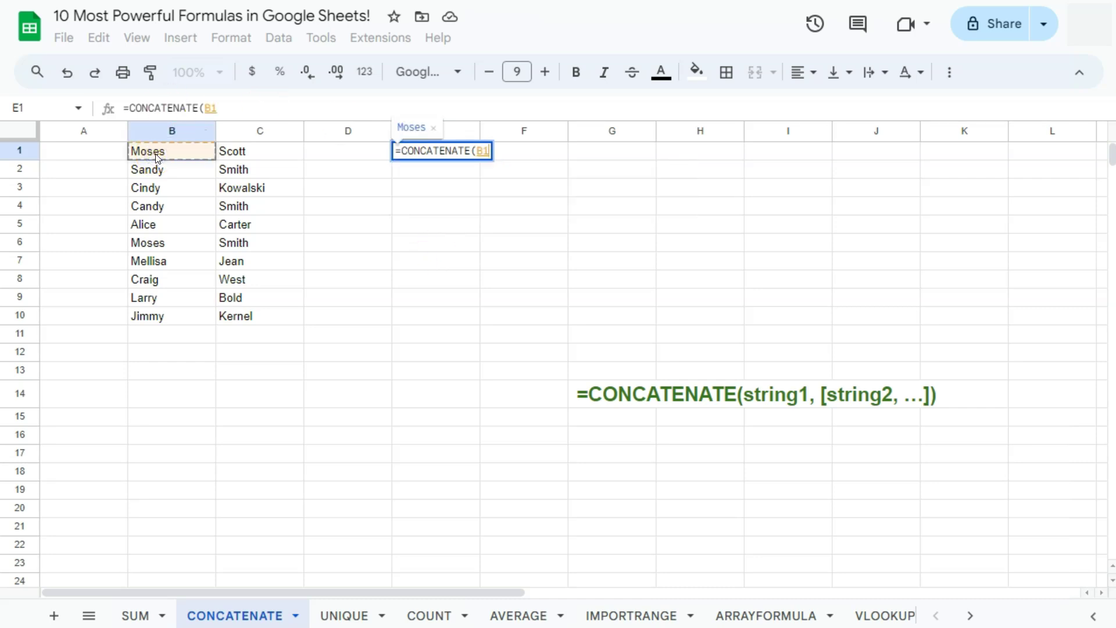
type(",")
left_click(238, 154)
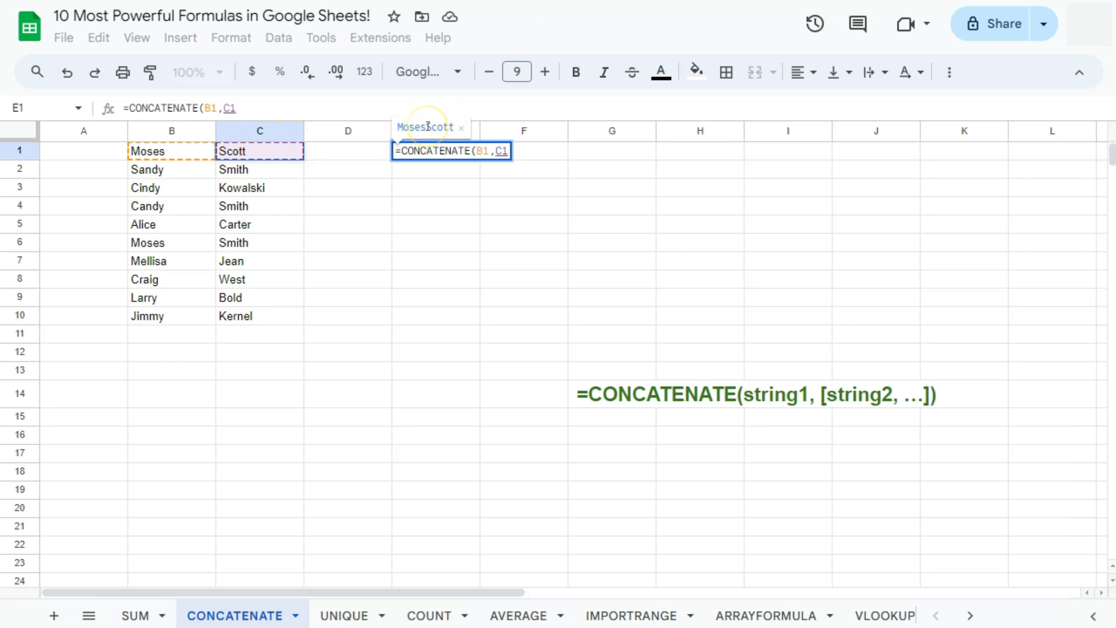
Step: Insert a quoted space between B1 and C1 in the E1 formula, and fill the formula down to E10
left_click(493, 154)
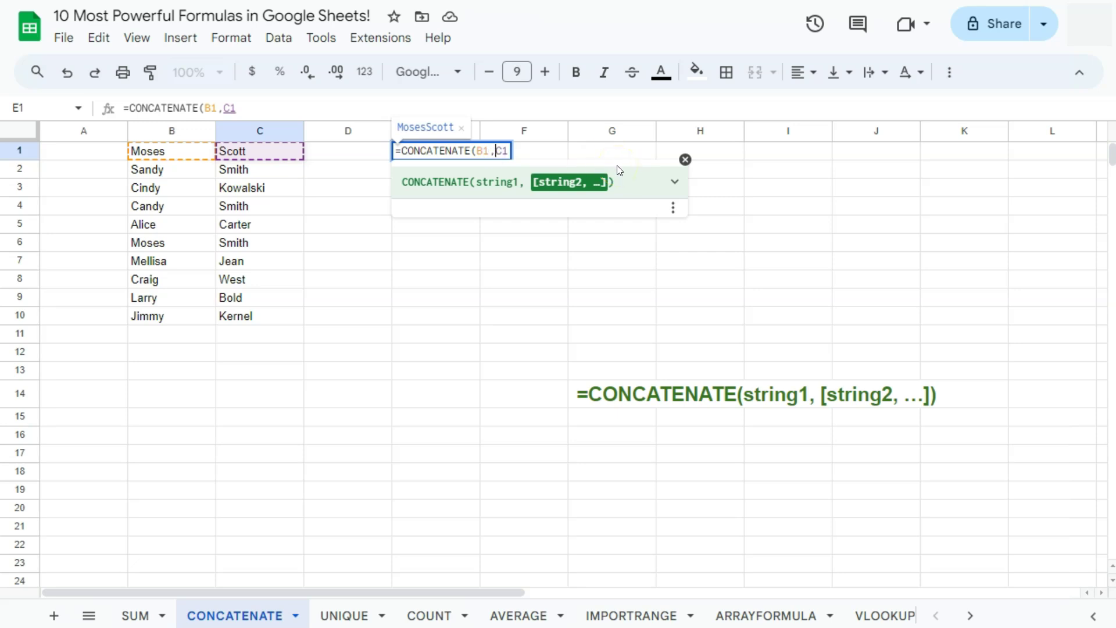
type("\"")
type(" \"")
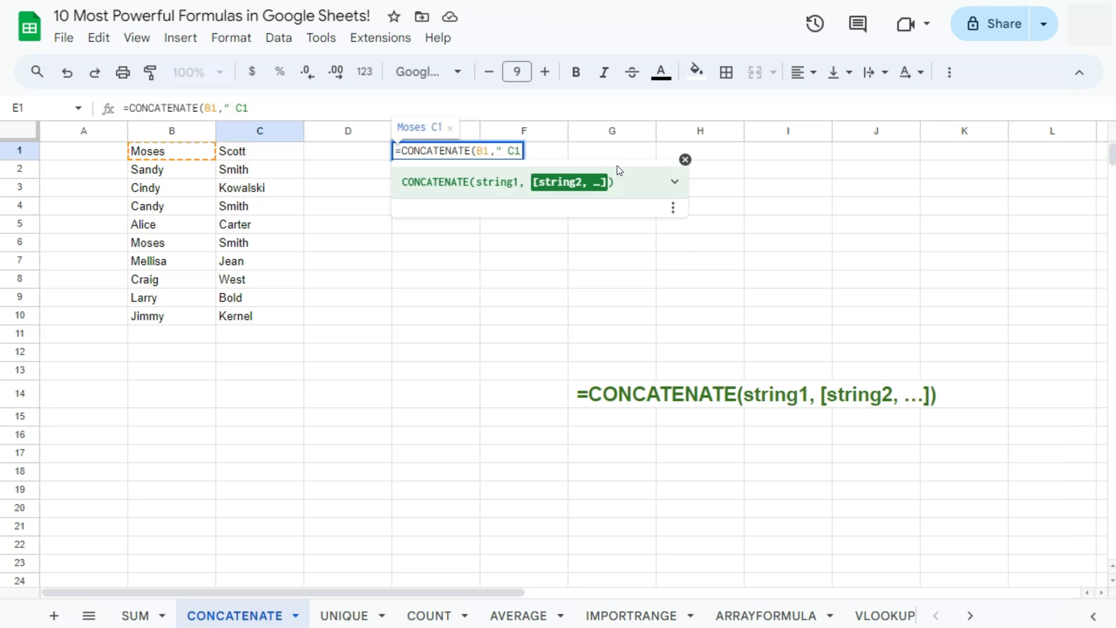
type(",")
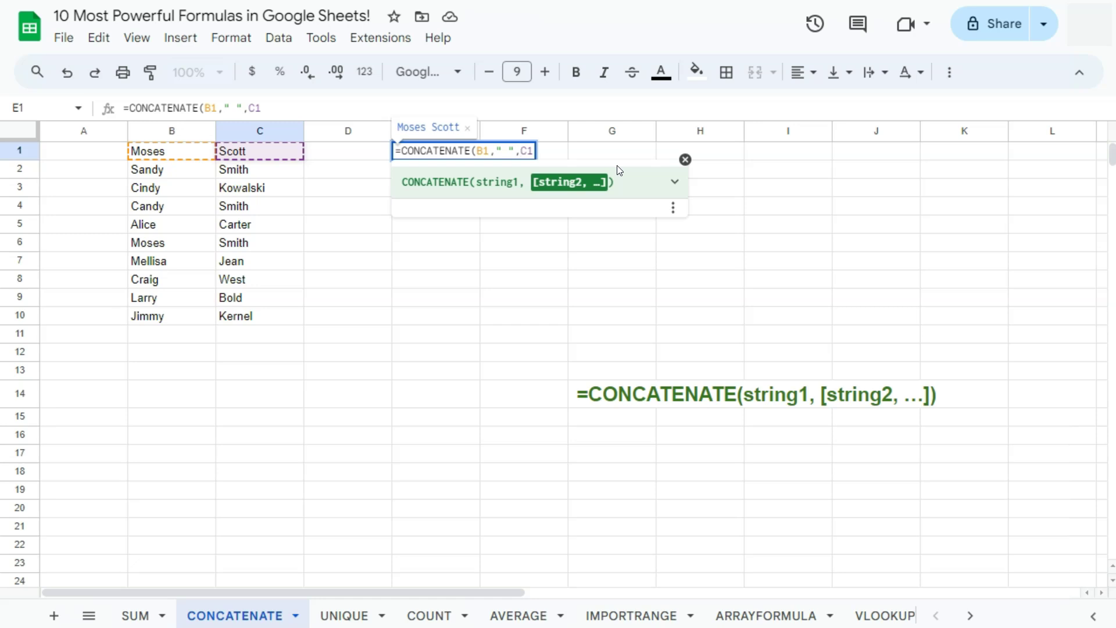
key("Return")
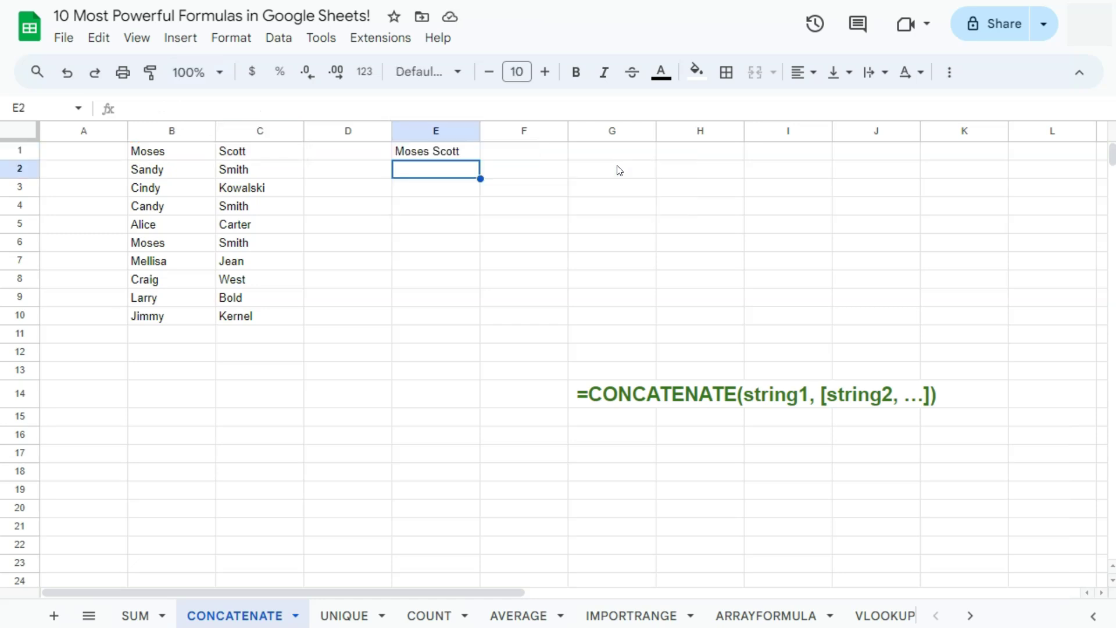
left_click(468, 150)
left_click_drag(480, 160, 479, 319)
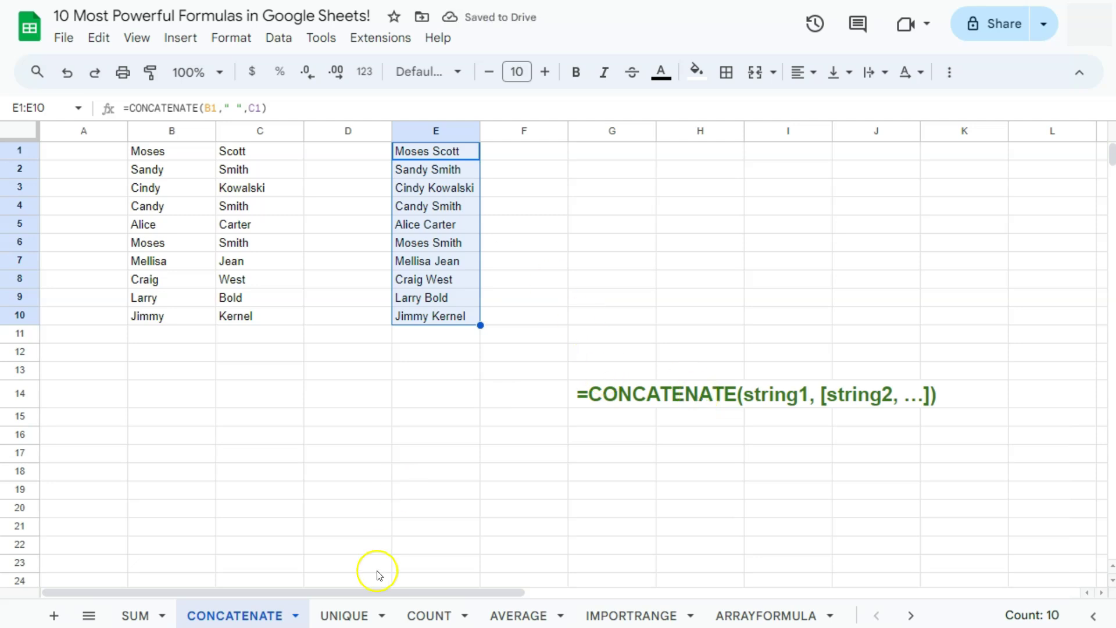
Step: Open the UNIQUE sheet and list the distinct products in H4 with a UNIQUE formula over C2:C56
left_click(340, 615)
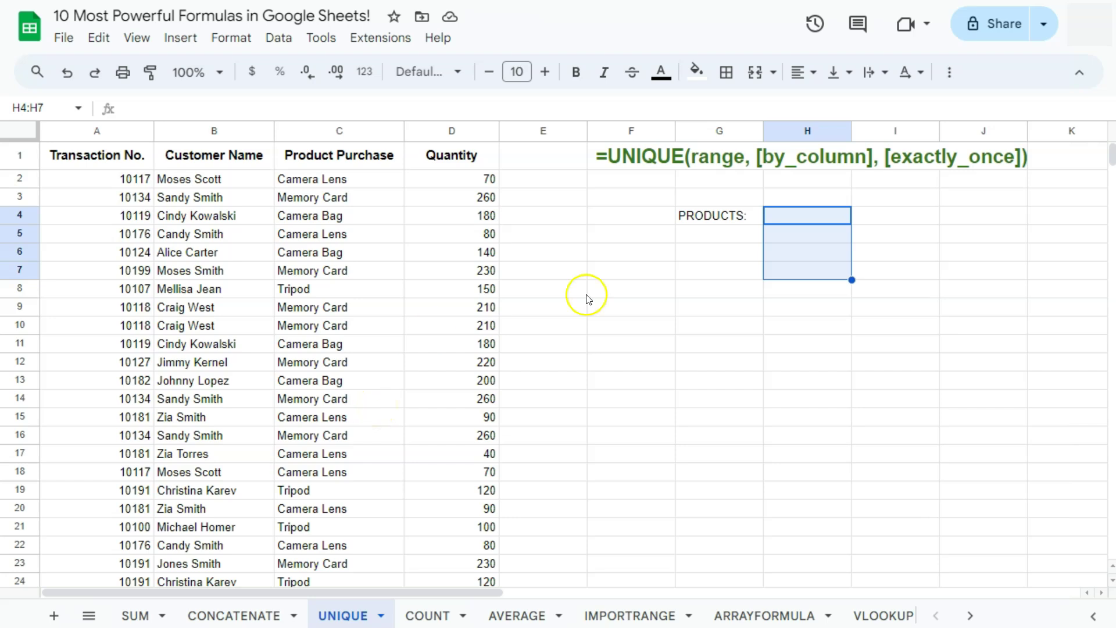
left_click(798, 218)
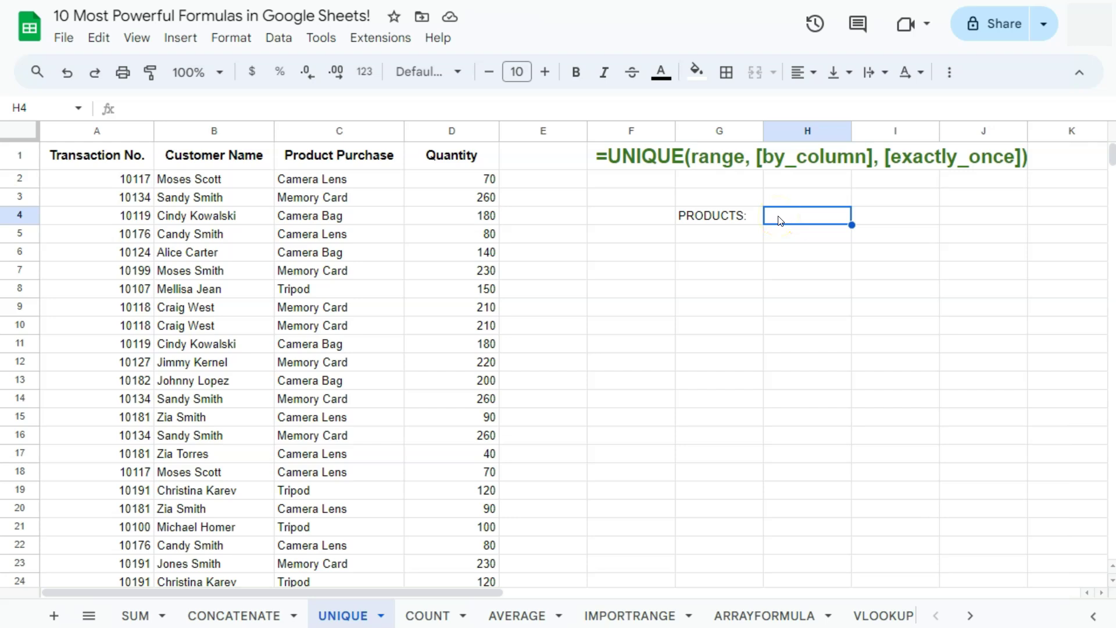
type("=")
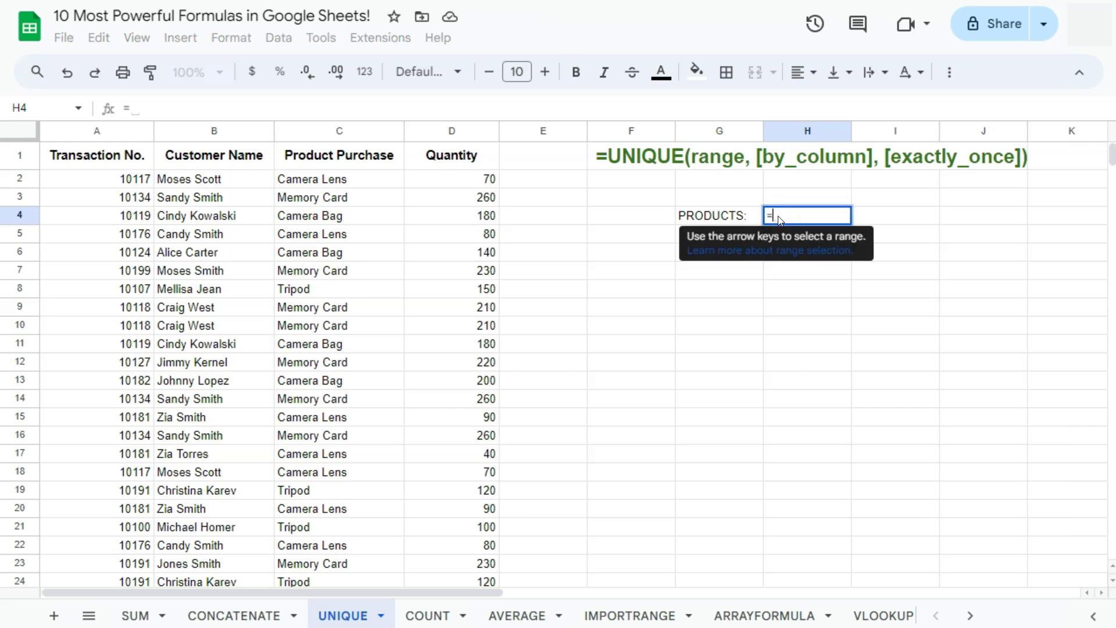
type("uniqu")
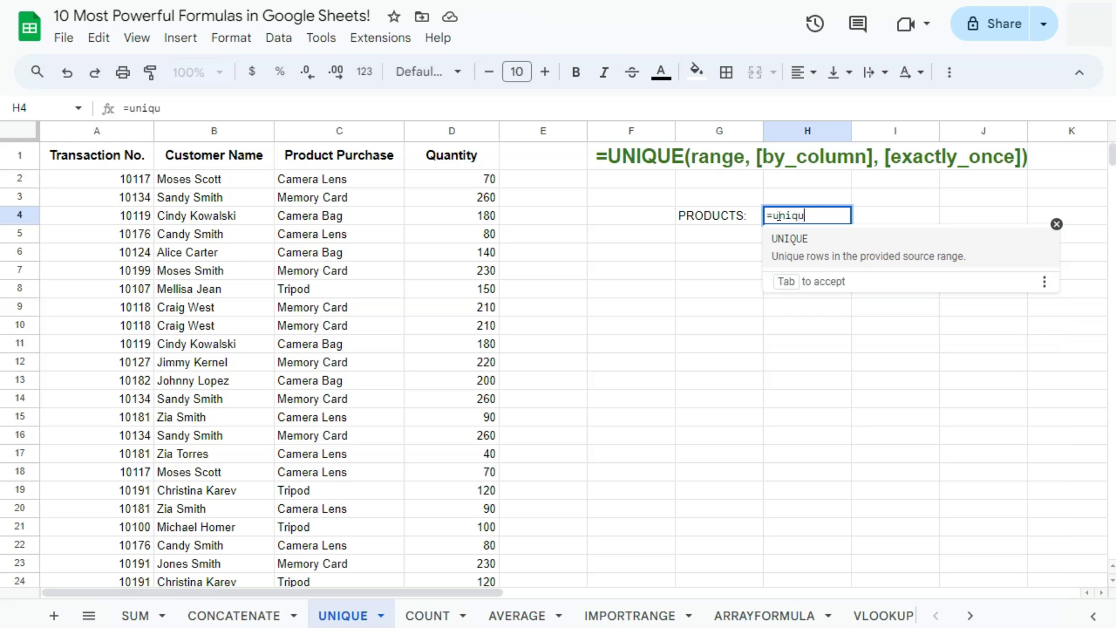
left_click(789, 239)
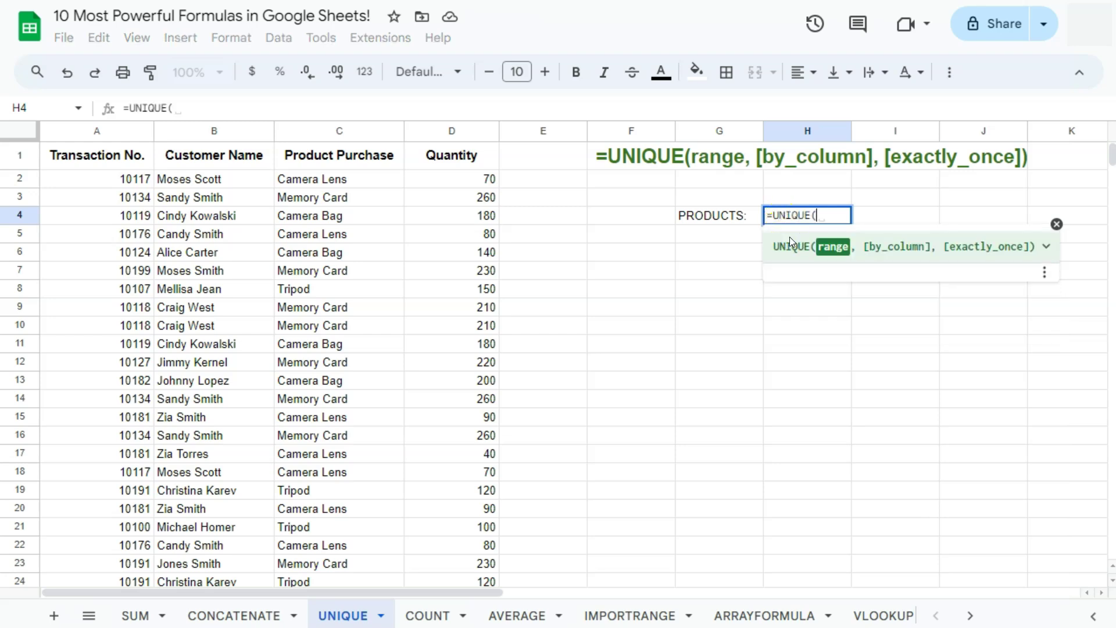
left_click(359, 185)
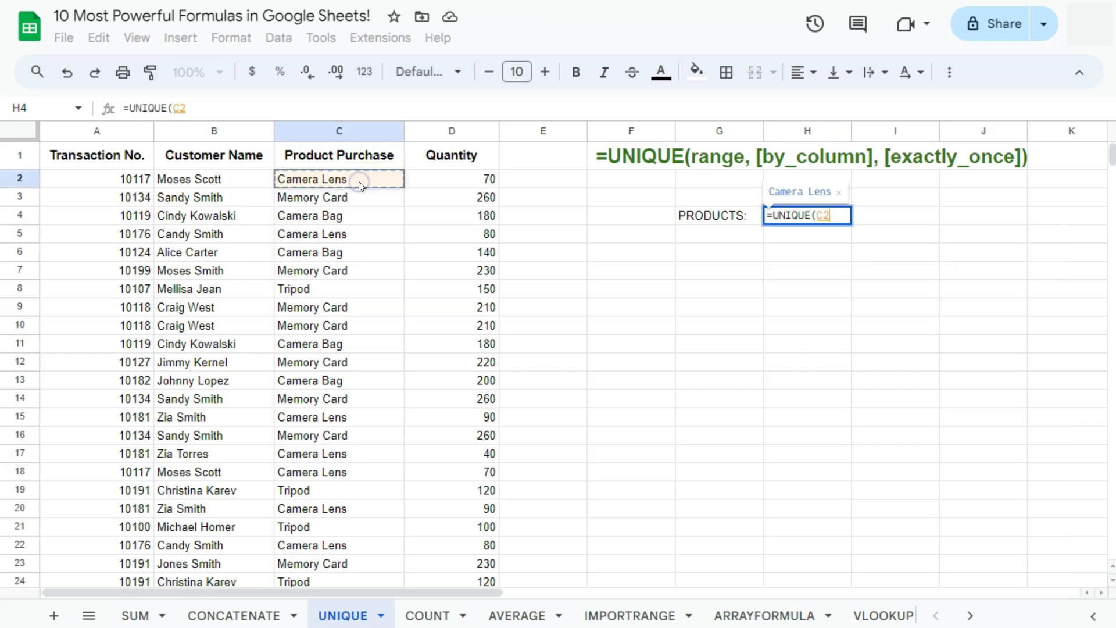
key("ctrl+shift+Down")
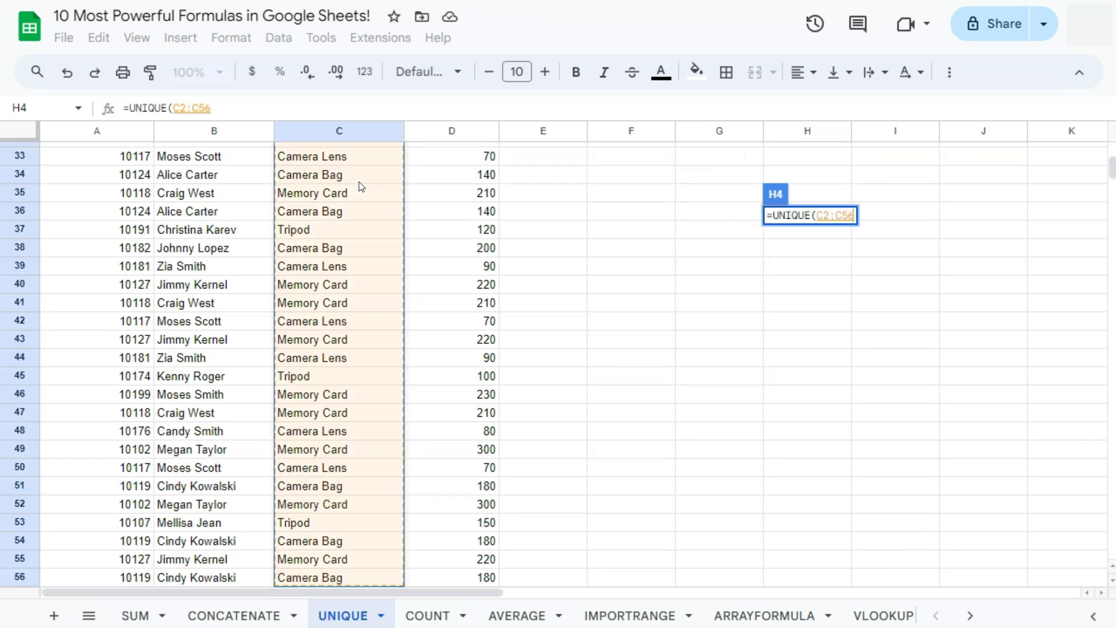
scroll(358, 184, "up", 10)
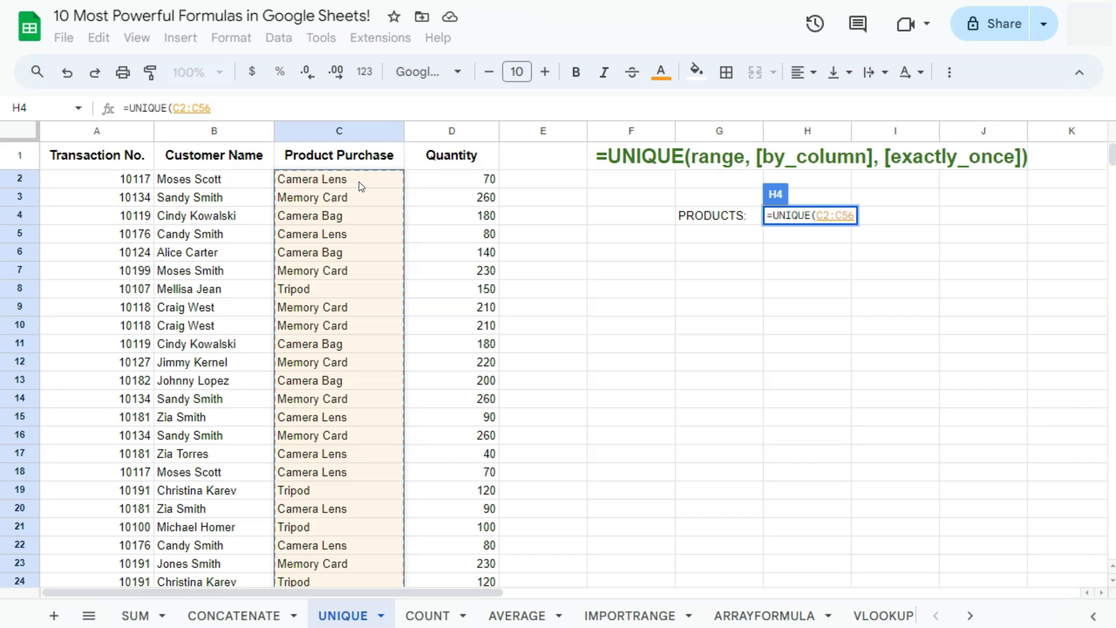
key("Return")
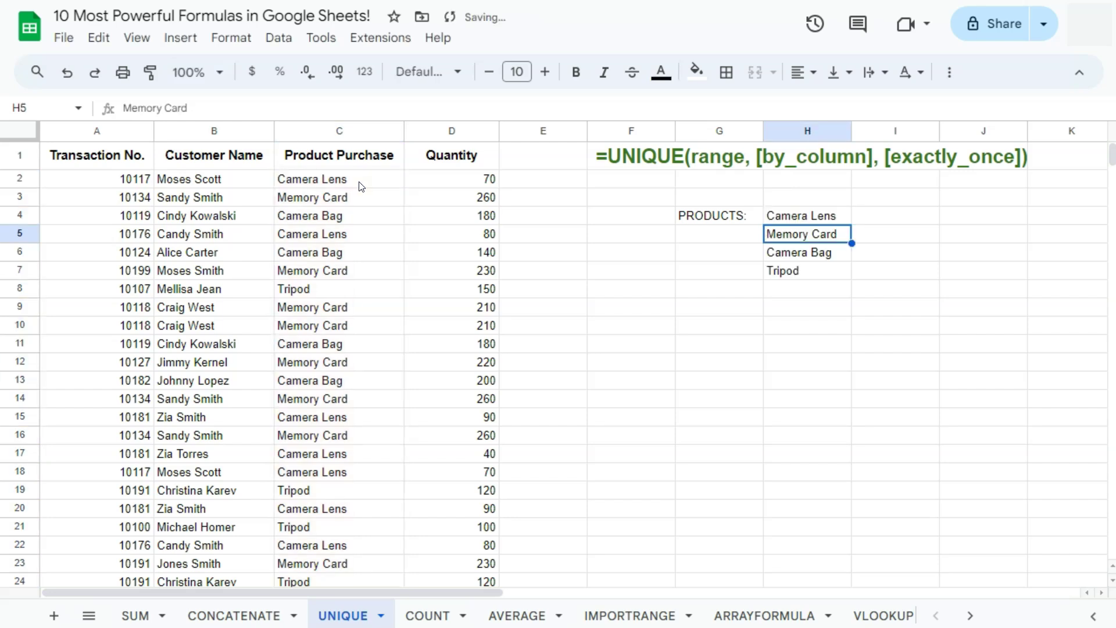
Step: Examine the unique product list in H4:H7 and compare it with the repeated entries in the Product Purchase column
left_click(797, 217)
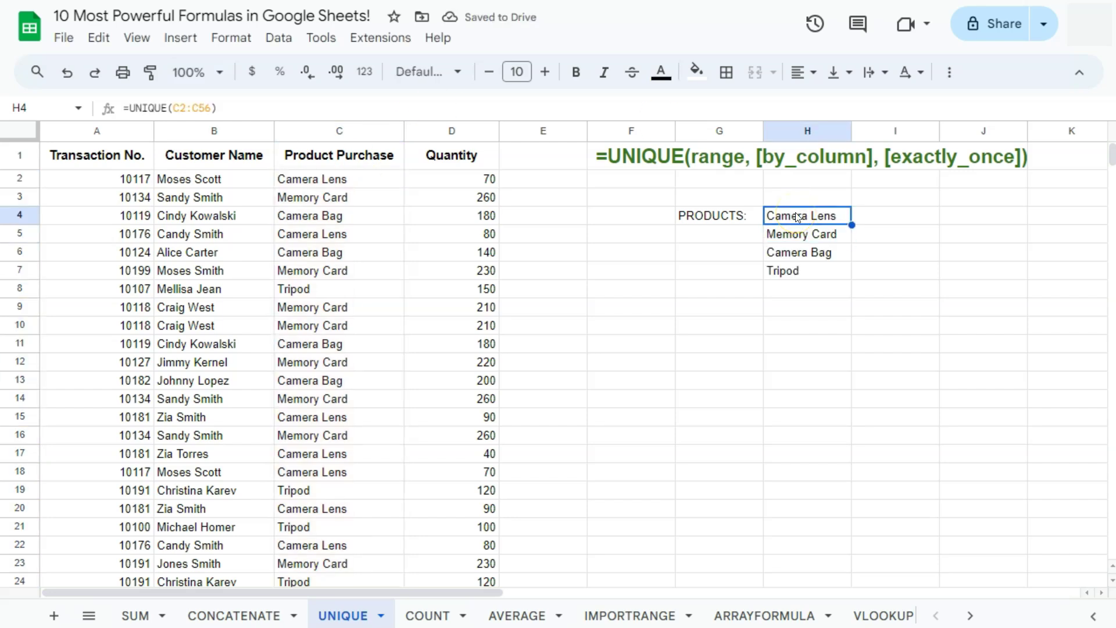
left_click(801, 234)
left_click(805, 254)
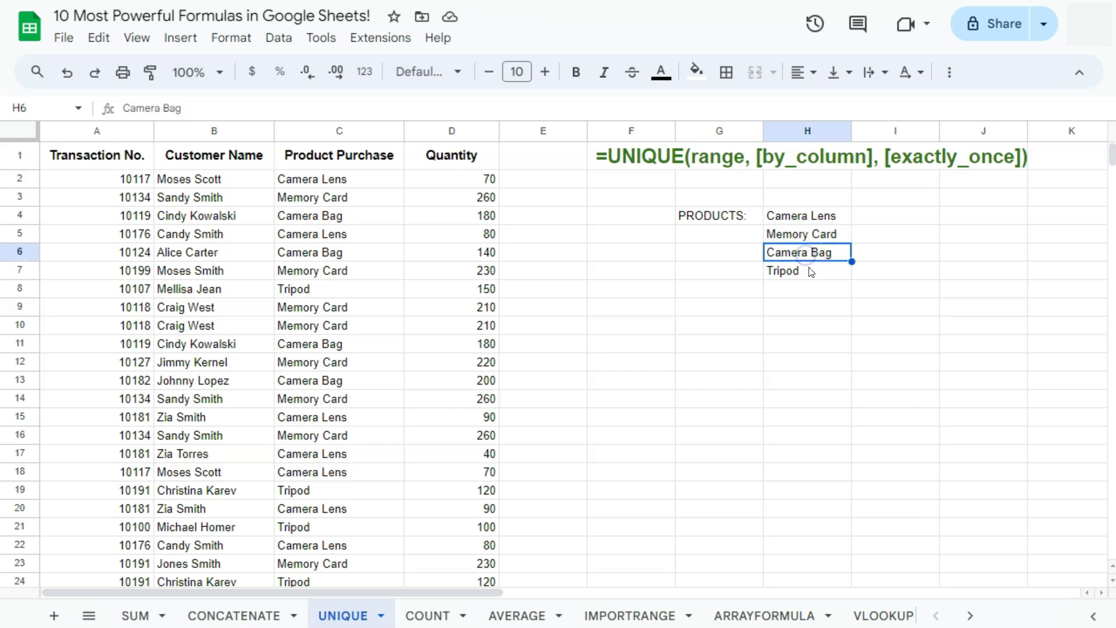
left_click(810, 268)
left_click(811, 218)
left_click(816, 238)
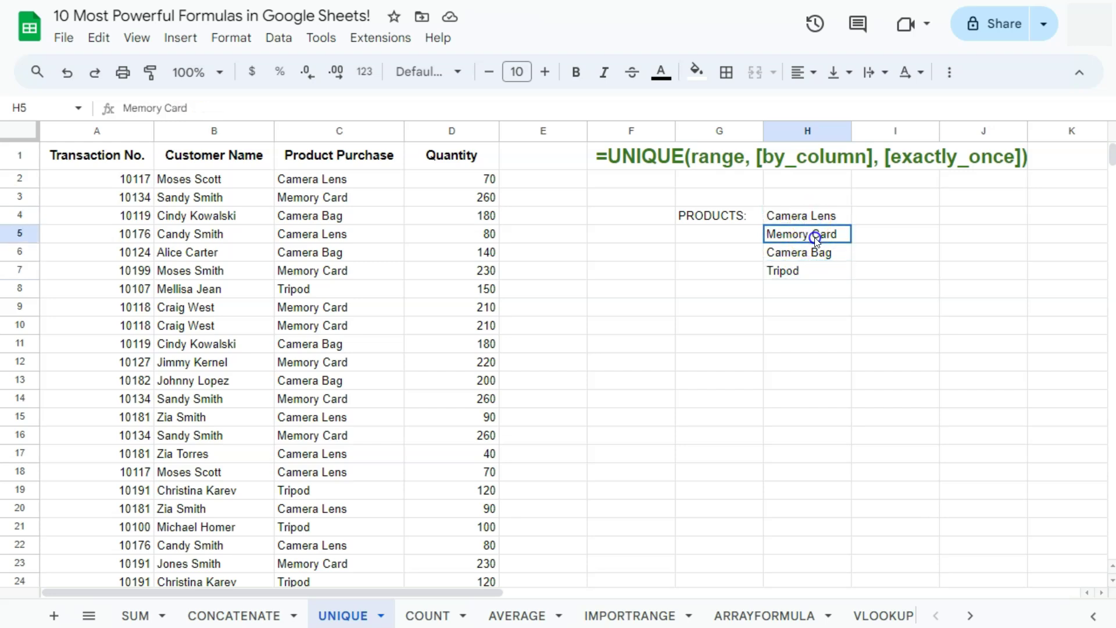
left_click(816, 254)
left_click(817, 273)
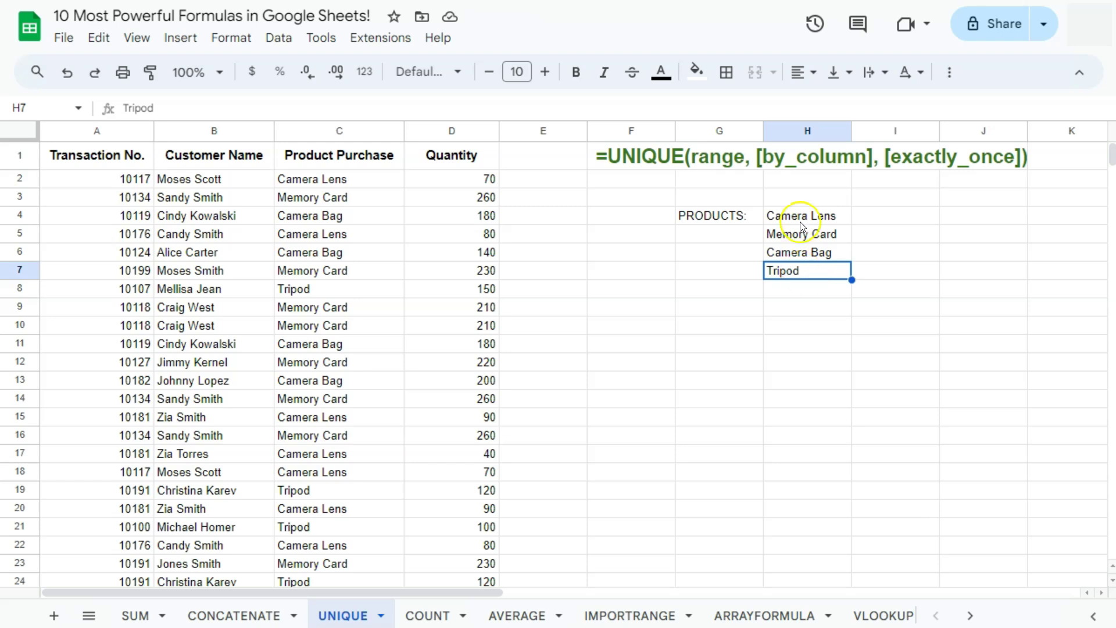
left_click_drag(365, 184, 341, 400)
left_click(352, 310)
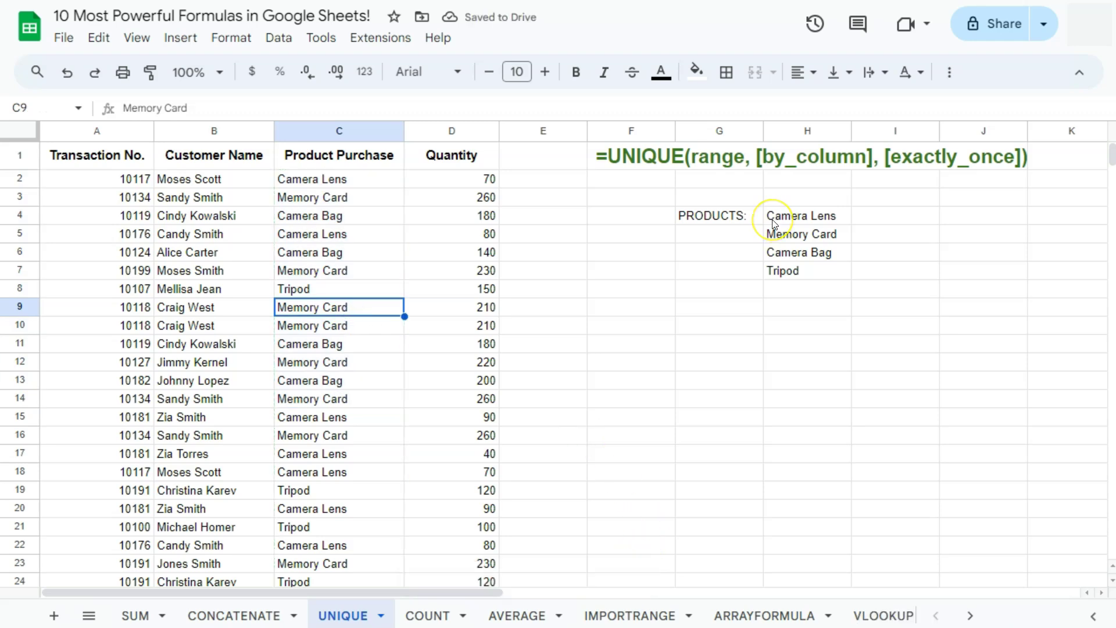
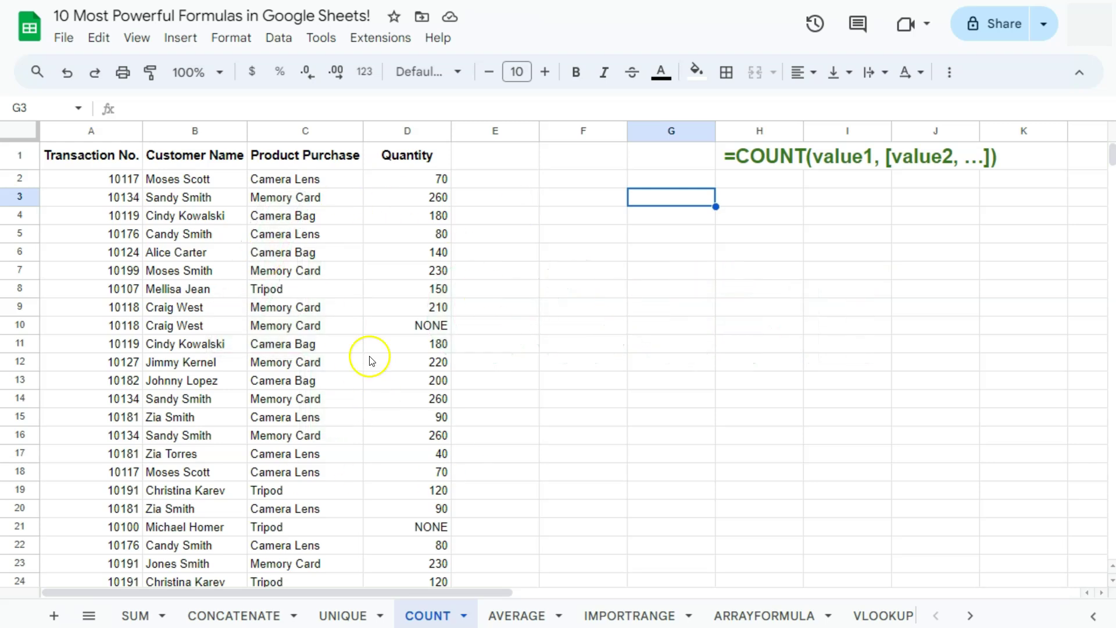
Step: Enter a COUNT formula in F2 over the Quantity values in D2:D56
left_click(401, 184)
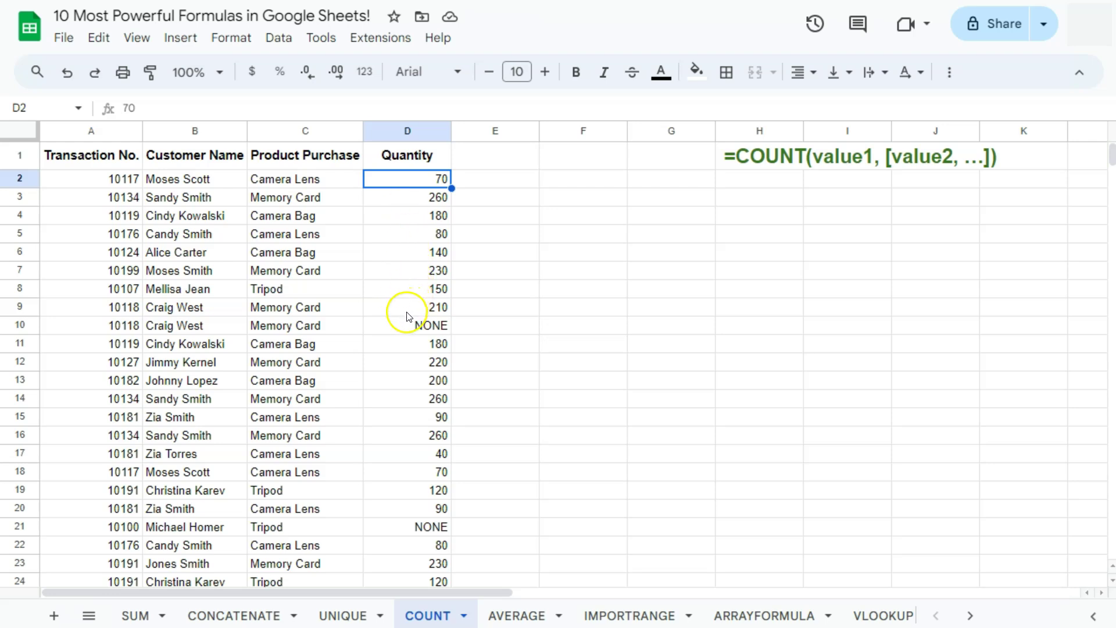
scroll(404, 277, "down", 3)
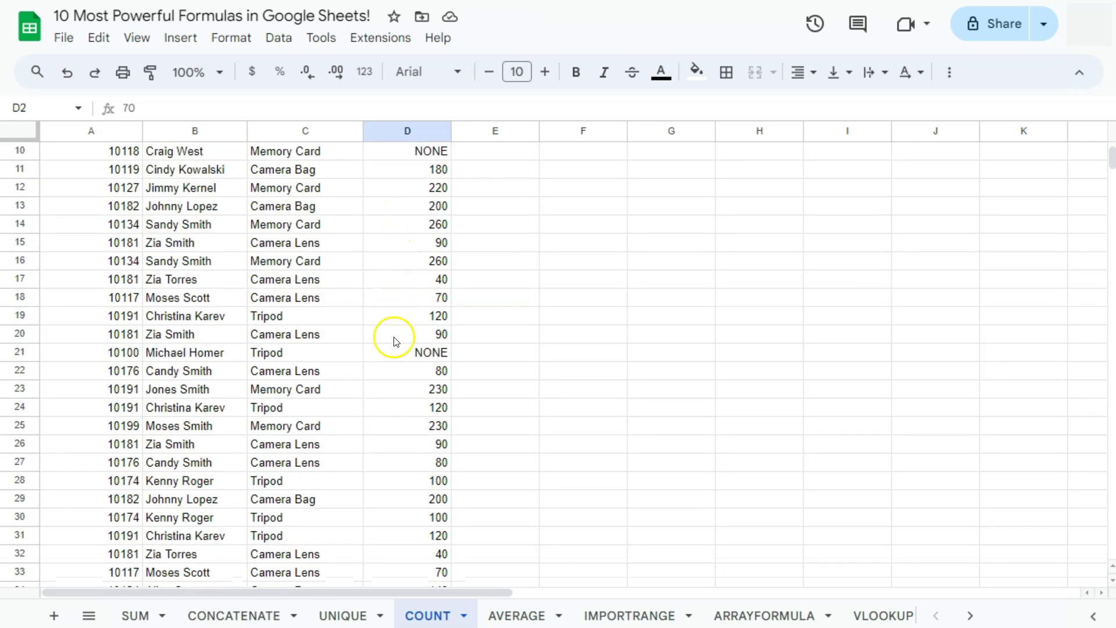
scroll(394, 337, "down", 10)
scroll(390, 356, "up", 13)
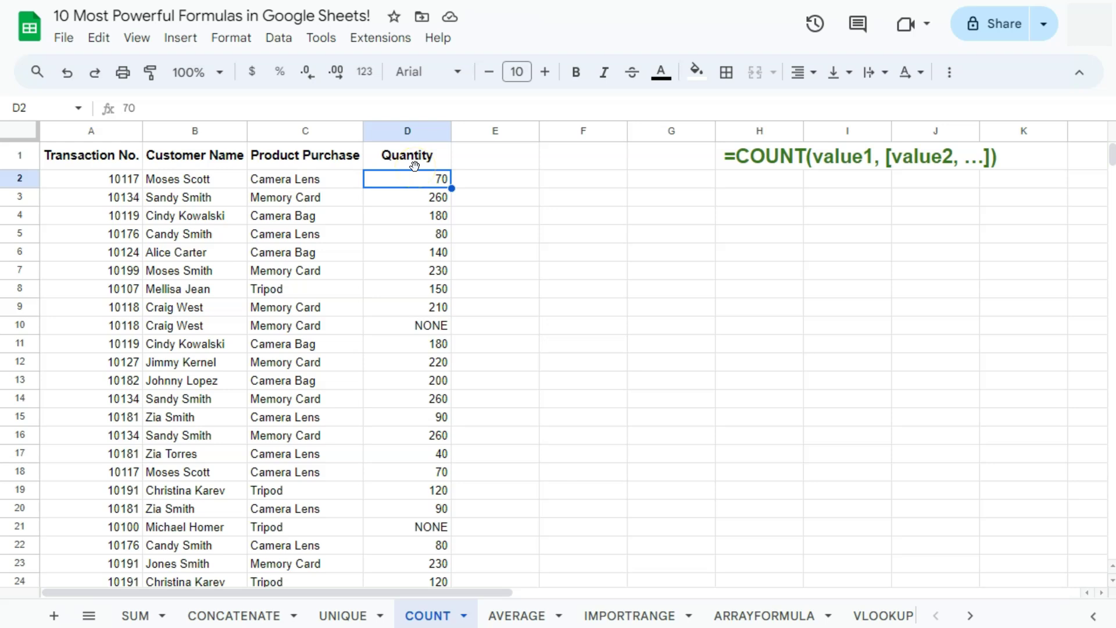
left_click(562, 178)
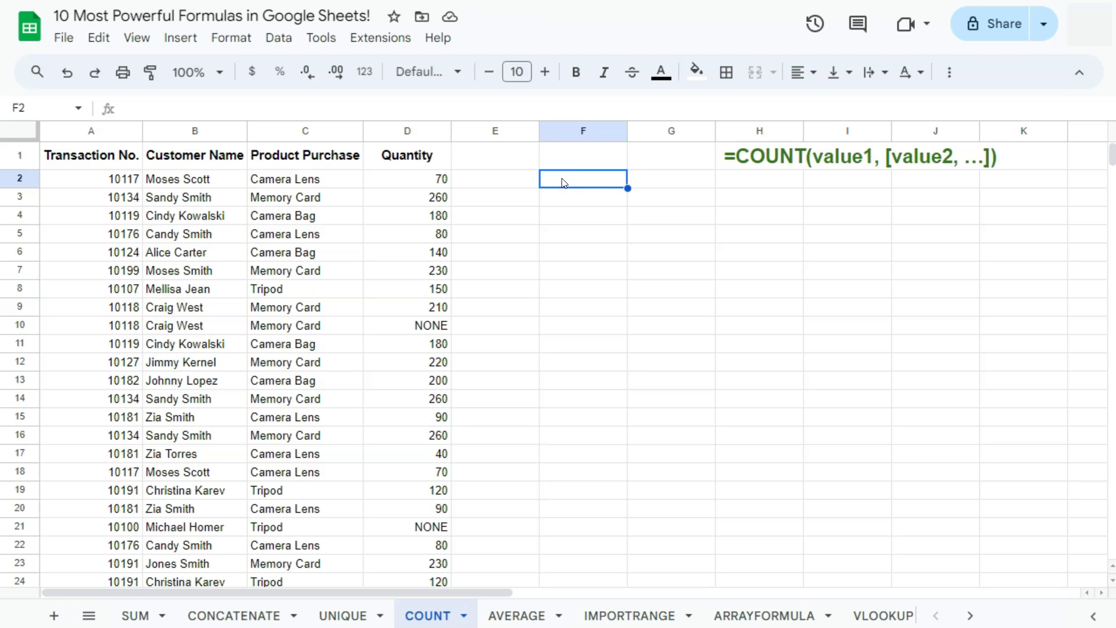
type("=")
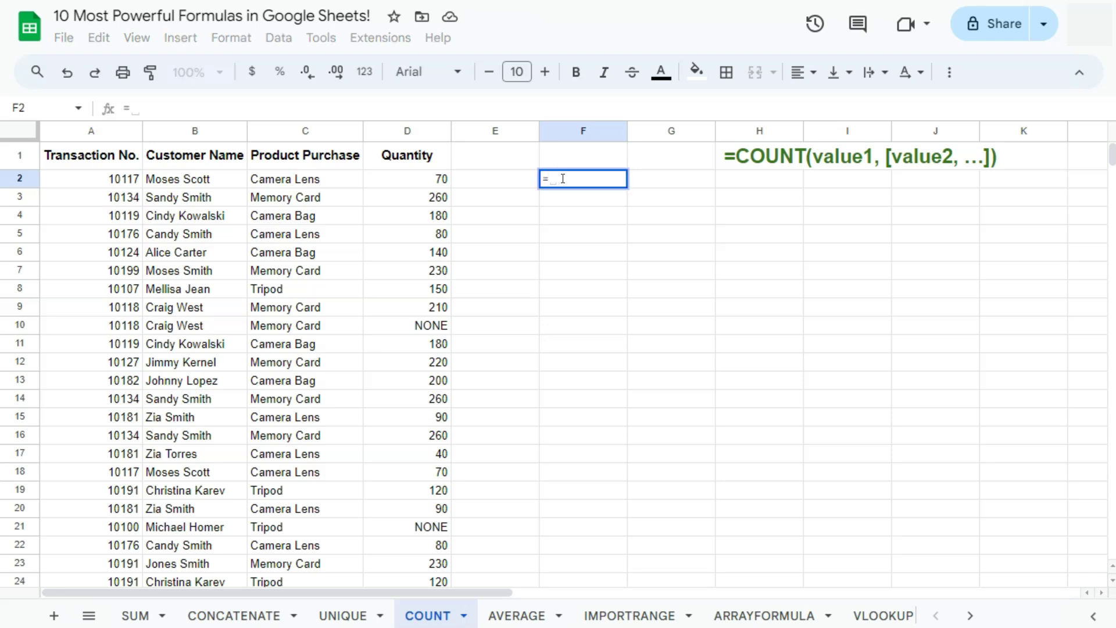
type("count")
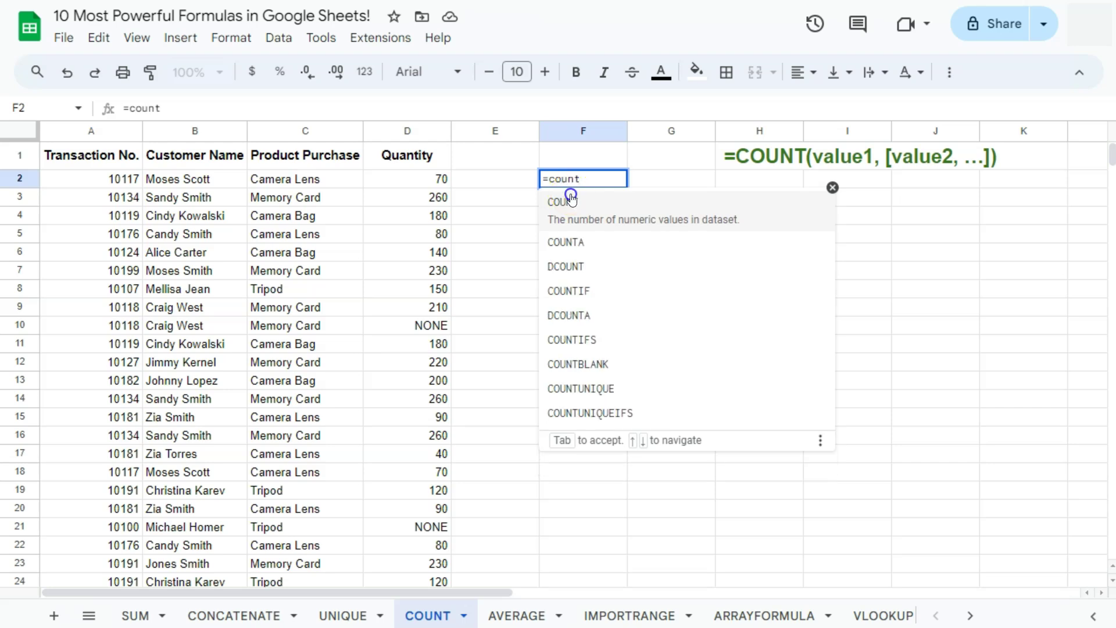
left_click(573, 201)
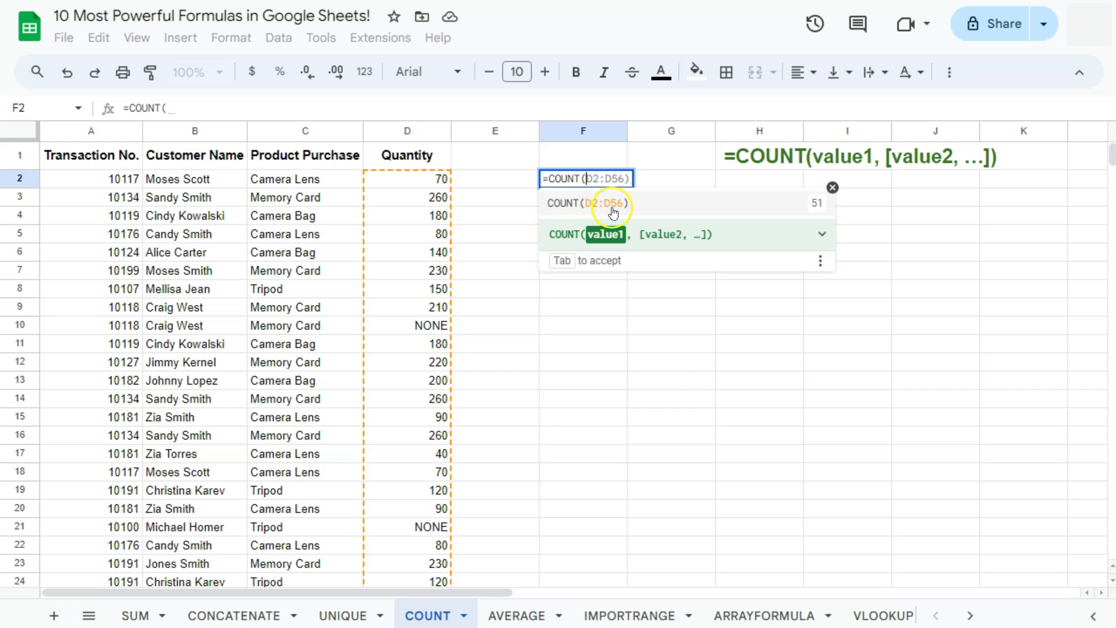
left_click(595, 205)
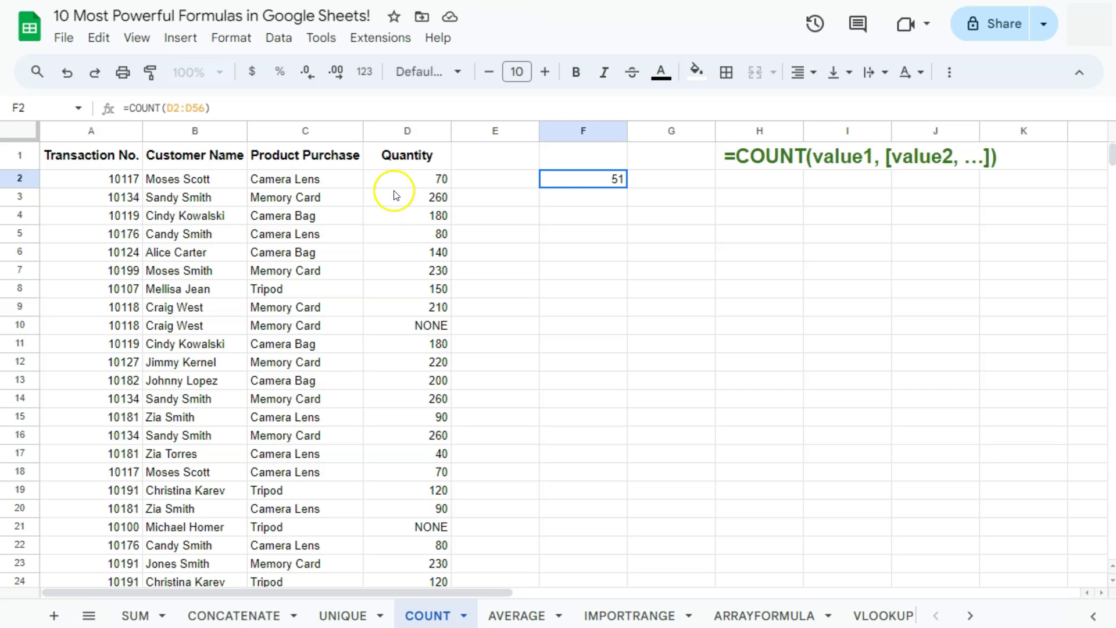
Step: Inspect the NONE entries throughout the Quantity column and check them against the COUNT formula in F2
left_click(416, 327)
scroll(416, 327, "down", 5)
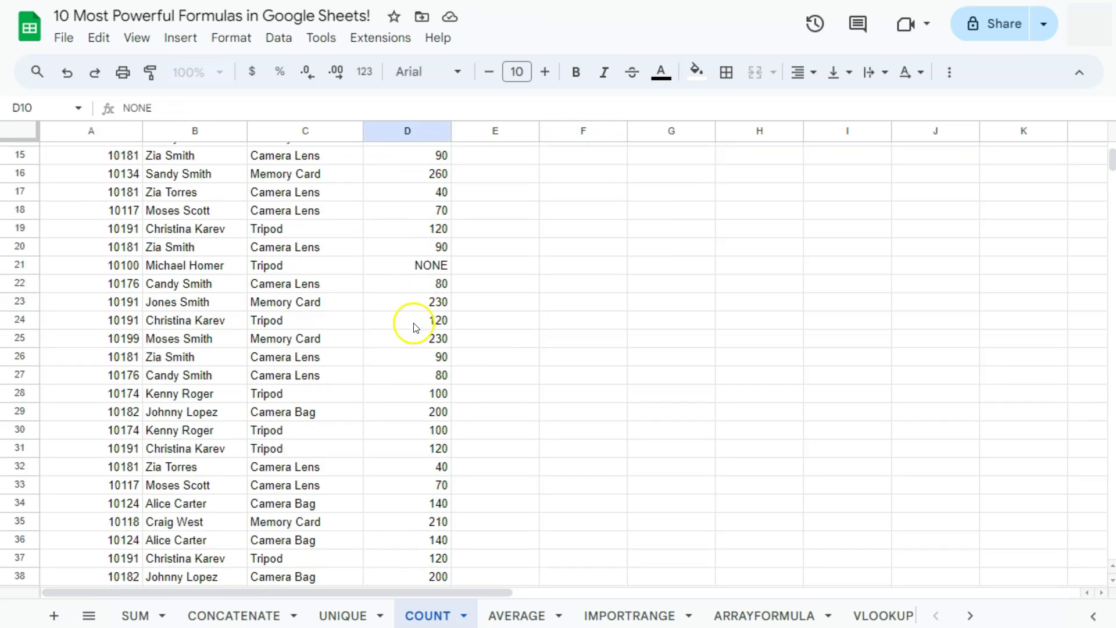
left_click(419, 265)
scroll(415, 279, "down", 5)
scroll(415, 285, "down", 2)
left_click(421, 281)
scroll(431, 356, "down", 5)
left_click(420, 260)
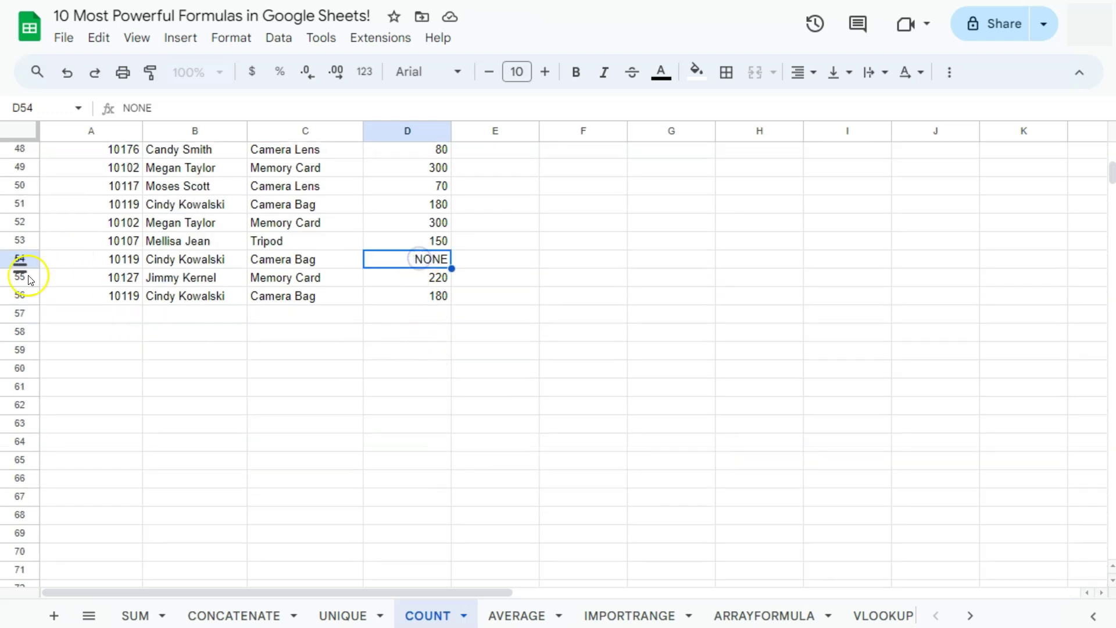
scroll(580, 391, "up", 12)
scroll(581, 389, "up", 3)
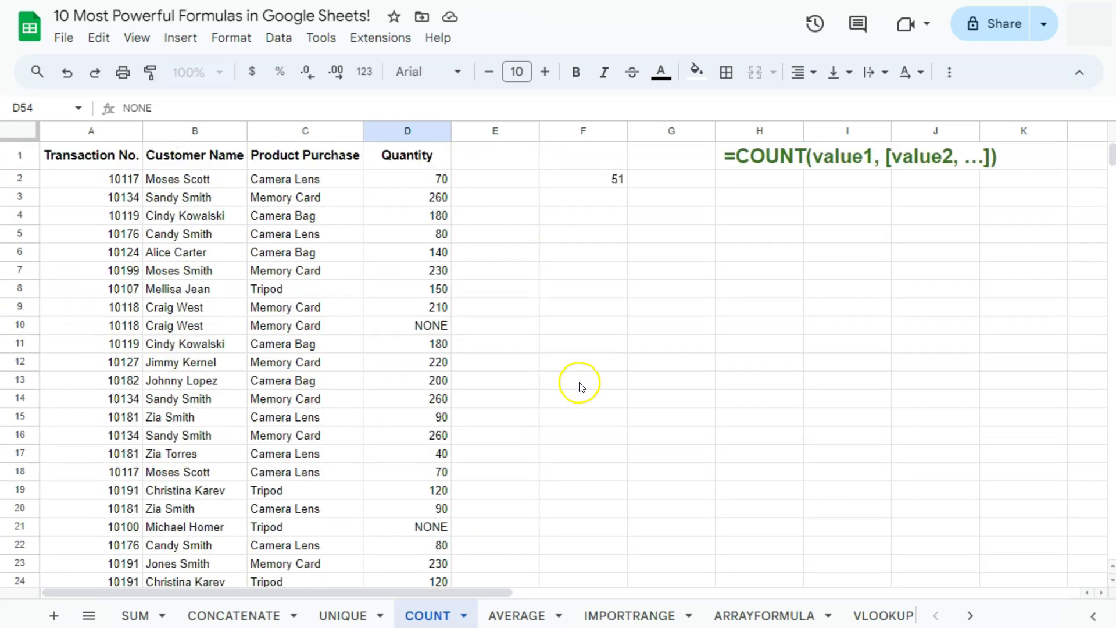
left_click(576, 179)
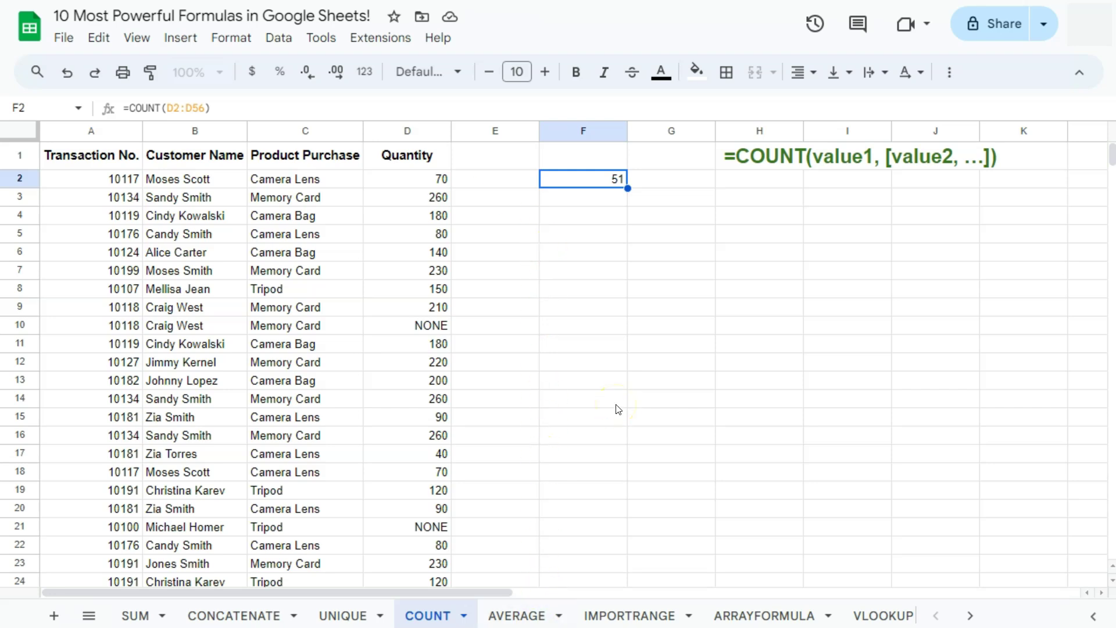
Step: Open the AVERAGE sheet and calculate the average quantity in C21 with an AVERAGE formula over C2:C20
left_click(516, 615)
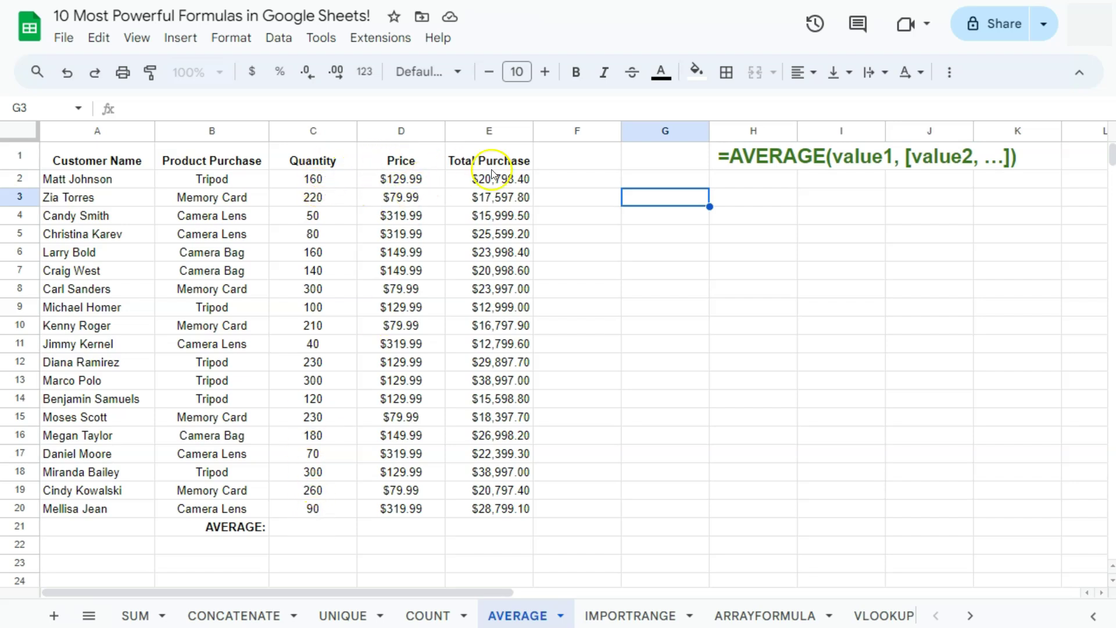
left_click(311, 525)
double_click(311, 525)
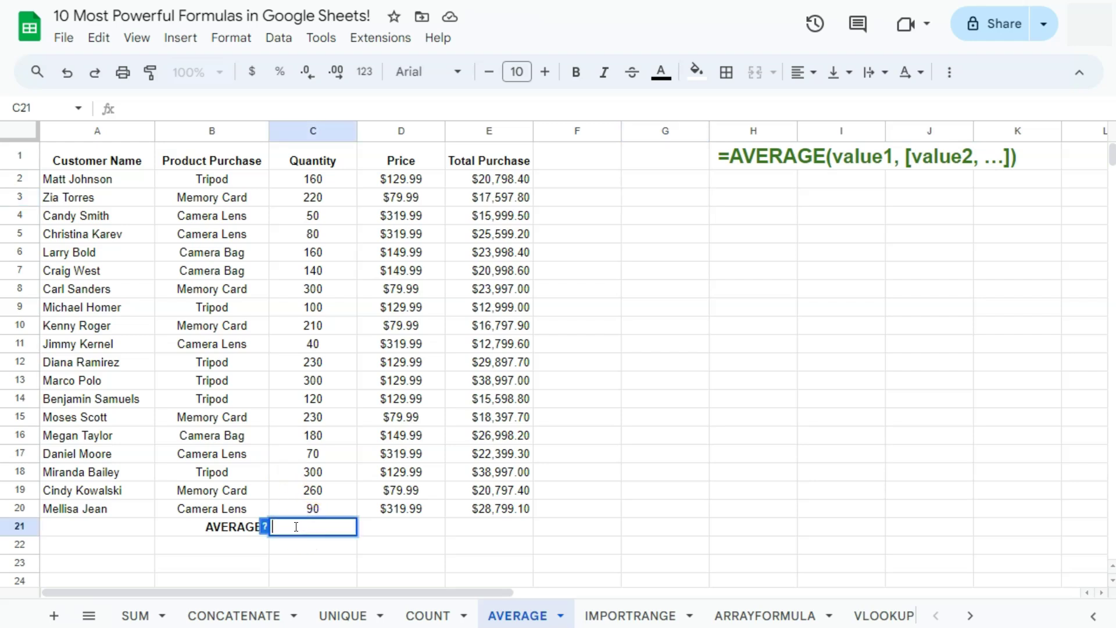
type("=")
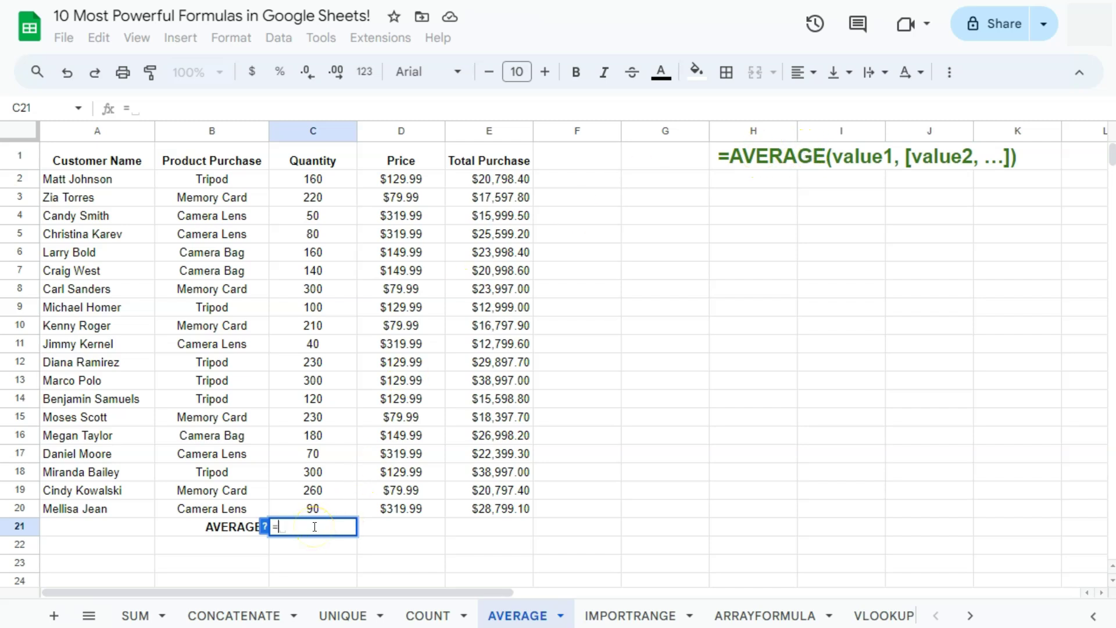
type("average(")
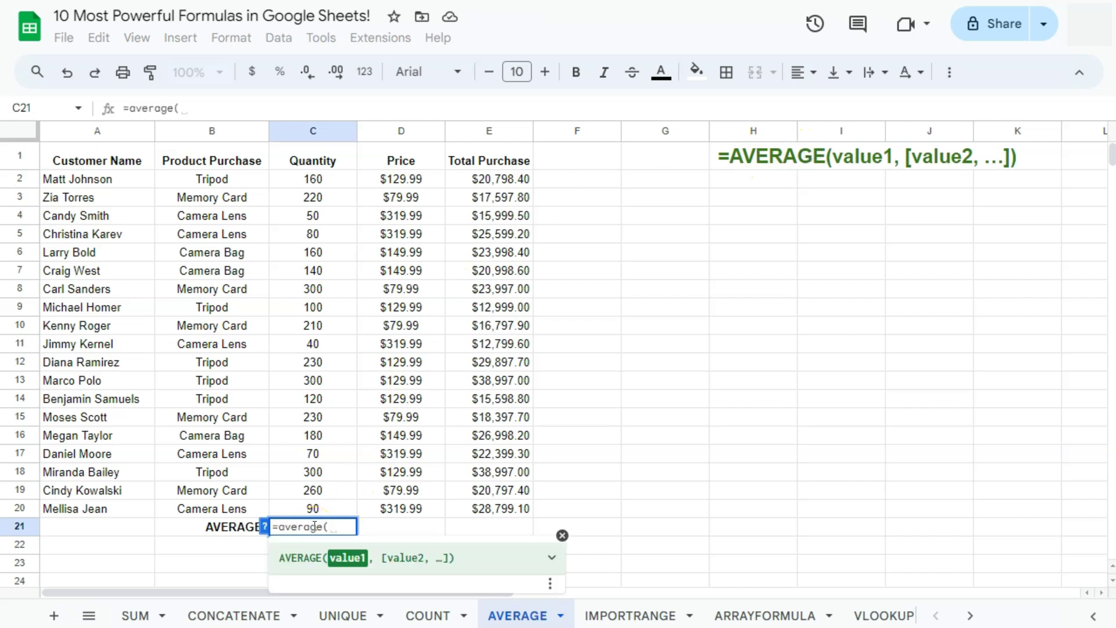
left_click_drag(313, 179, 309, 507)
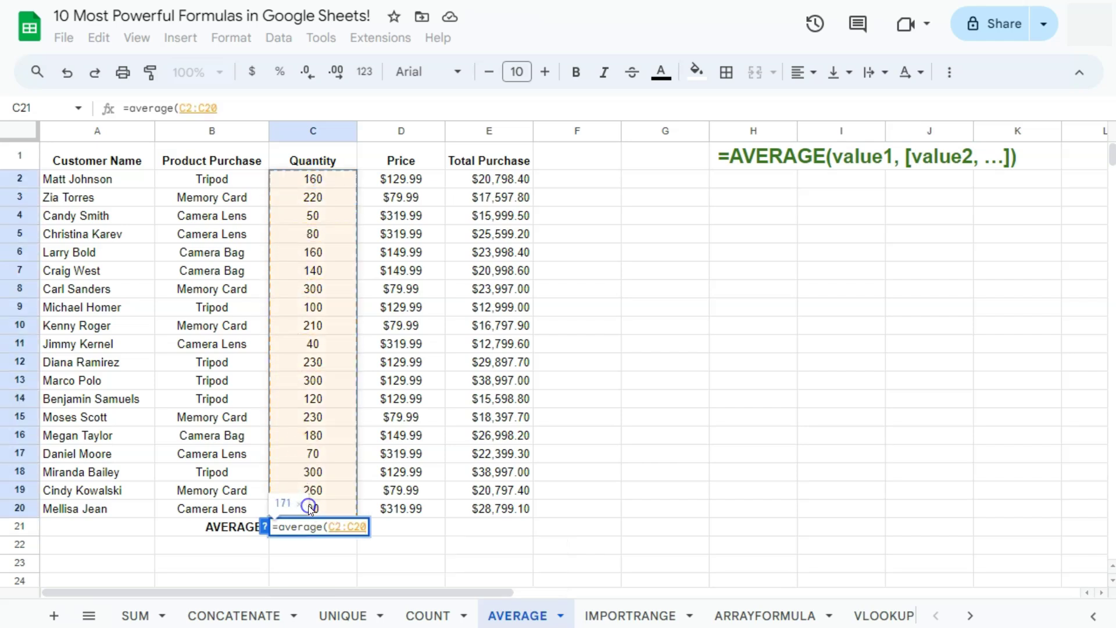
key("Return")
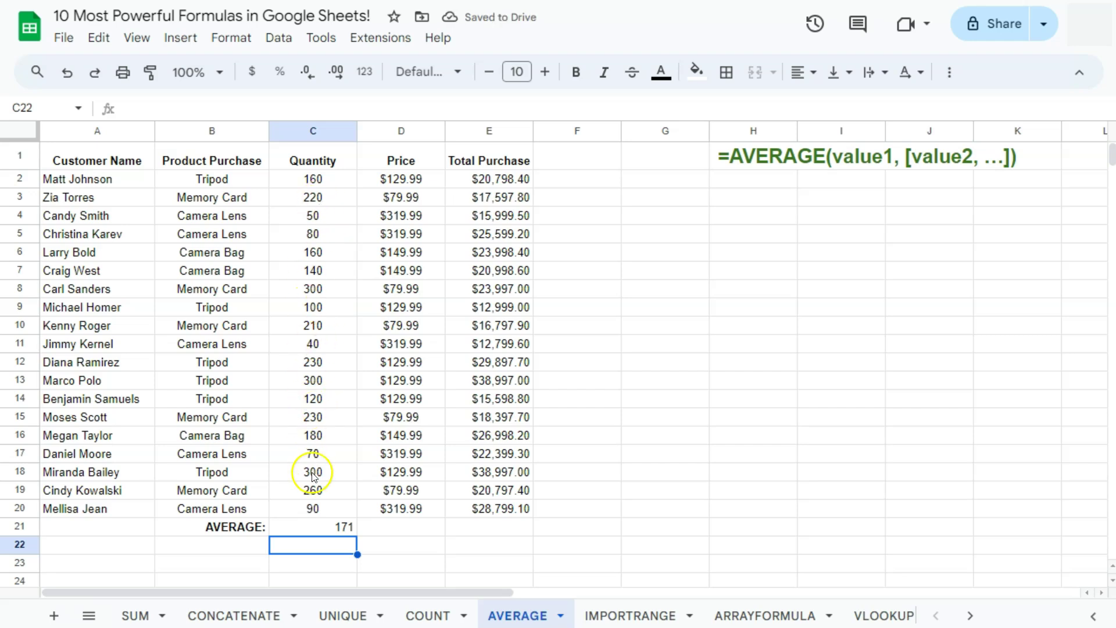
Step: Fill the AVERAGE formula from C21 across to E21 and check the copied formula under Price
left_click(349, 531)
left_click_drag(356, 535, 489, 536)
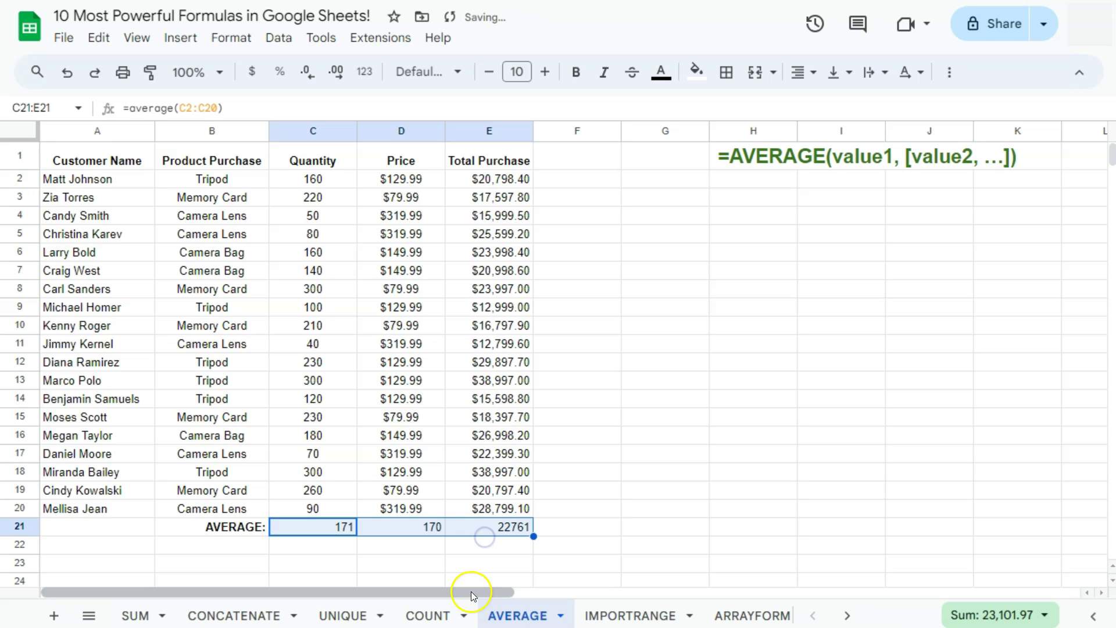
left_click(431, 526)
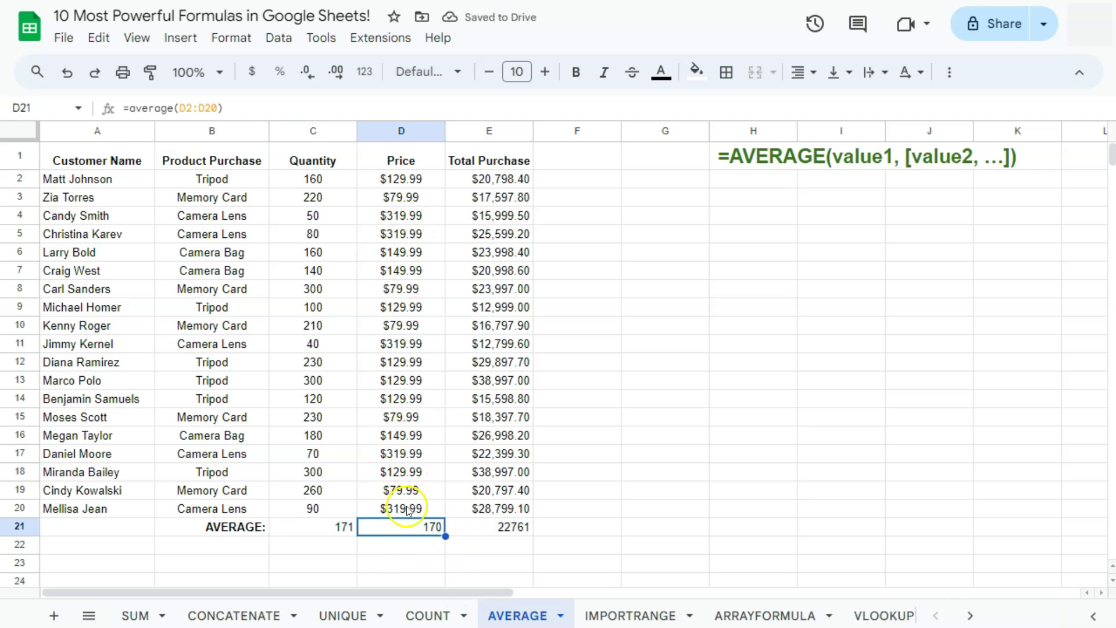
Step: Check the cell ranges used by the copied AVERAGE formulas in D21 under Price and E21 under Total Purchase
double_click(413, 526)
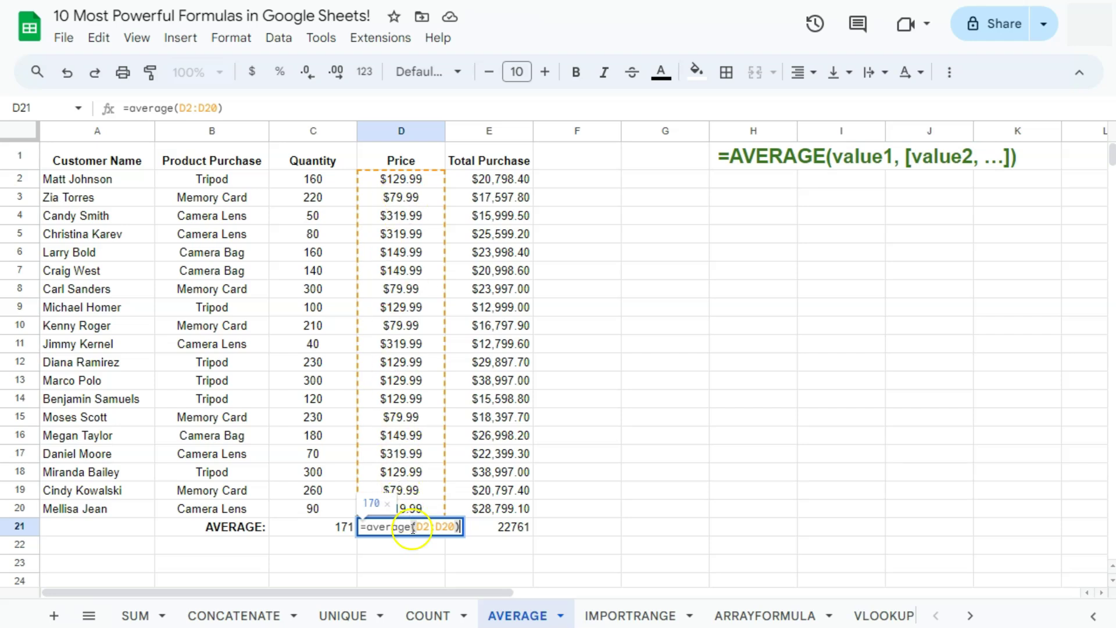
left_click(494, 526)
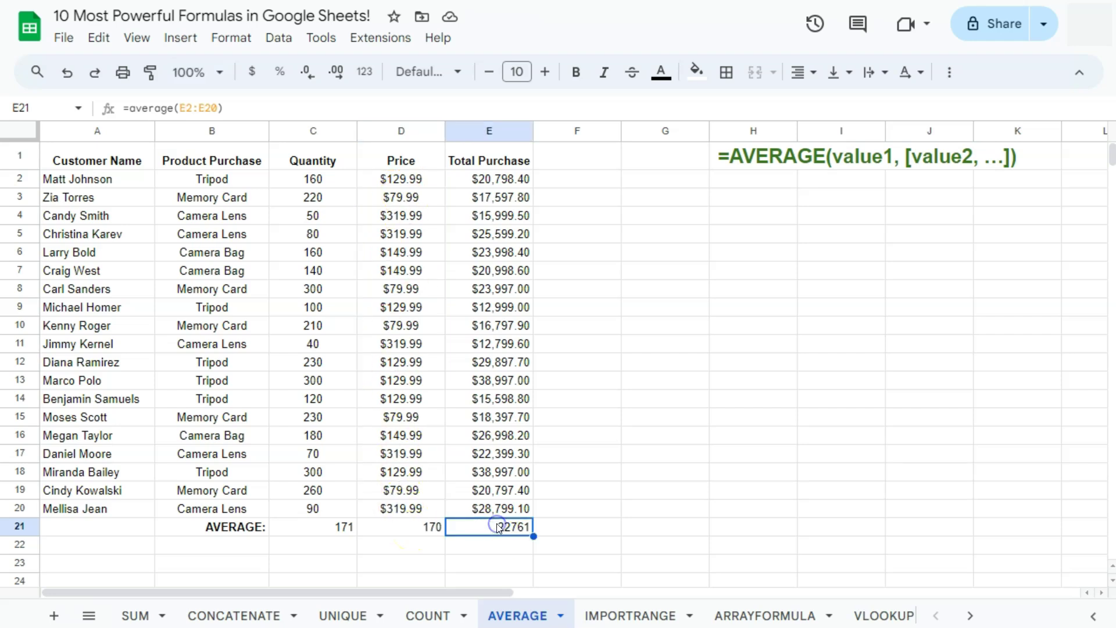
double_click(498, 527)
left_click(498, 546)
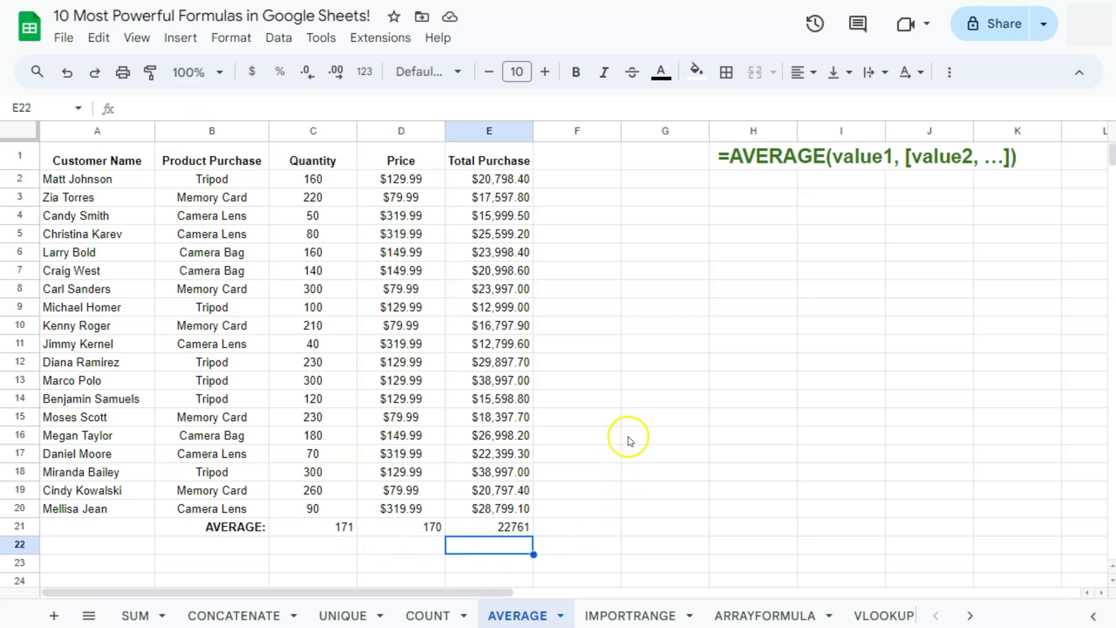
Step: Enter an AVERAGE formula in G15 over the whole data range A2:E20, including the text columns
left_click(648, 417)
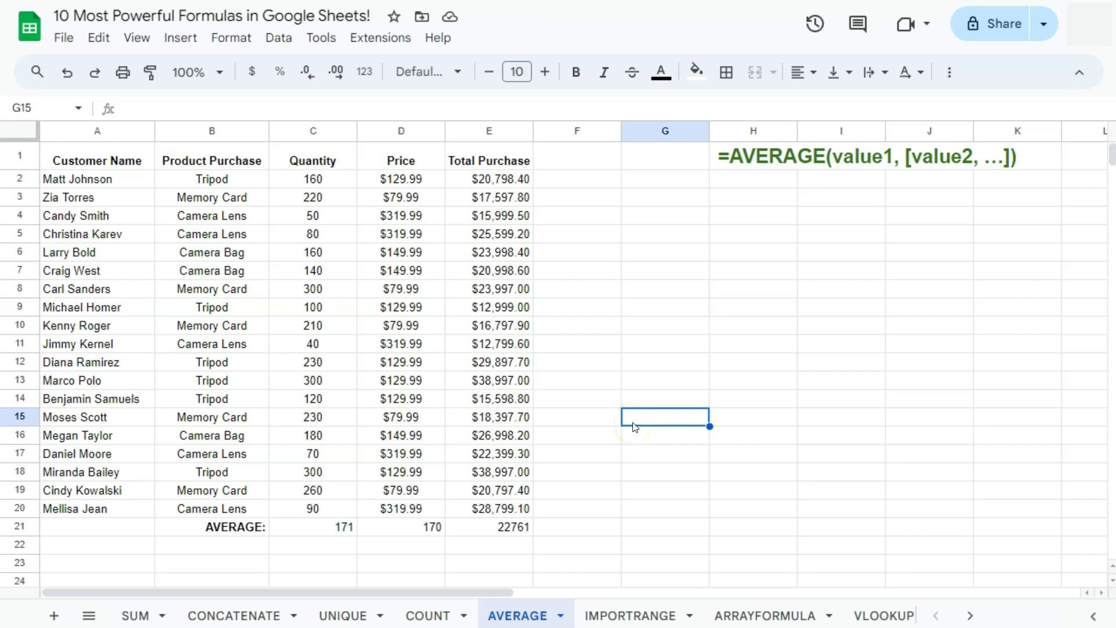
type("=aver")
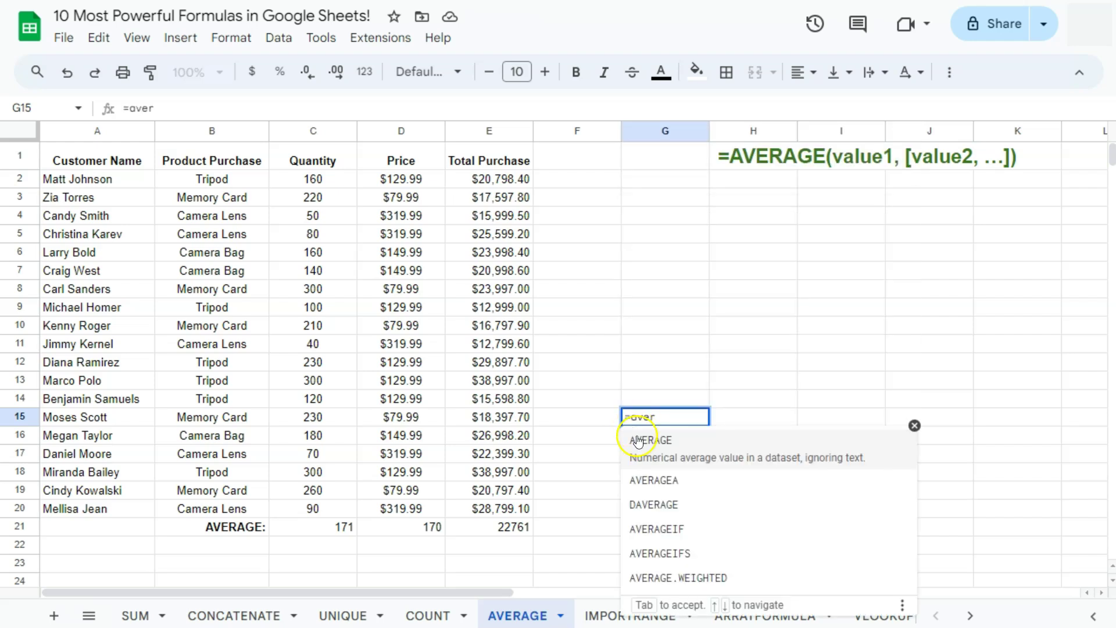
left_click(638, 441)
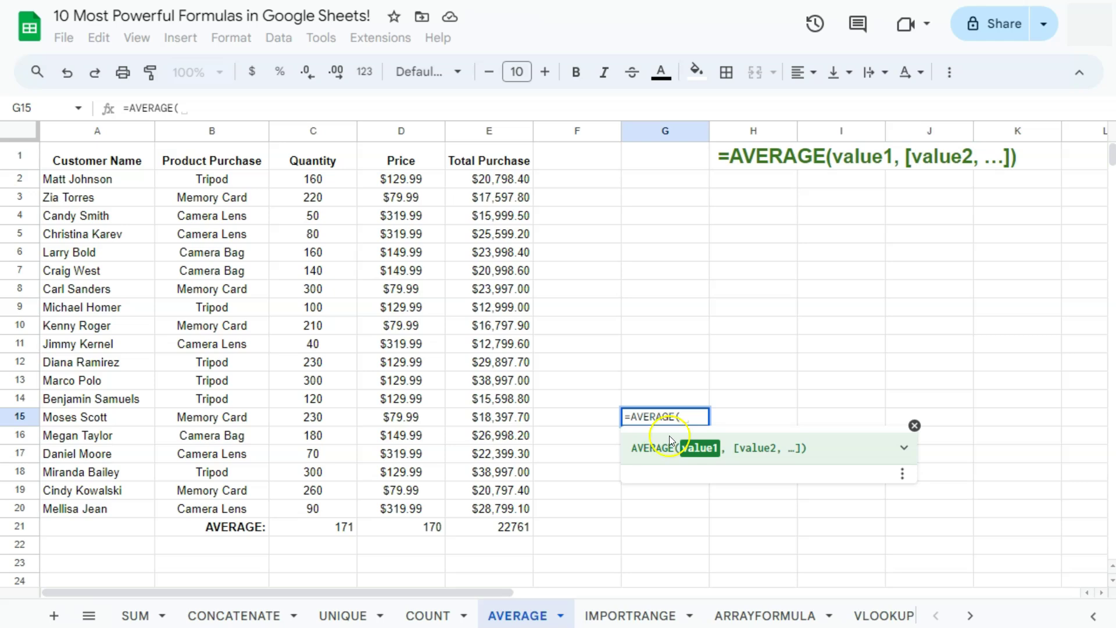
left_click_drag(102, 179, 481, 517)
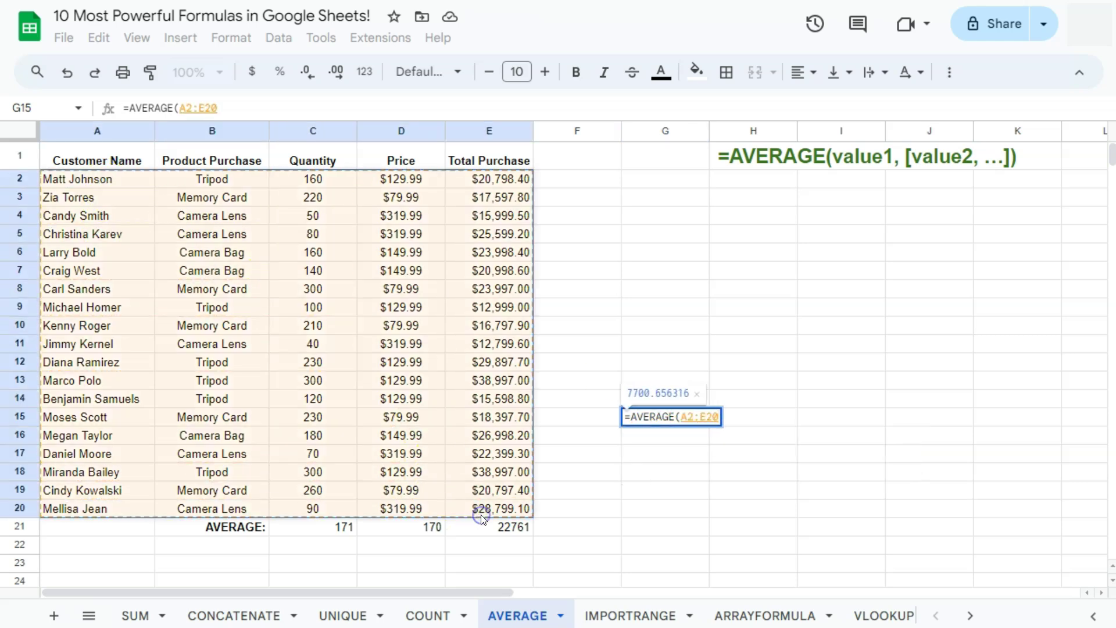
key("Return")
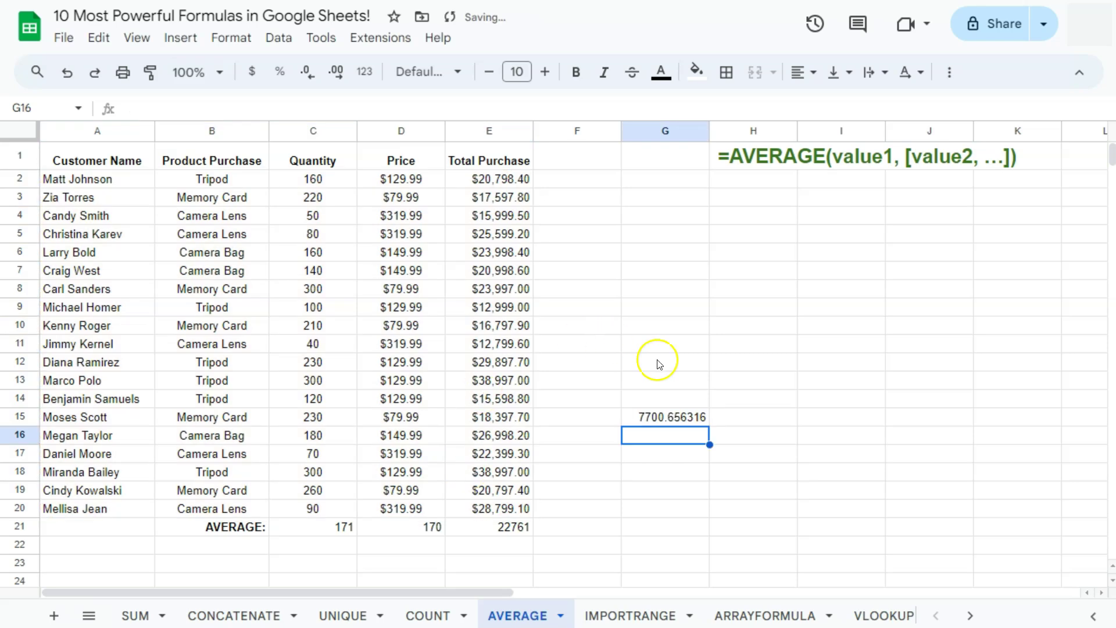
Step: Highlight the numeric cells C2:E20, and delete the AVERAGE formula from G15
left_click_drag(496, 178, 332, 508)
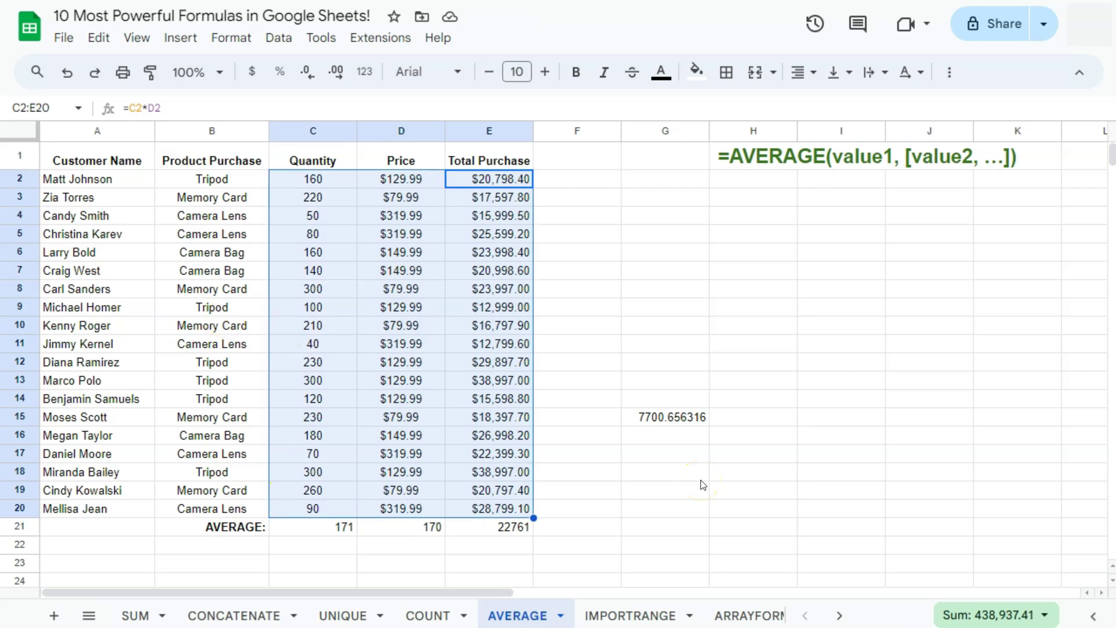
left_click(687, 404)
left_click(695, 420)
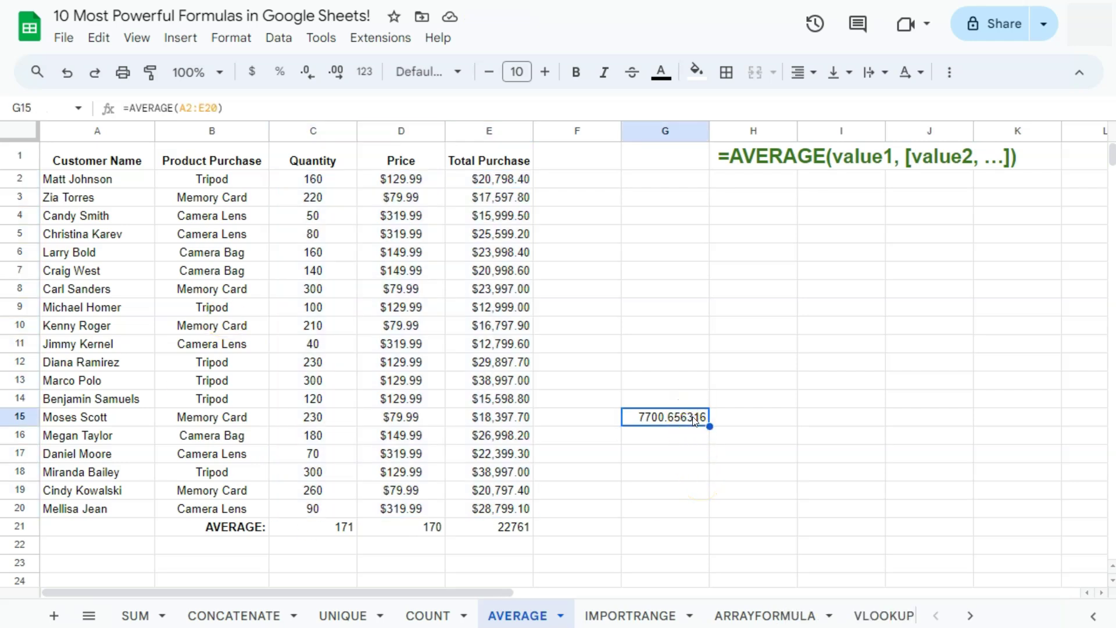
key("Delete")
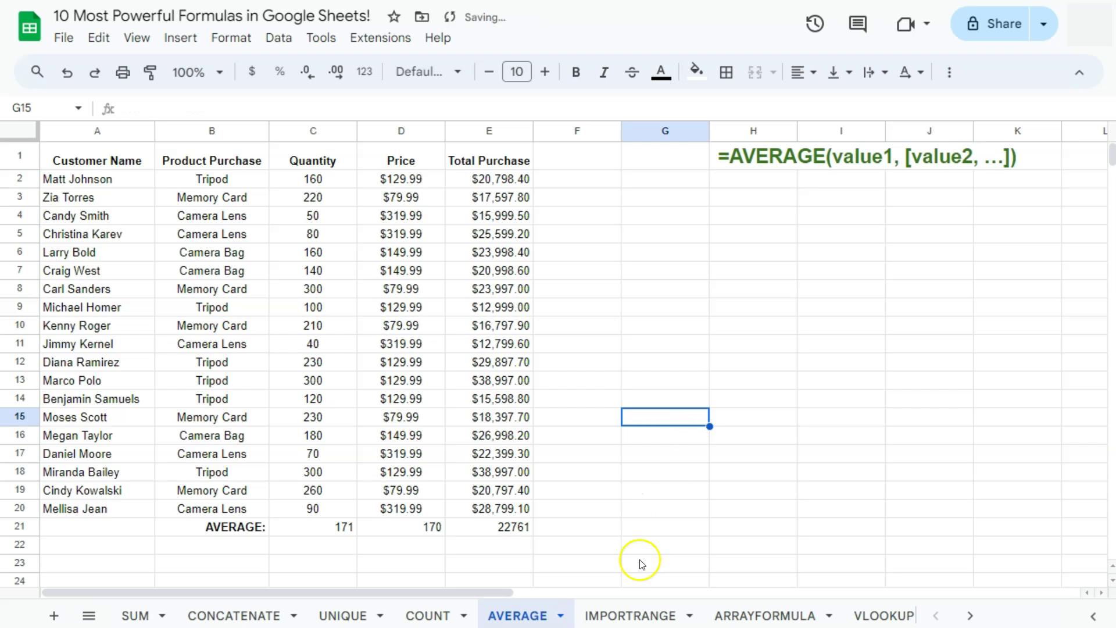
Step: Open the IMPORTRANGE sheet and start an IMPORTRANGE formula in A1 with the link in B11 as its spreadsheet URL
left_click(628, 614)
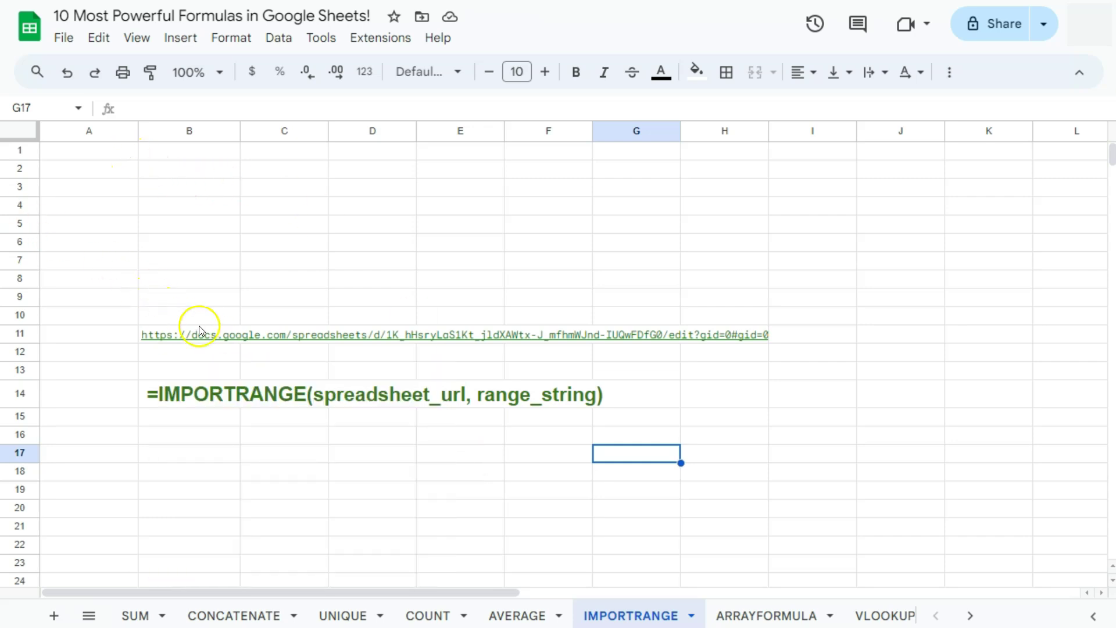
left_click(104, 155)
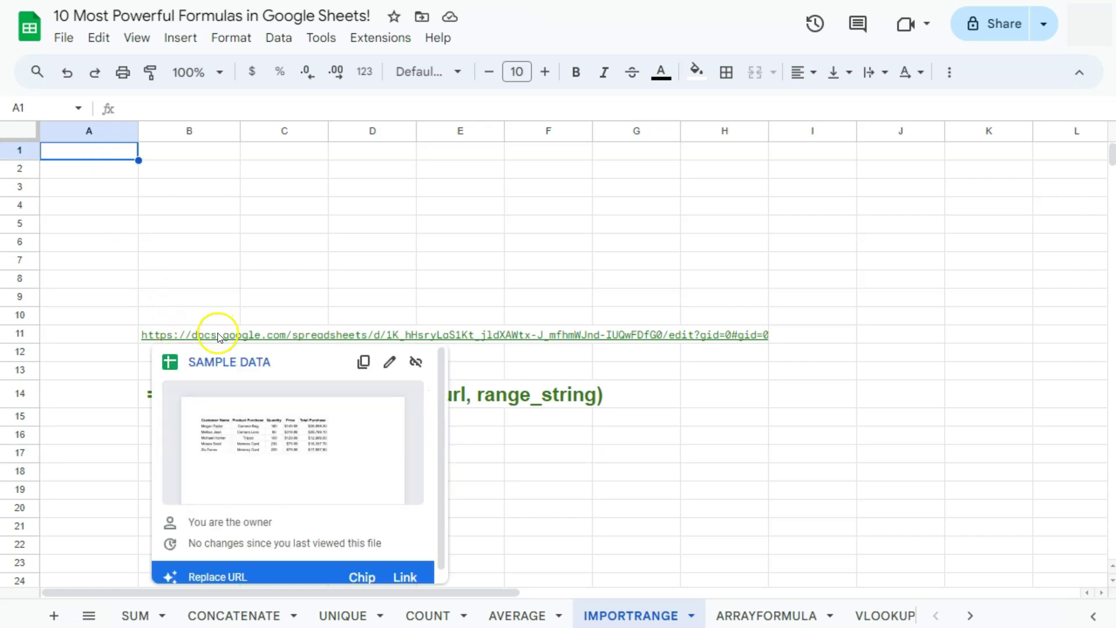
left_click(109, 154)
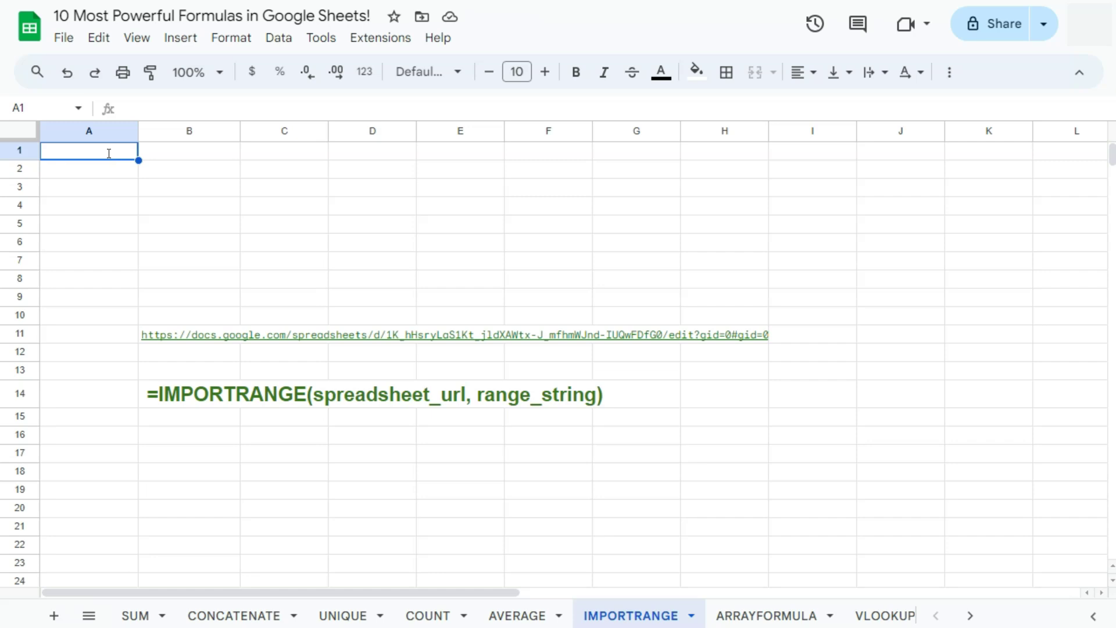
type("=")
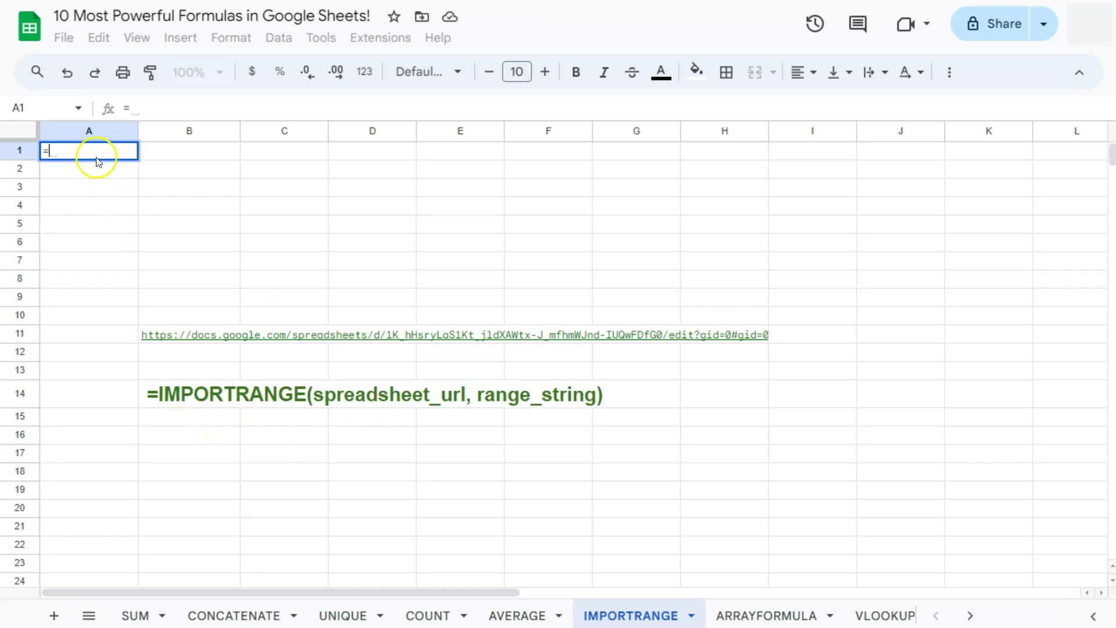
type("import")
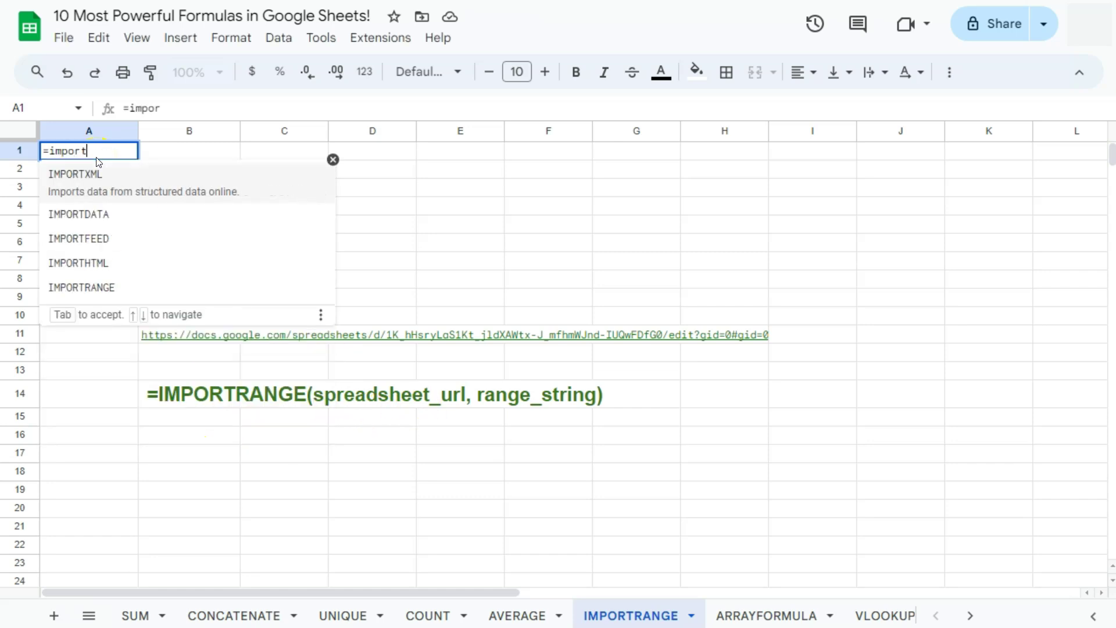
left_click(94, 290)
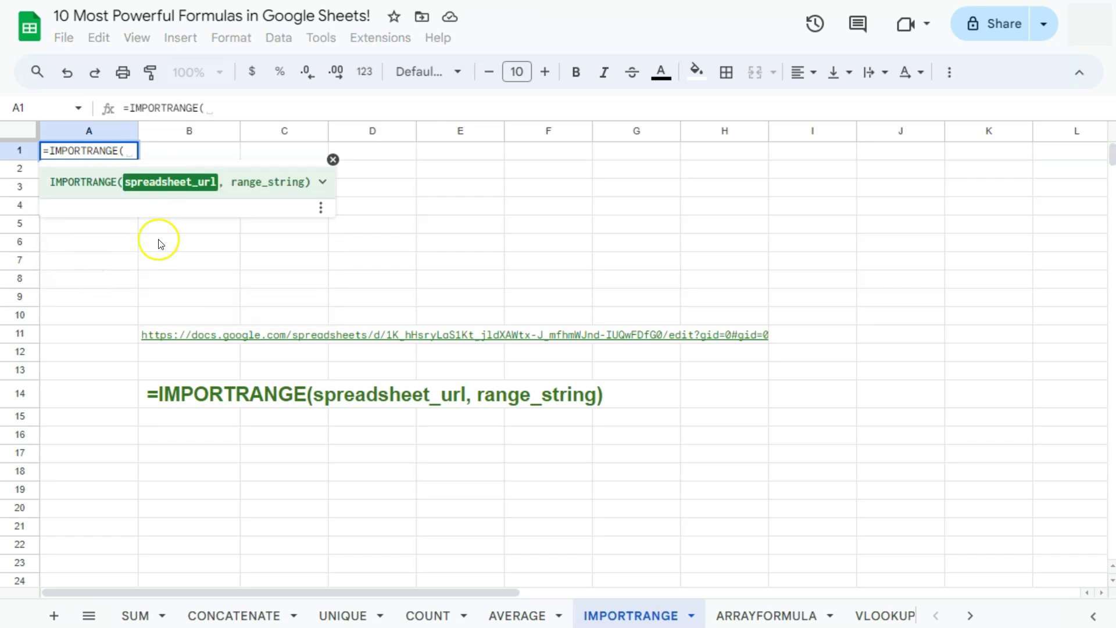
left_click(160, 335)
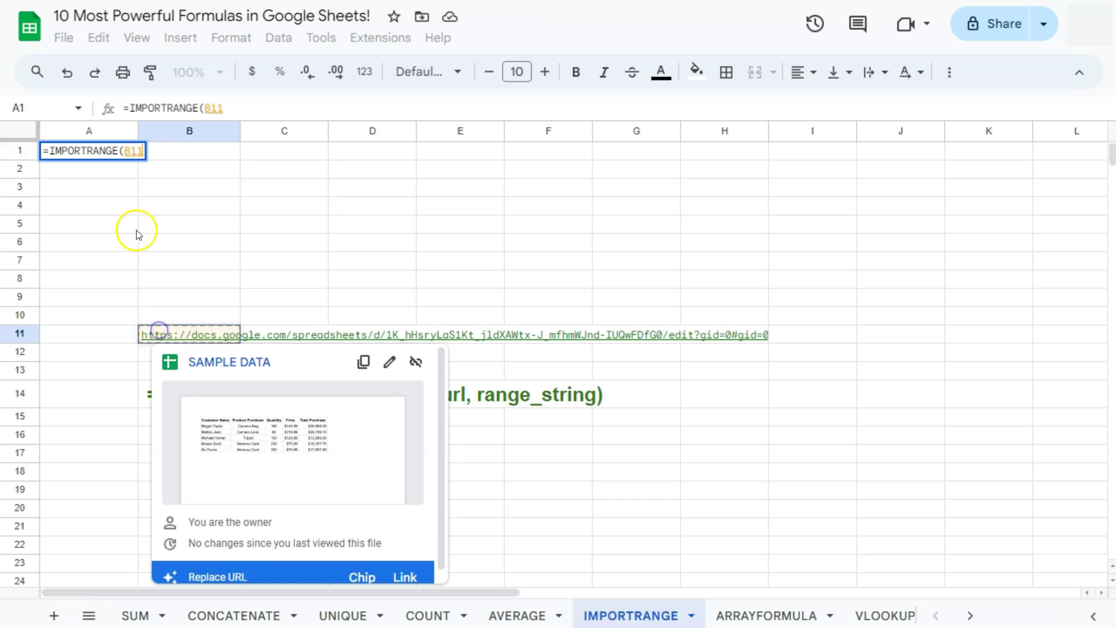
type(",")
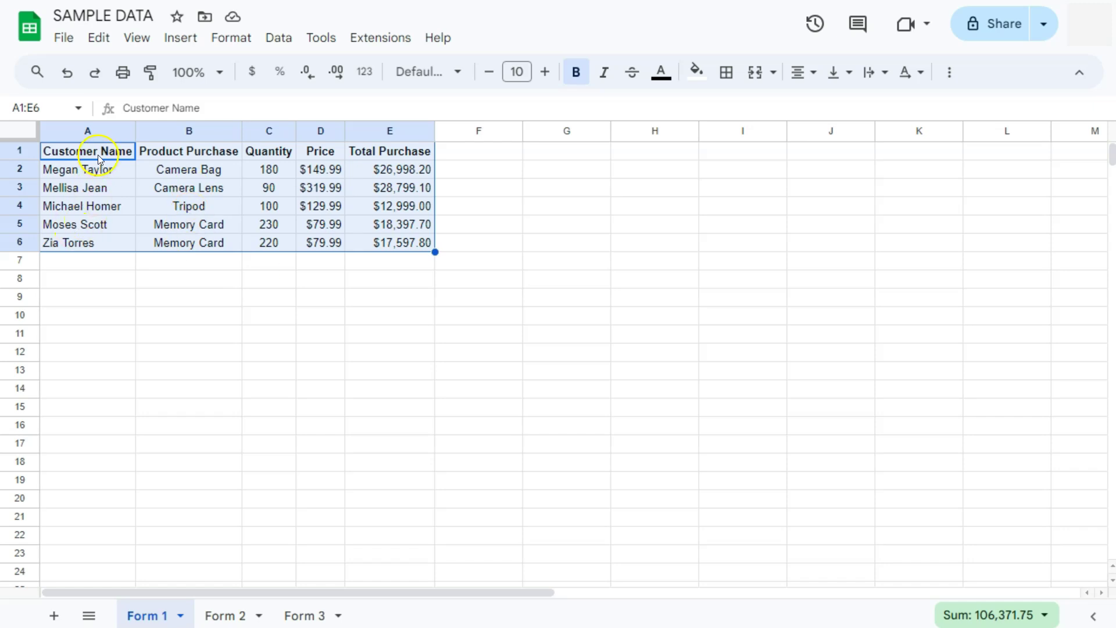
Step: In the SAMPLE DATA spreadsheet, open the Form 2 sheet and select its table A1:E9 to identify the import range
left_click(98, 154)
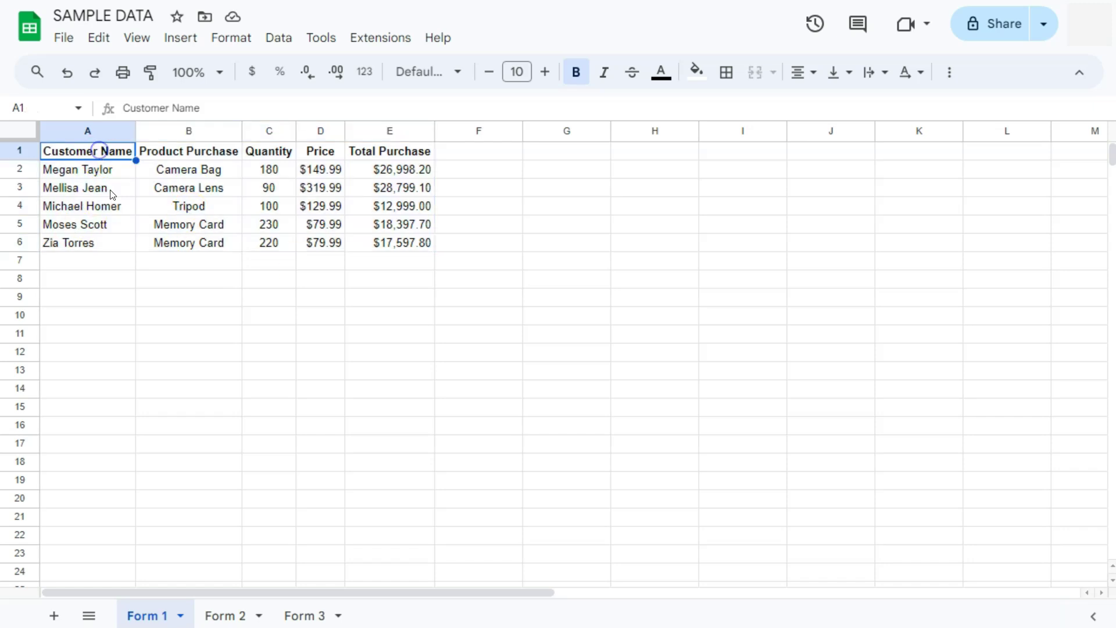
left_click(225, 615)
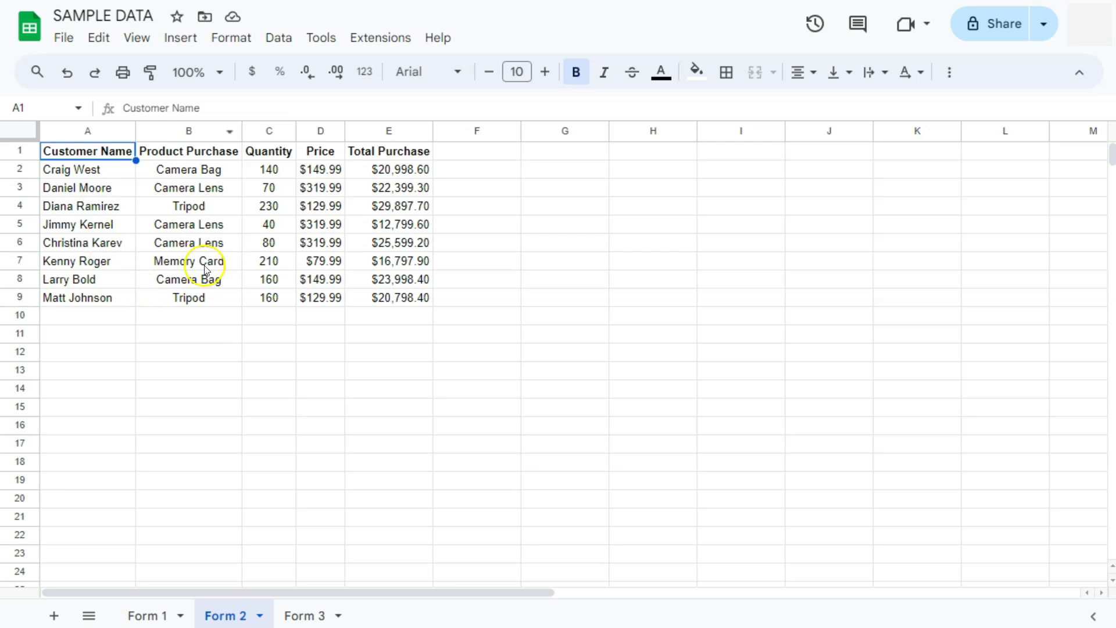
left_click_drag(126, 152, 379, 295)
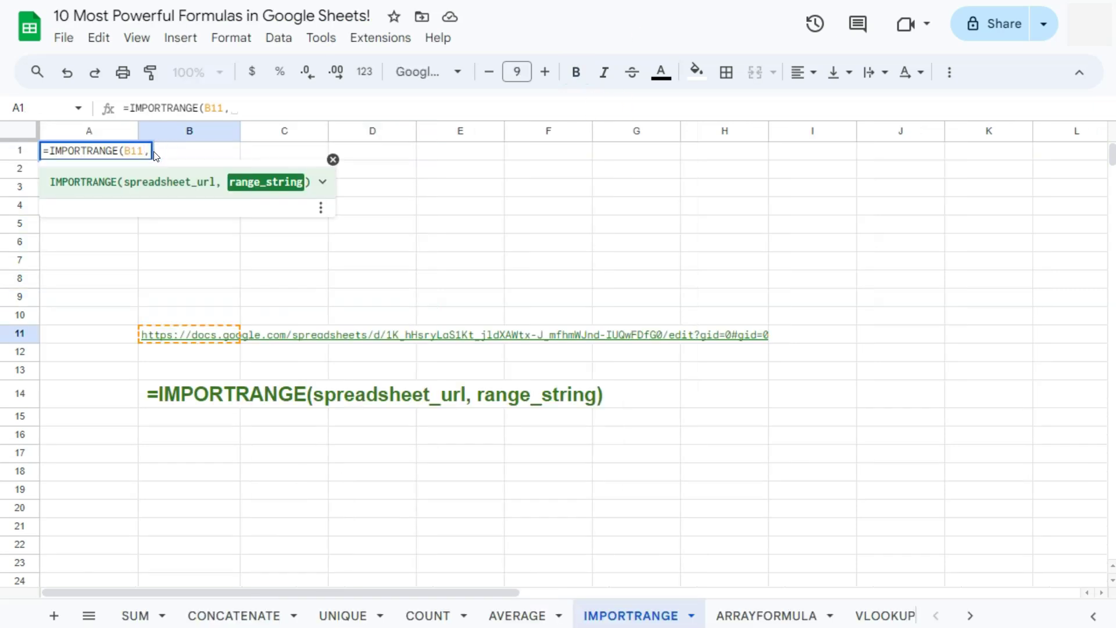
Step: Complete the IMPORTRANGE formula in A1 with the range string "Form 2!A1:E9", checking the range against SAMPLE DATA
type("\"Form 2!")
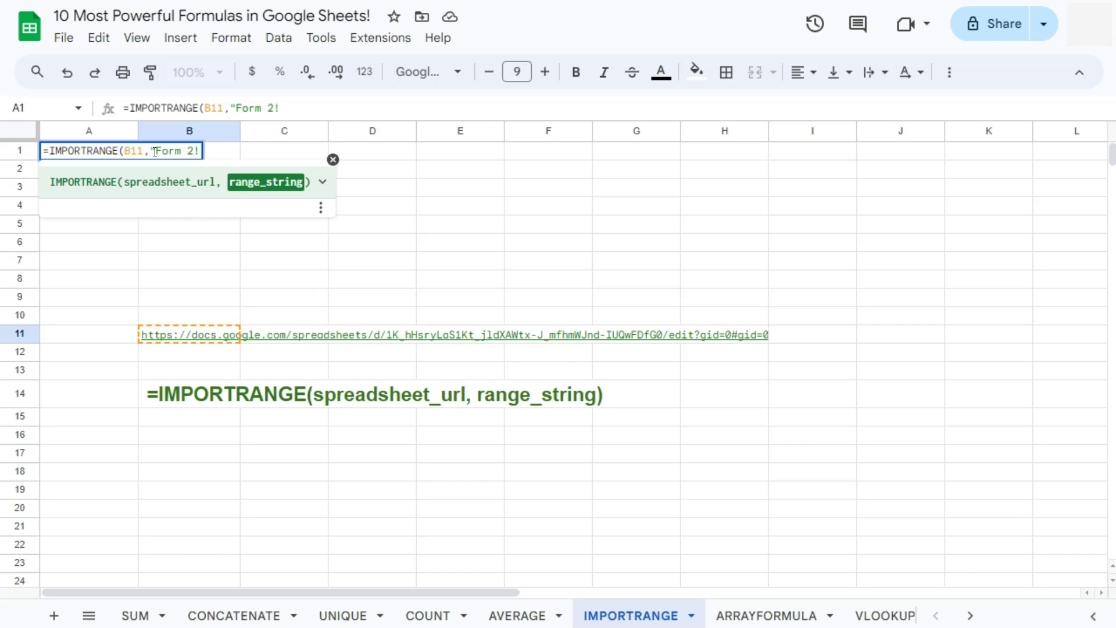
key("ctrl+Tab")
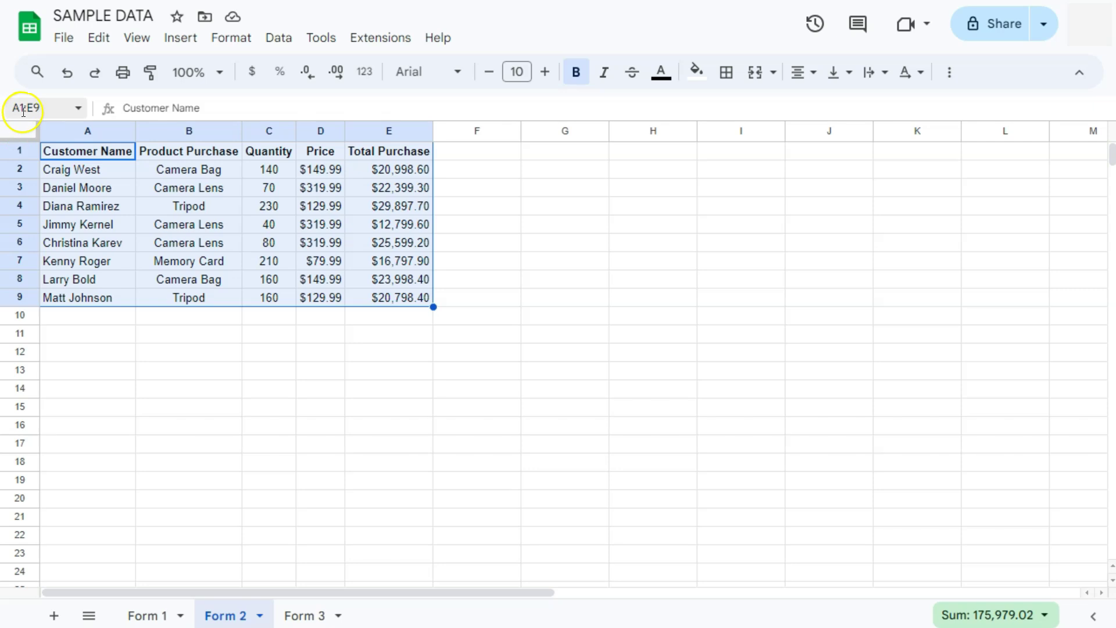
key("ctrl+shift+Tab")
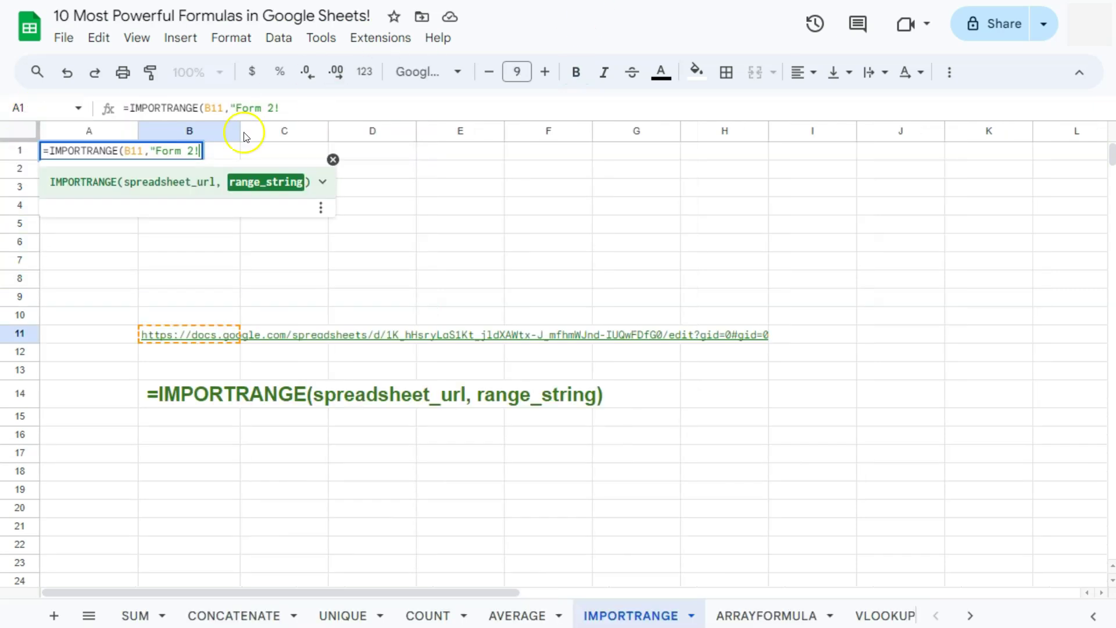
type("A1")
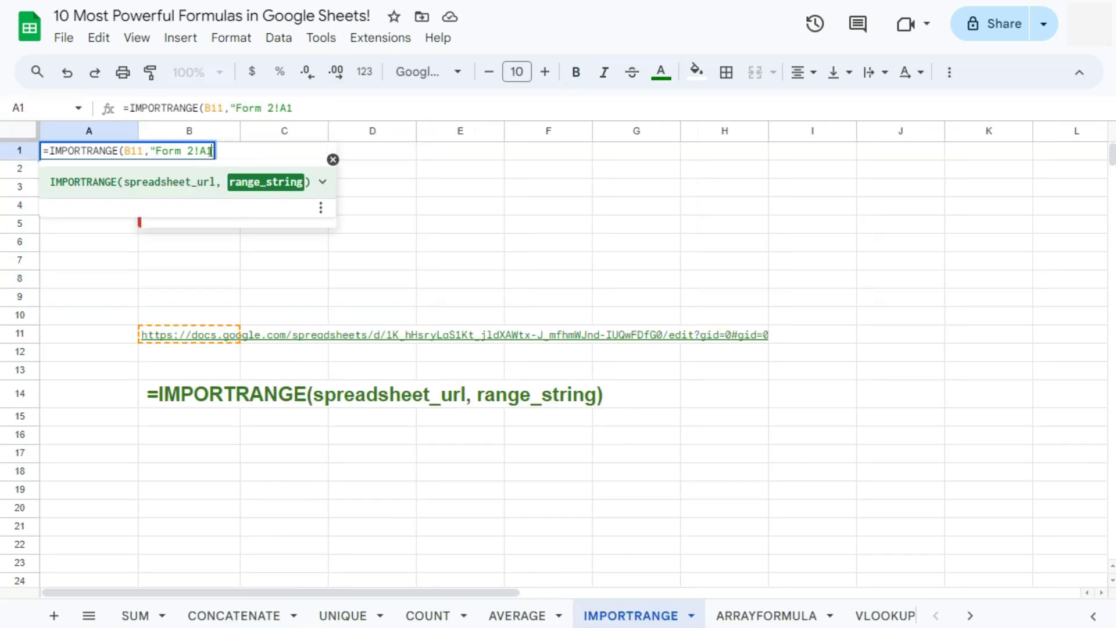
type(":E9")
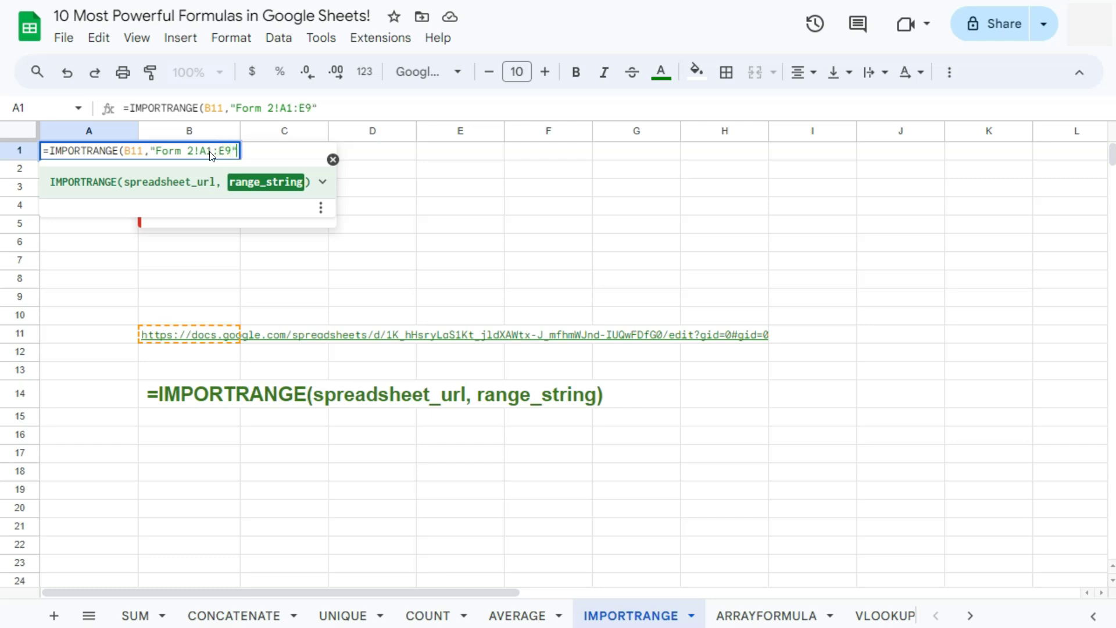
type("\"")
key("Return")
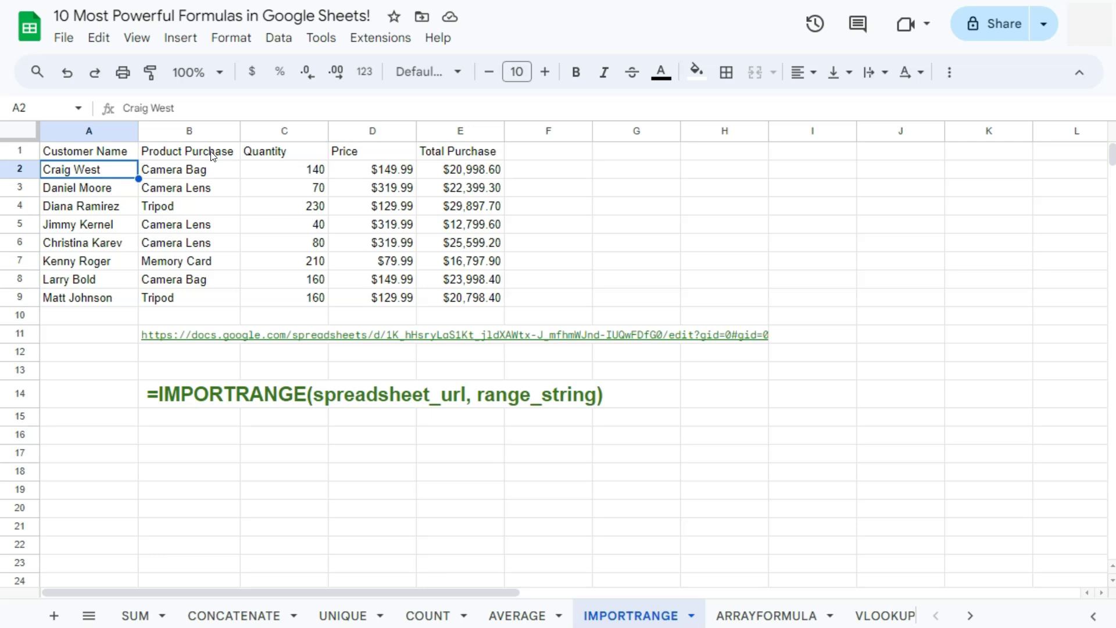
key("Up")
left_click(576, 154)
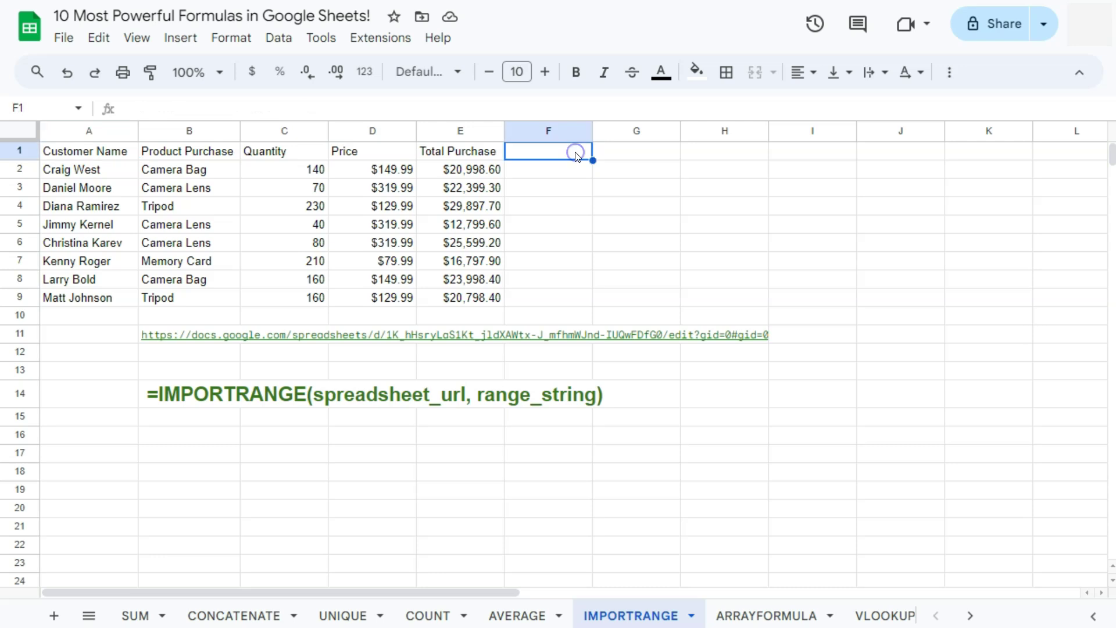
left_click(633, 621)
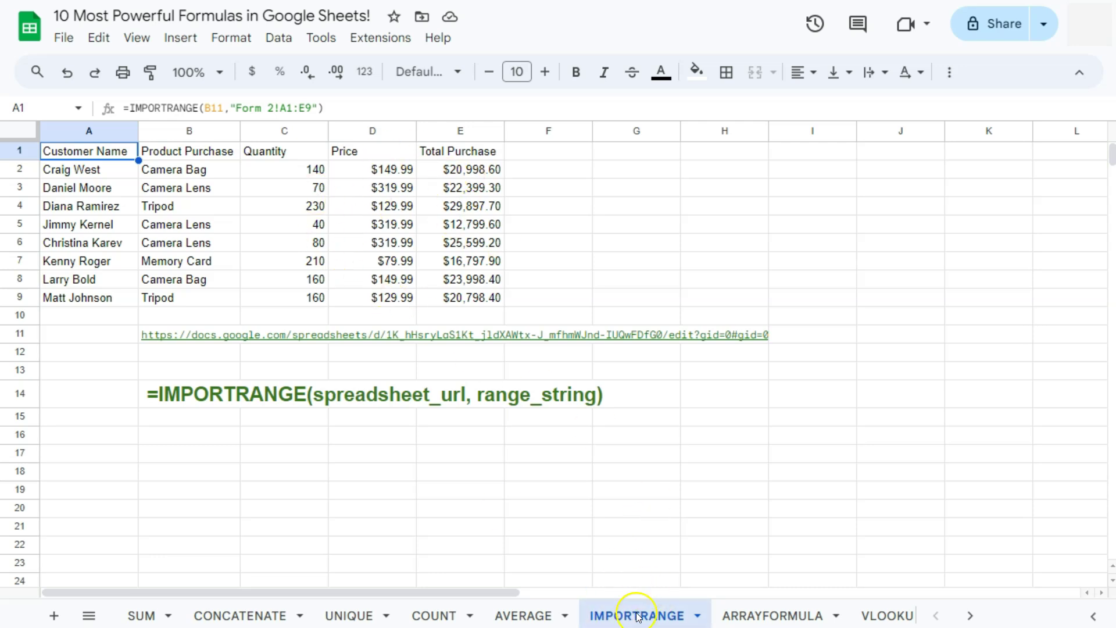
Step: View the ARRAYFORMULA sheet, and highlight the Quantity cells C2:C9 and Price cells D2:D9 on the IMPORTRANGE sheet
left_click(766, 615)
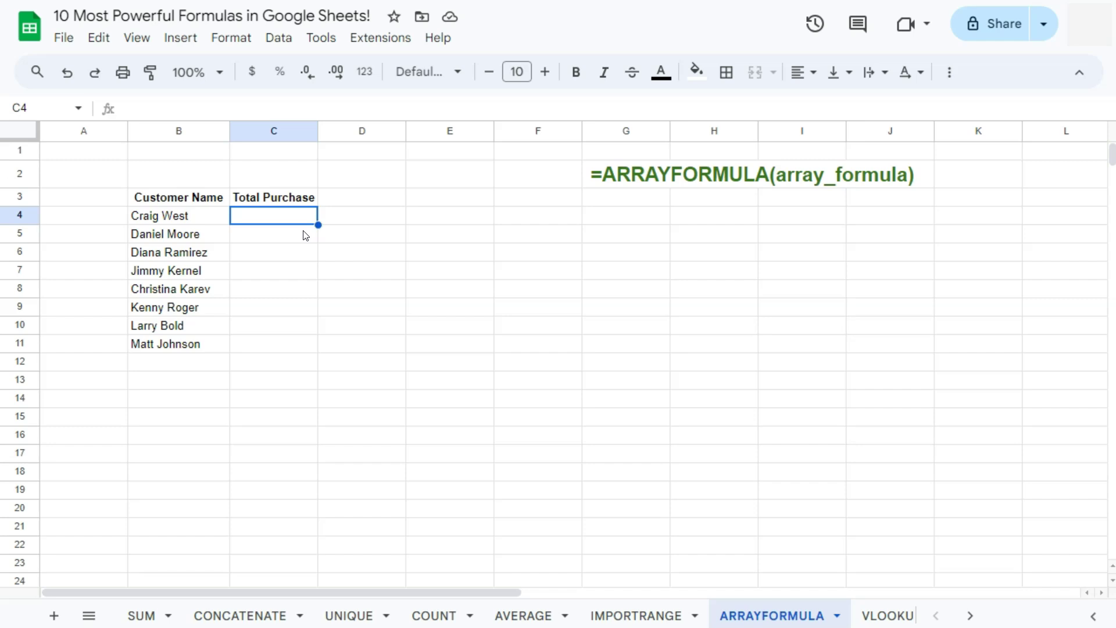
left_click(653, 615)
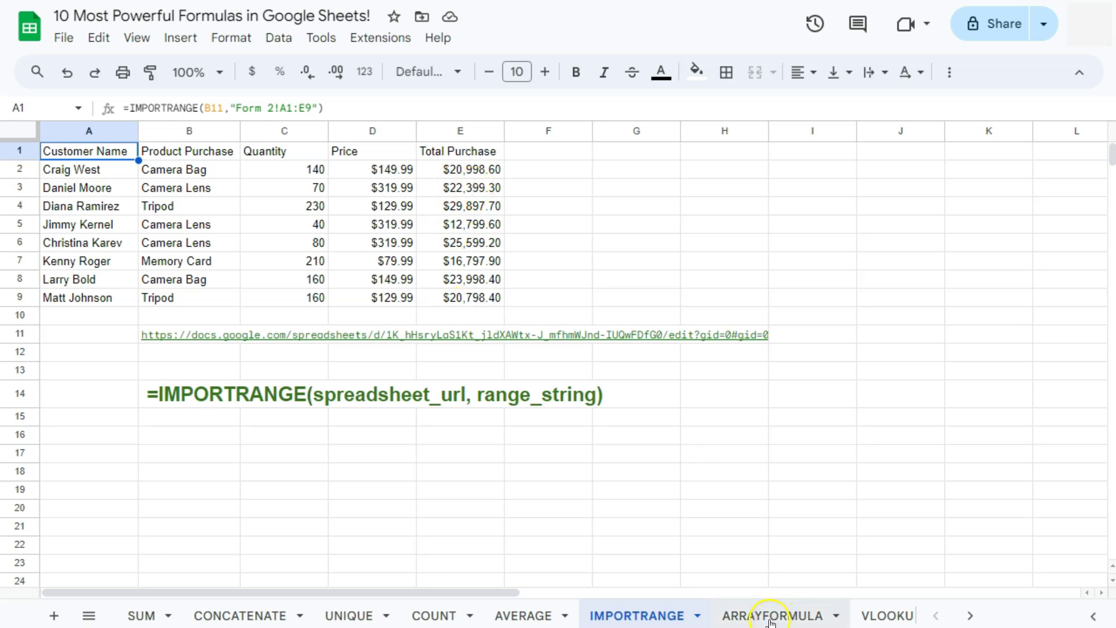
left_click_drag(302, 170, 307, 300)
left_click_drag(364, 172, 358, 298)
Step: On the ARRAYFORMULA sheet, start an ARRAYFORMULA in C4, the first cell of the Total Purchase range C4:C11
left_click(750, 611)
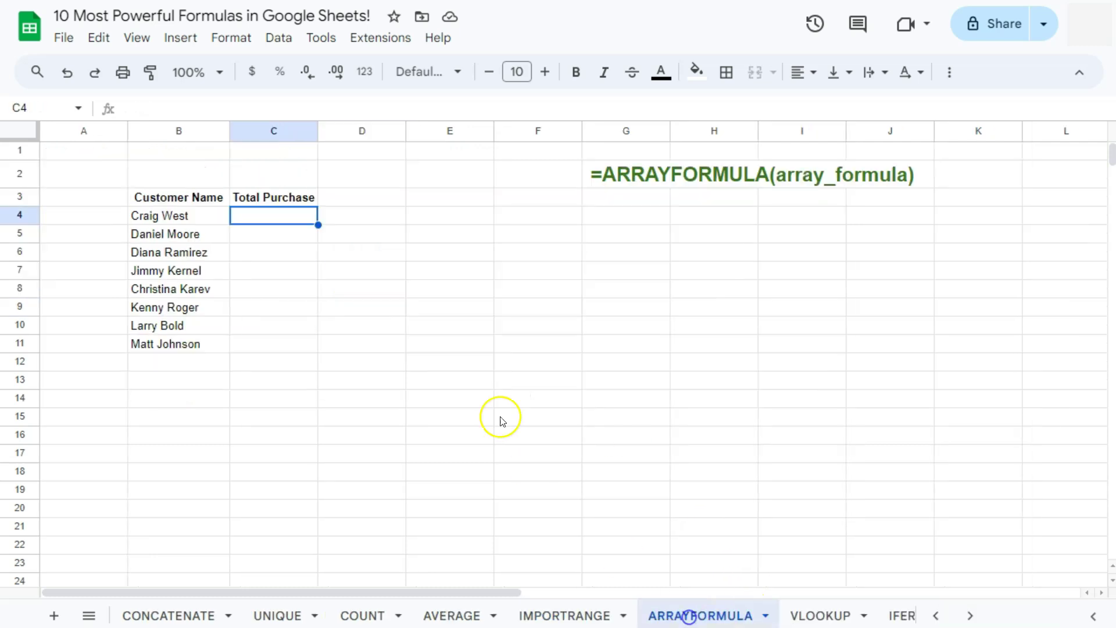
left_click_drag(281, 219, 281, 341)
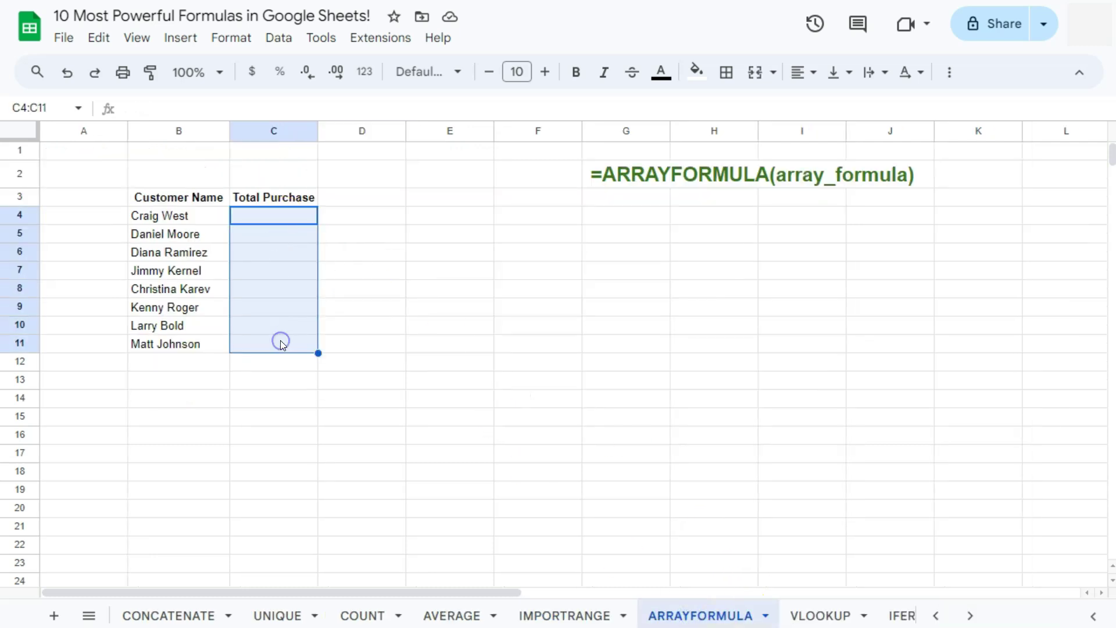
left_click(268, 225)
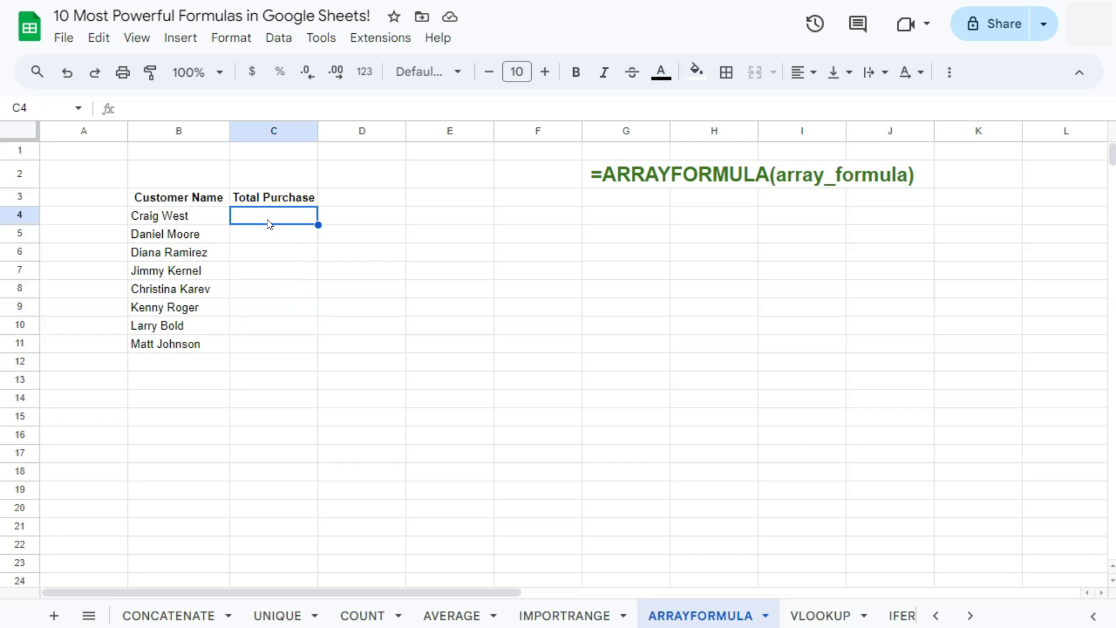
type("=a")
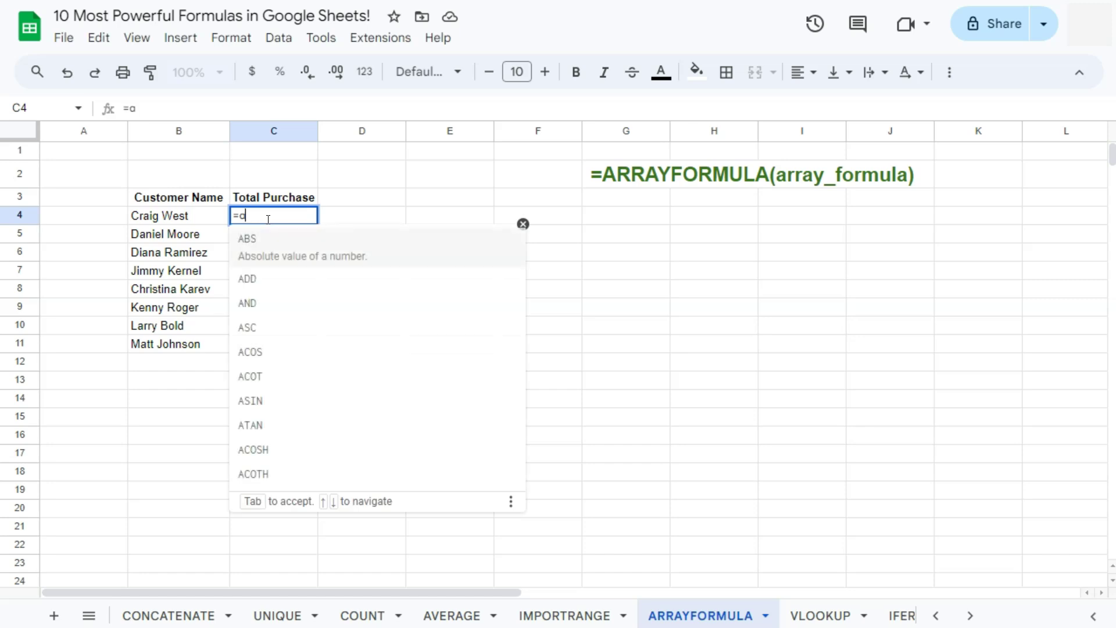
type("rray")
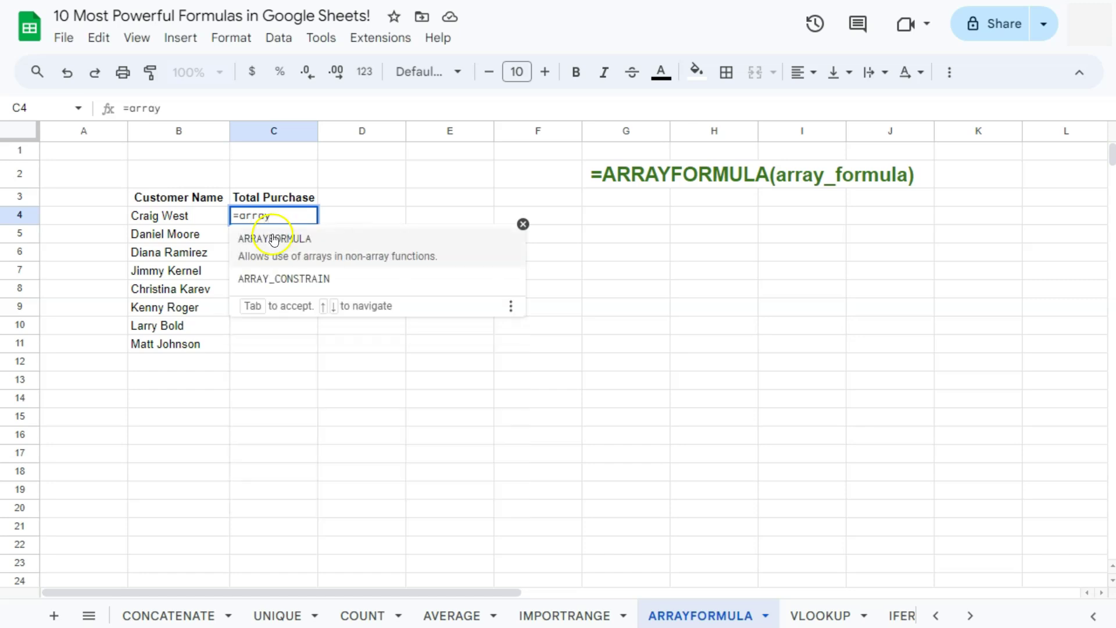
left_click(274, 239)
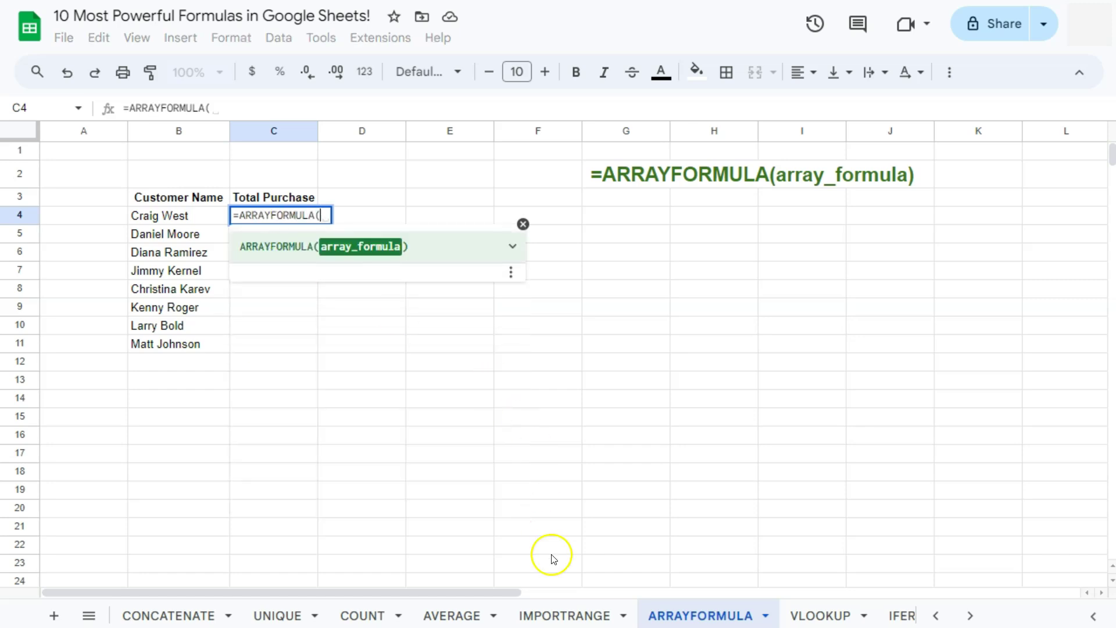
Step: Complete the formula by multiplying Quantity IMPORTRANGE!C2:C9 by Price IMPORTRANGE!D2:D9, and enter it in C4
left_click(568, 615)
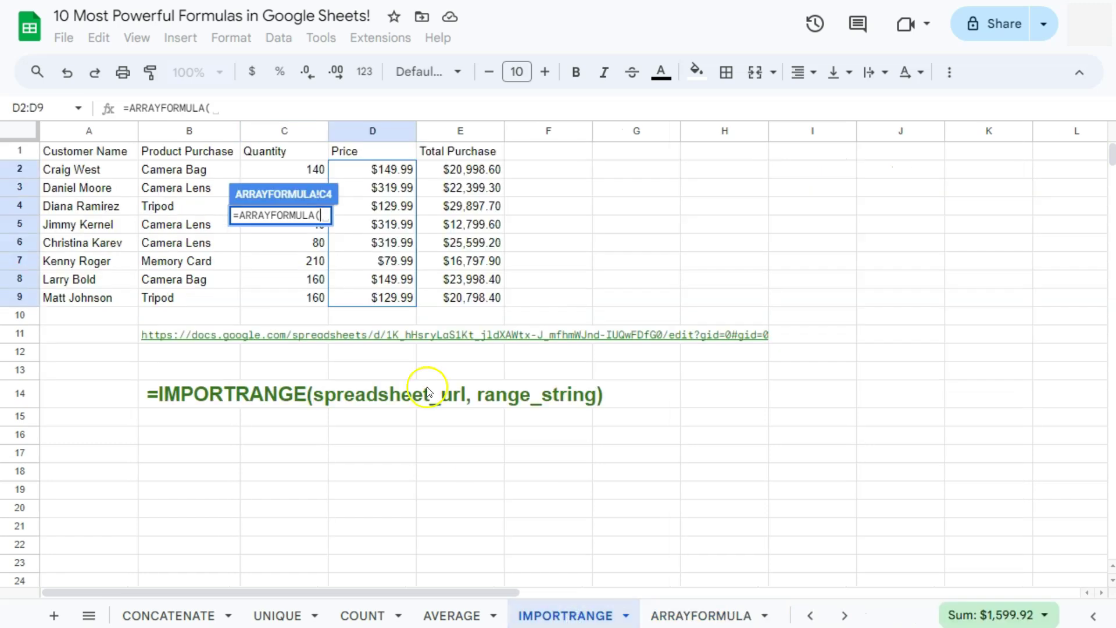
left_click_drag(295, 169, 300, 298)
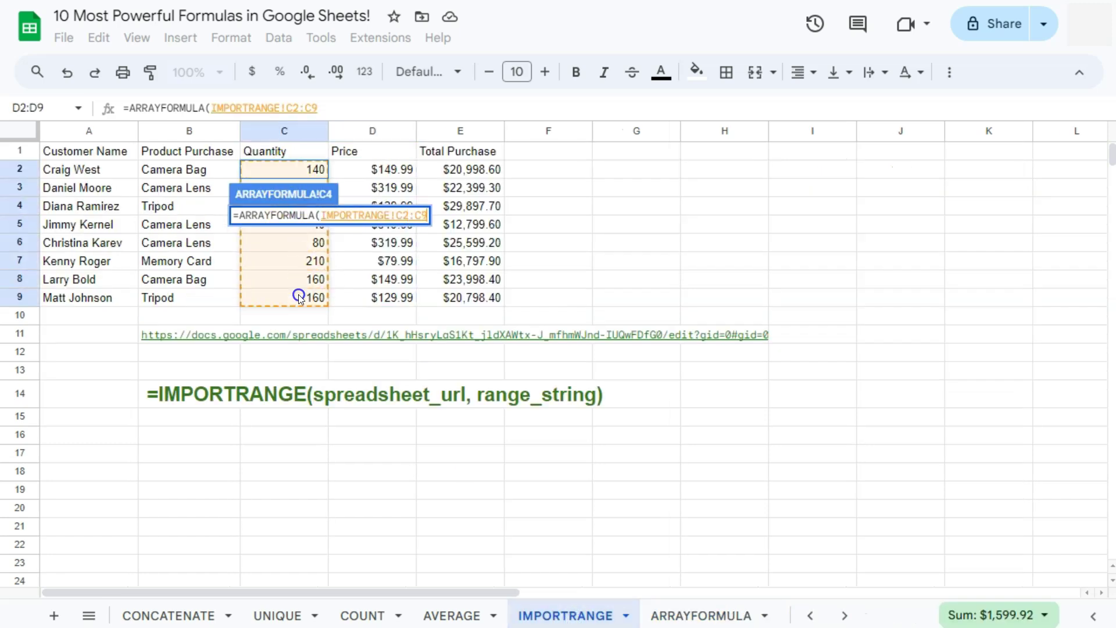
type("*")
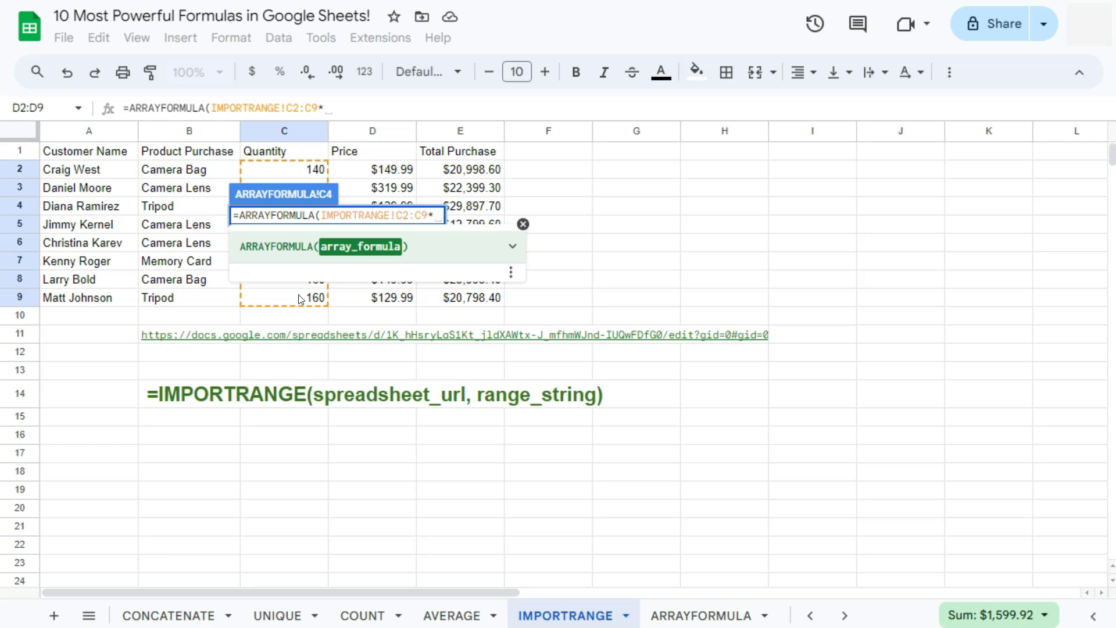
left_click_drag(375, 170, 389, 299)
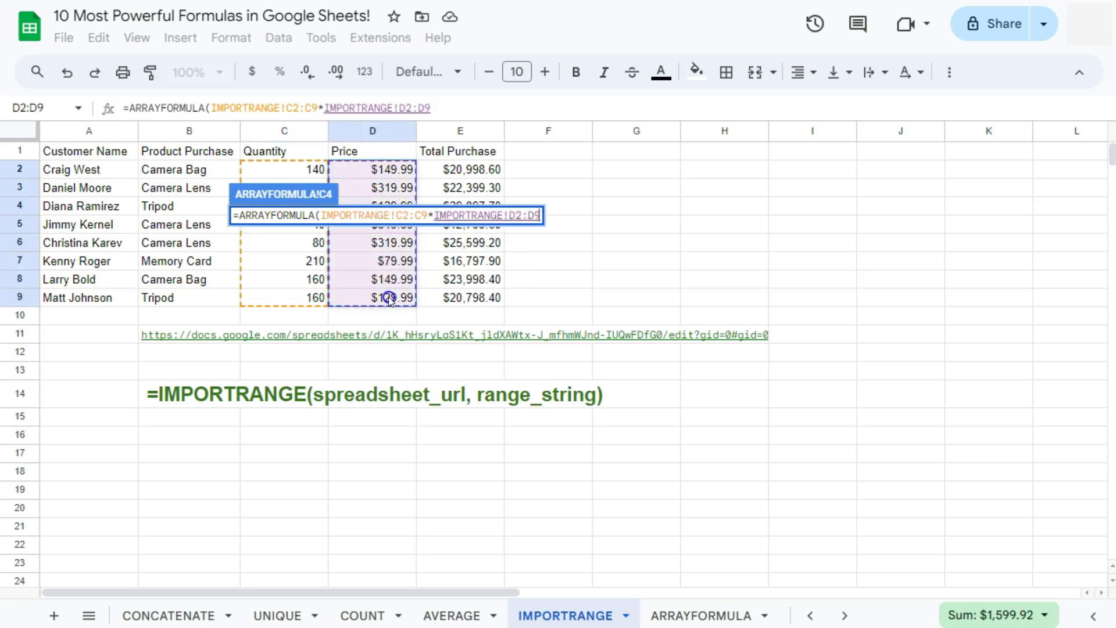
left_click(699, 614)
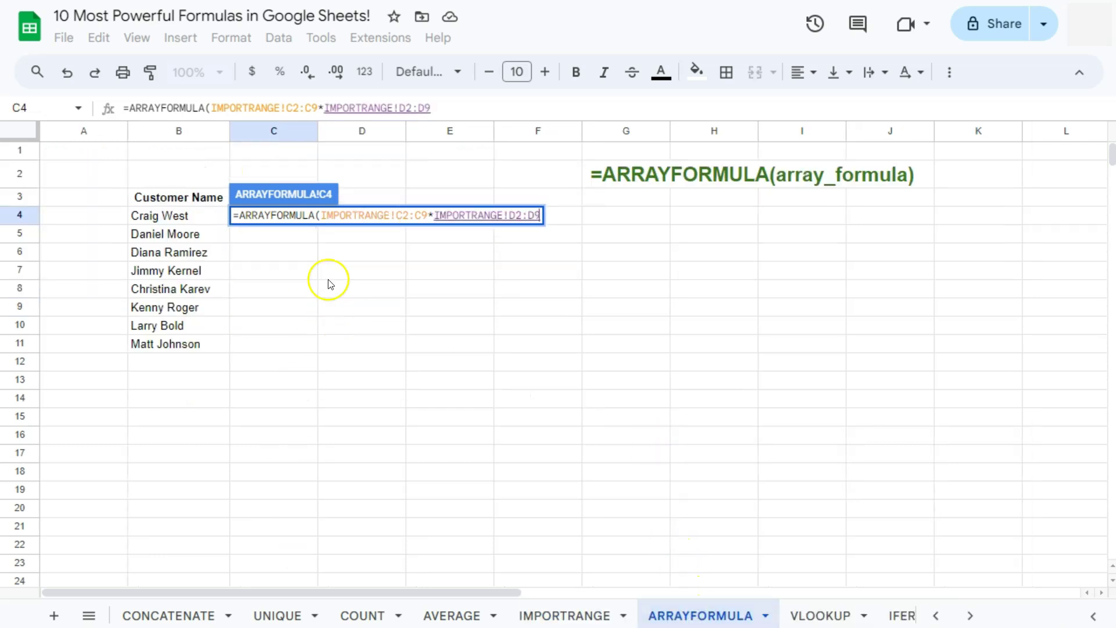
key("Return")
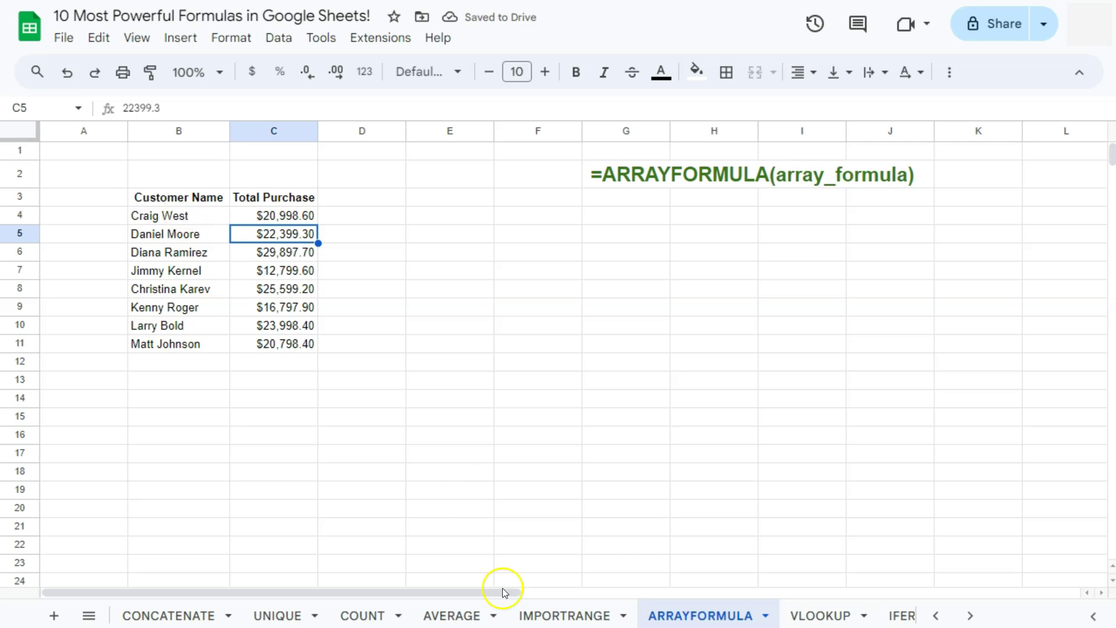
Step: Compare the Total Purchase values E2:E9 on the IMPORTRANGE sheet with the calculated column on the ARRAYFORMULA sheet
left_click(576, 617)
left_click_drag(457, 173, 462, 296)
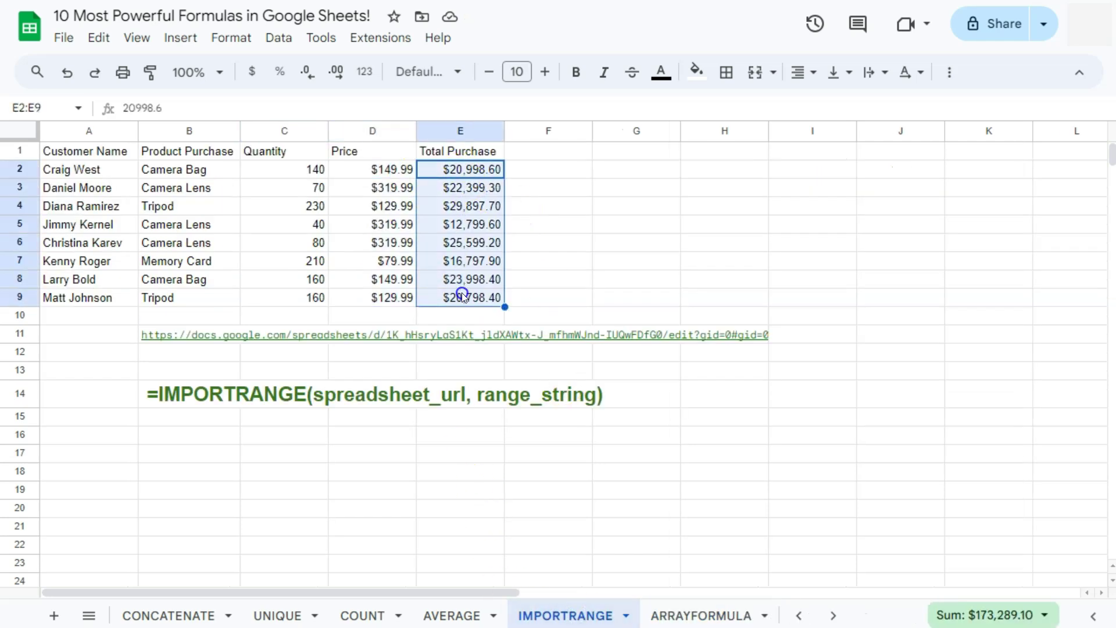
left_click(678, 615)
left_click_drag(284, 237, 287, 329)
left_click(336, 220)
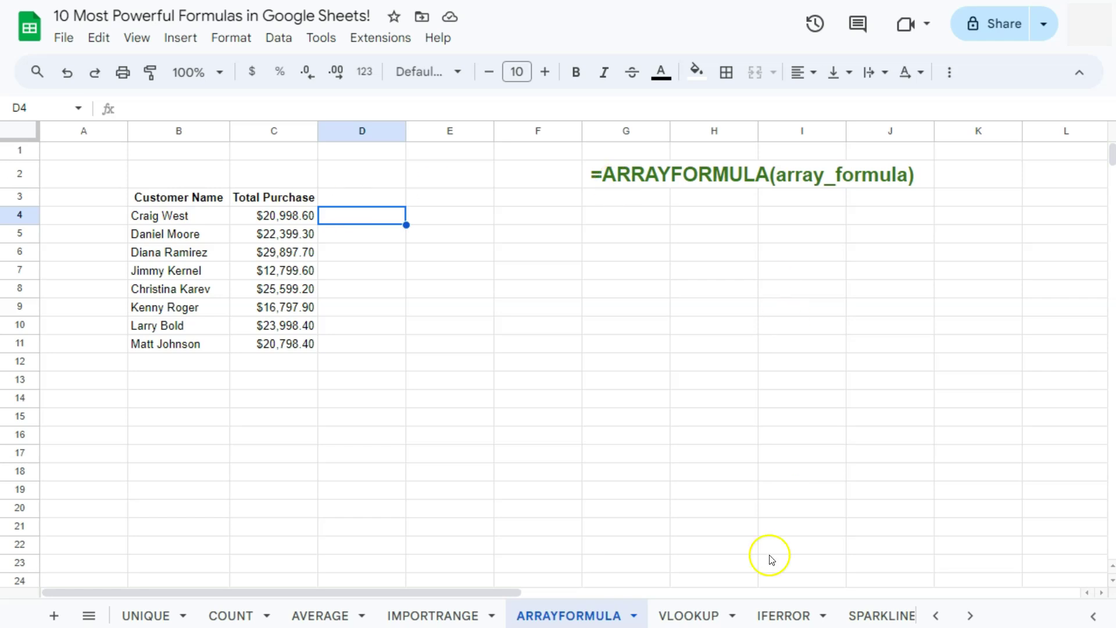
Step: Open the VLOOKUP sheet and review the empty result cells C14 to C18 below the customer ID
left_click(691, 616)
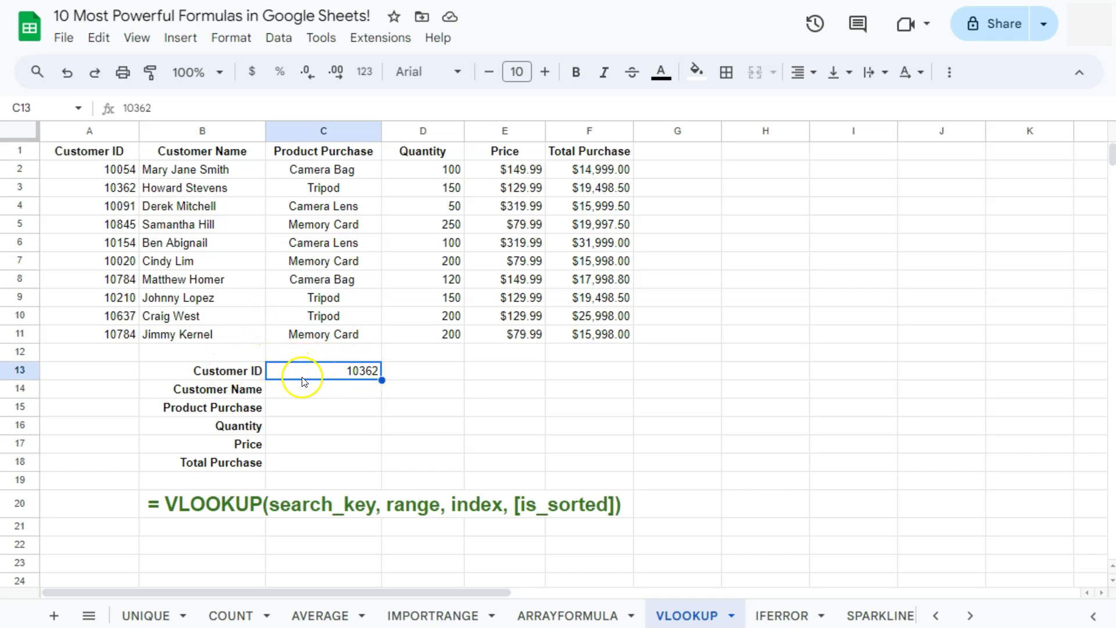
left_click(316, 389)
left_click(319, 408)
left_click(321, 425)
left_click(323, 443)
left_click(324, 461)
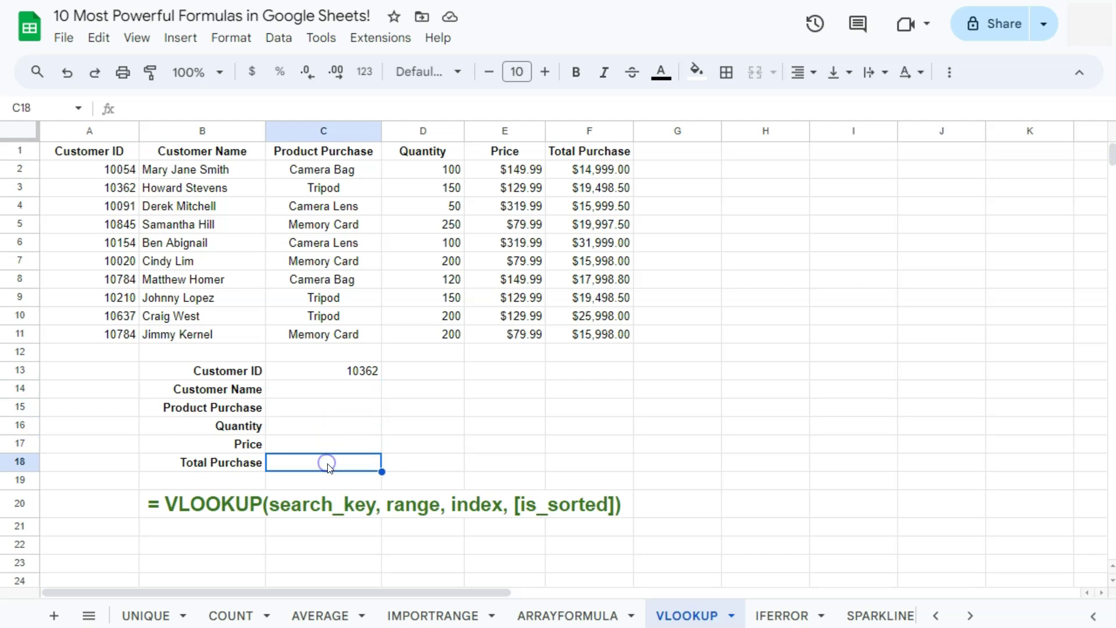
Step: Start a VLOOKUP formula in the Customer Name cell C14 with the customer ID in C13 as search key
left_click(306, 390)
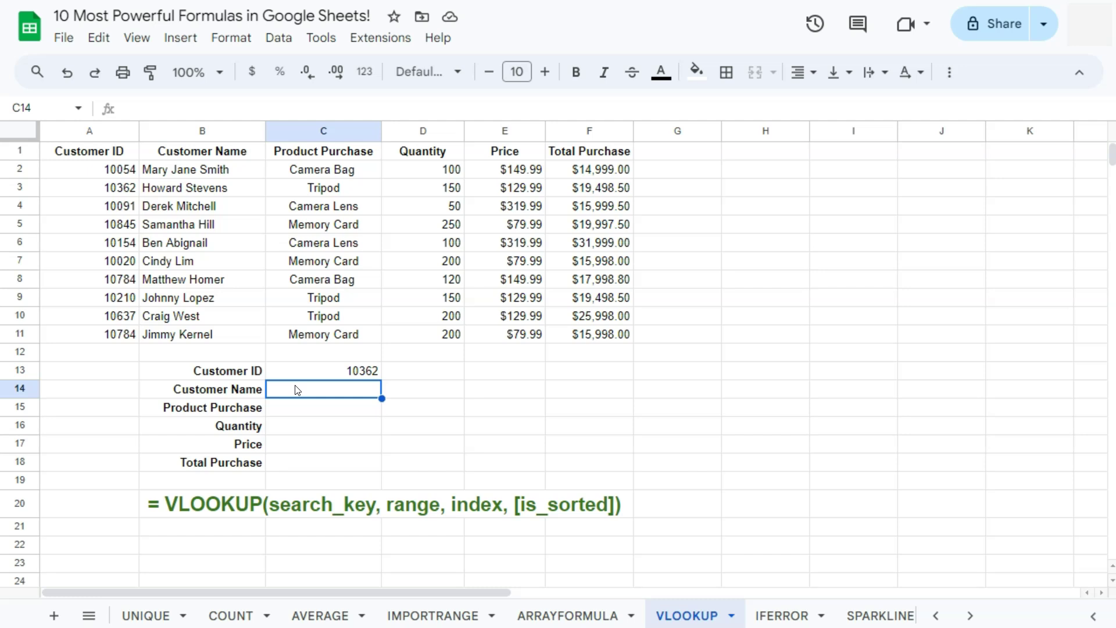
type("=")
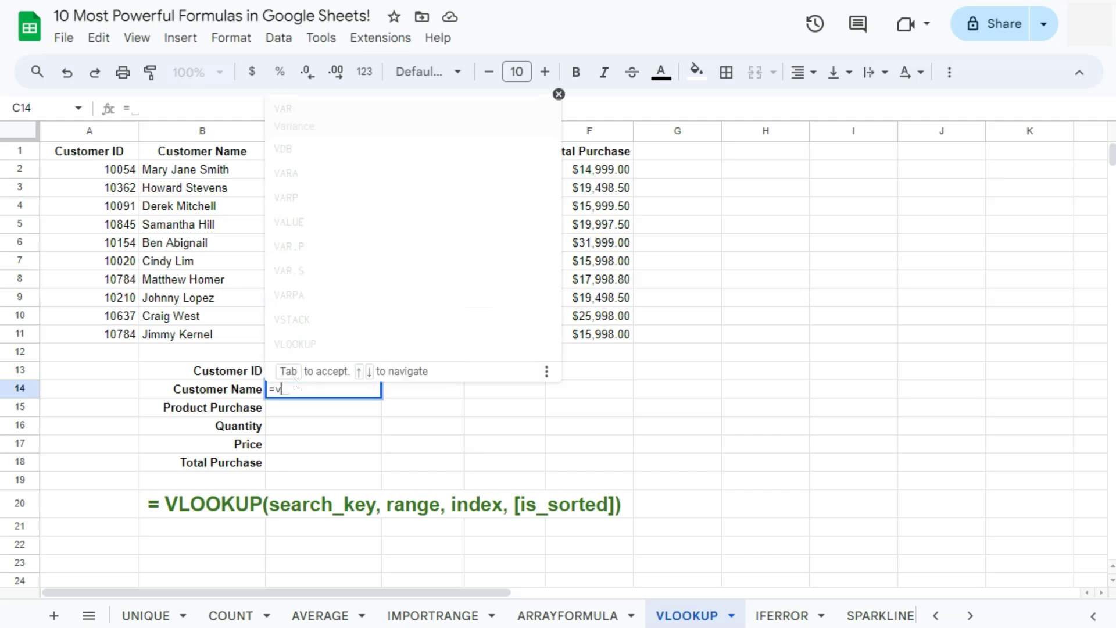
type("vlook")
left_click(296, 413)
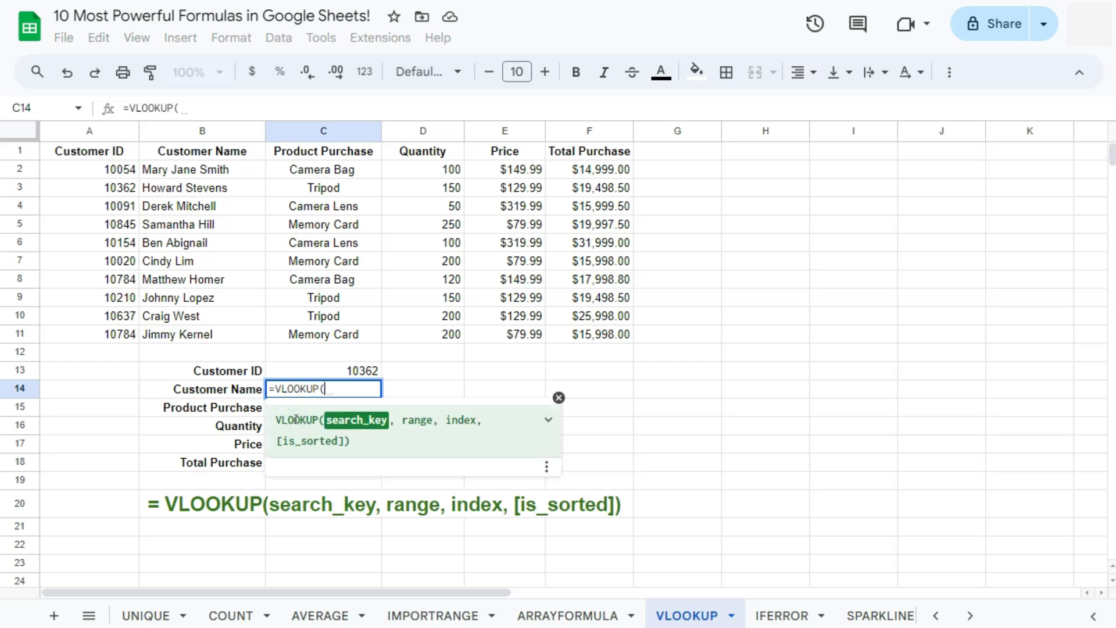
left_click(336, 370)
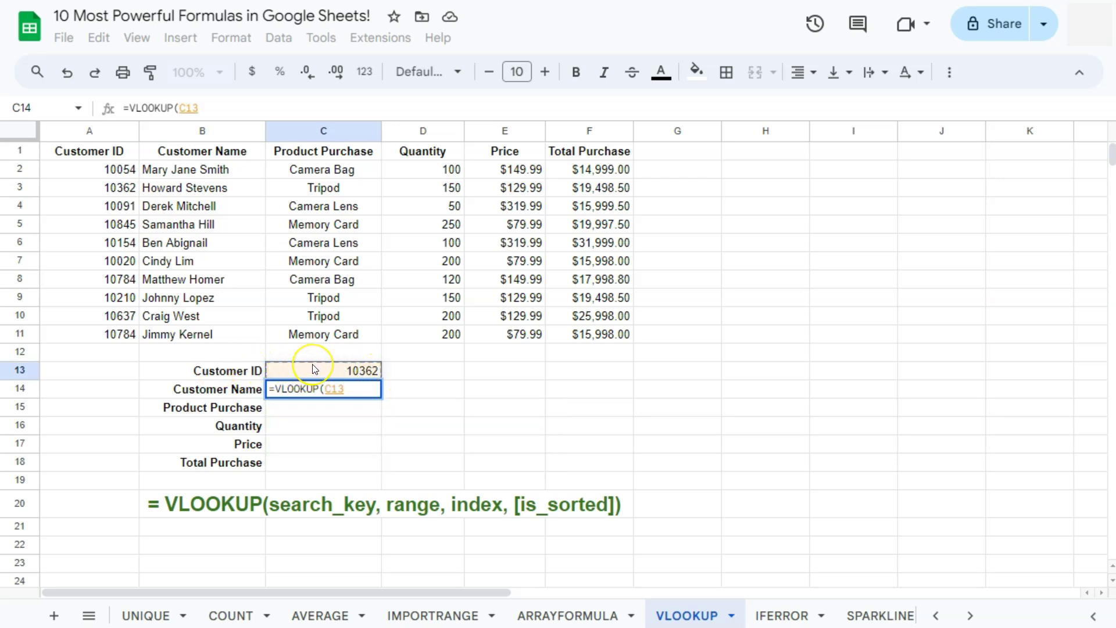
type(",")
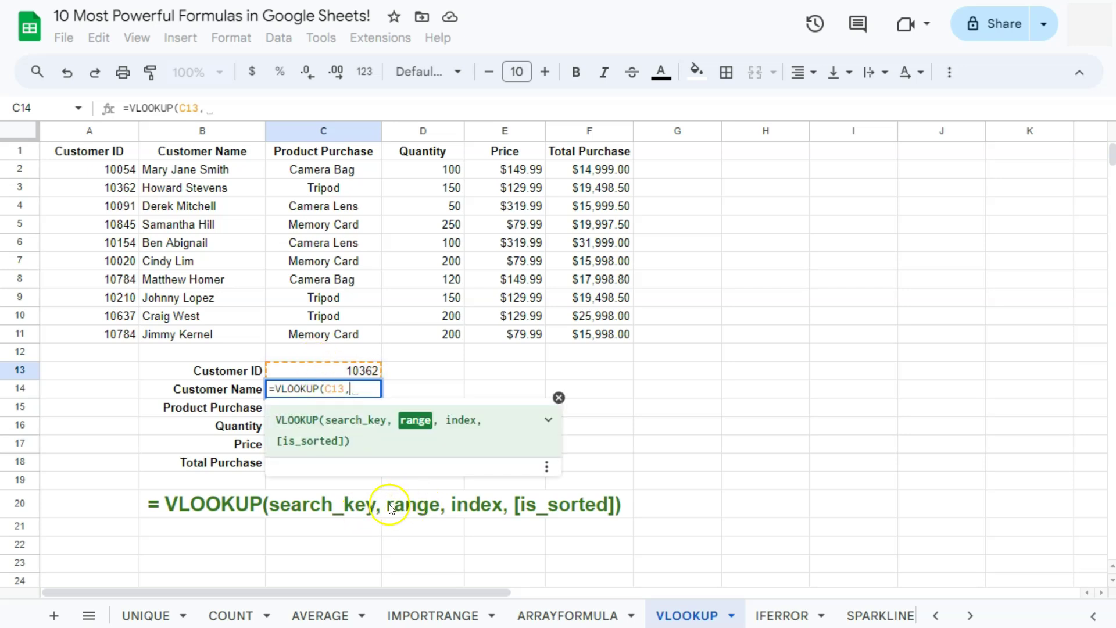
Step: Complete the VLOOKUP in C14 with range A2:F11, column index 2 and is_sorted False
left_click(121, 172)
left_click_drag(121, 172, 573, 345)
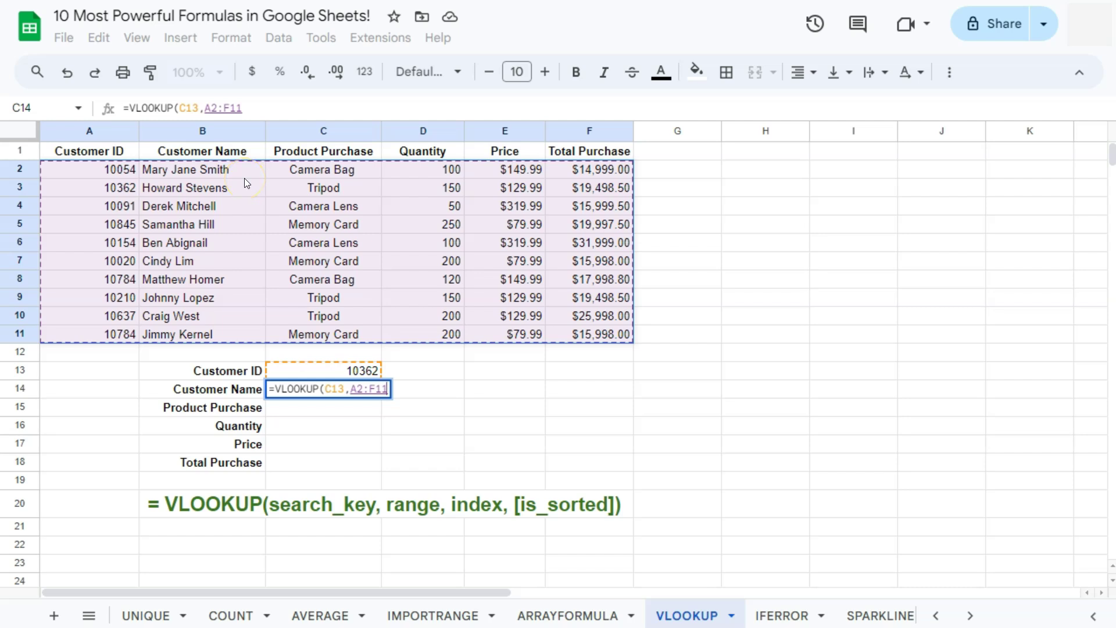
type(",")
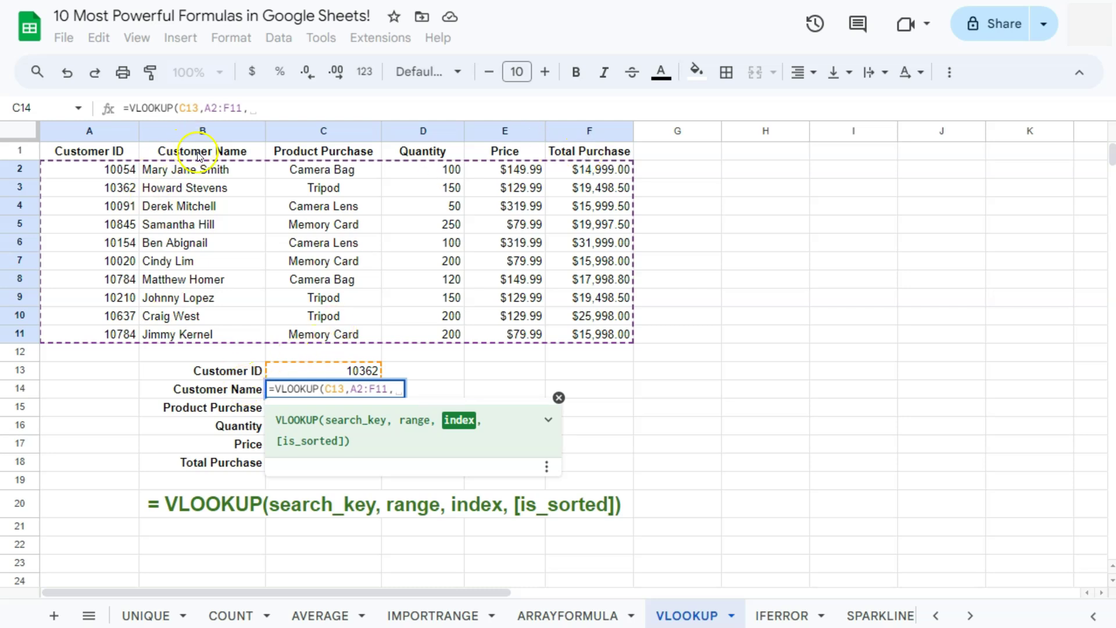
type("2,")
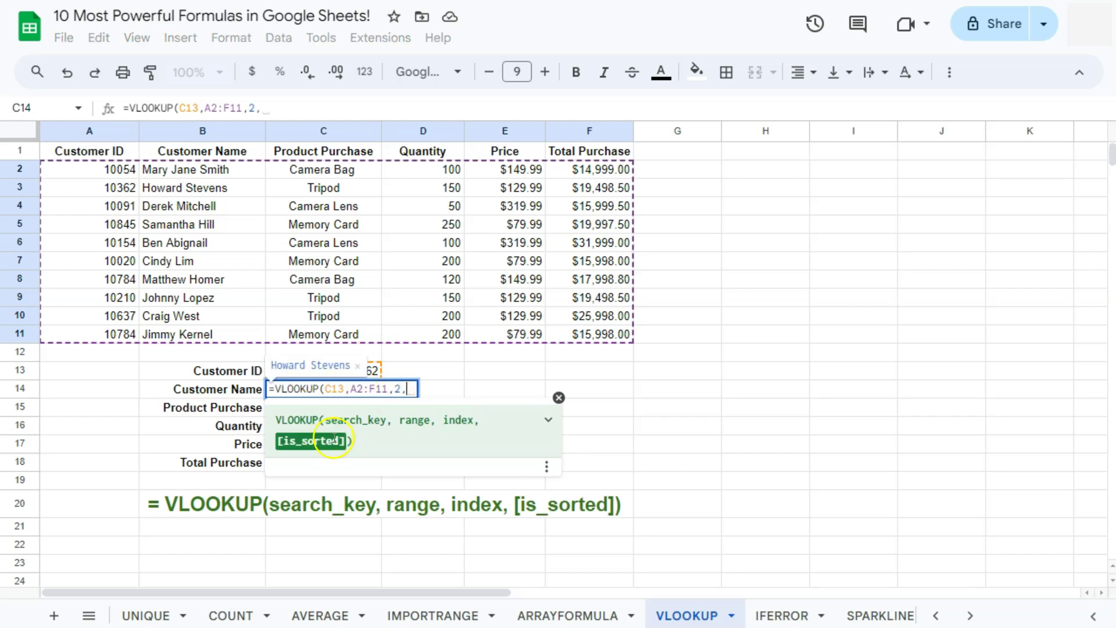
type("False)")
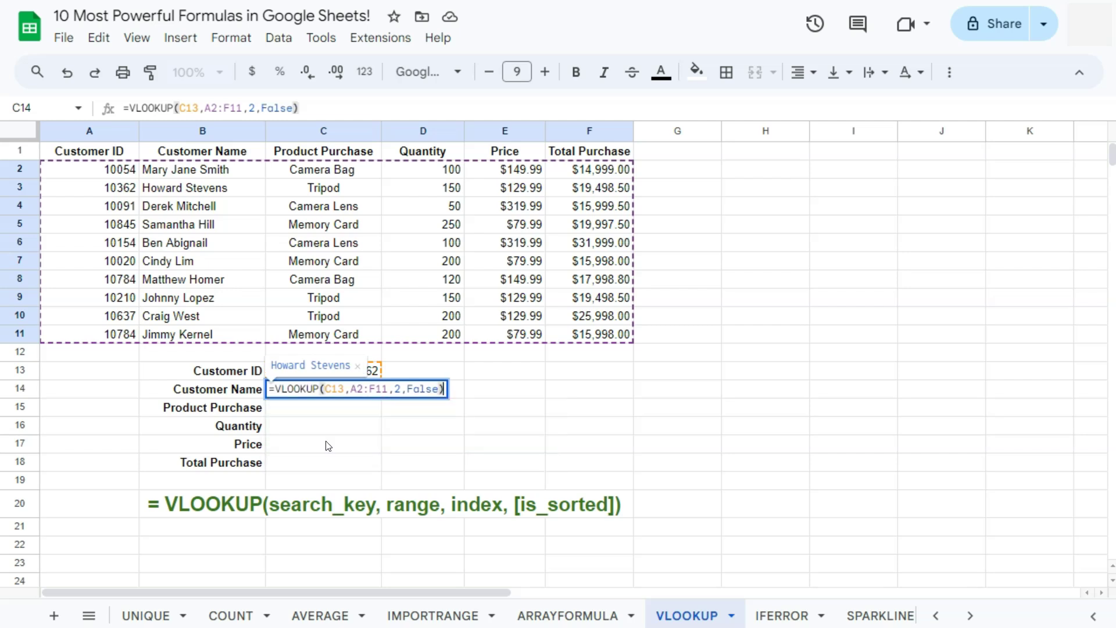
key("Return")
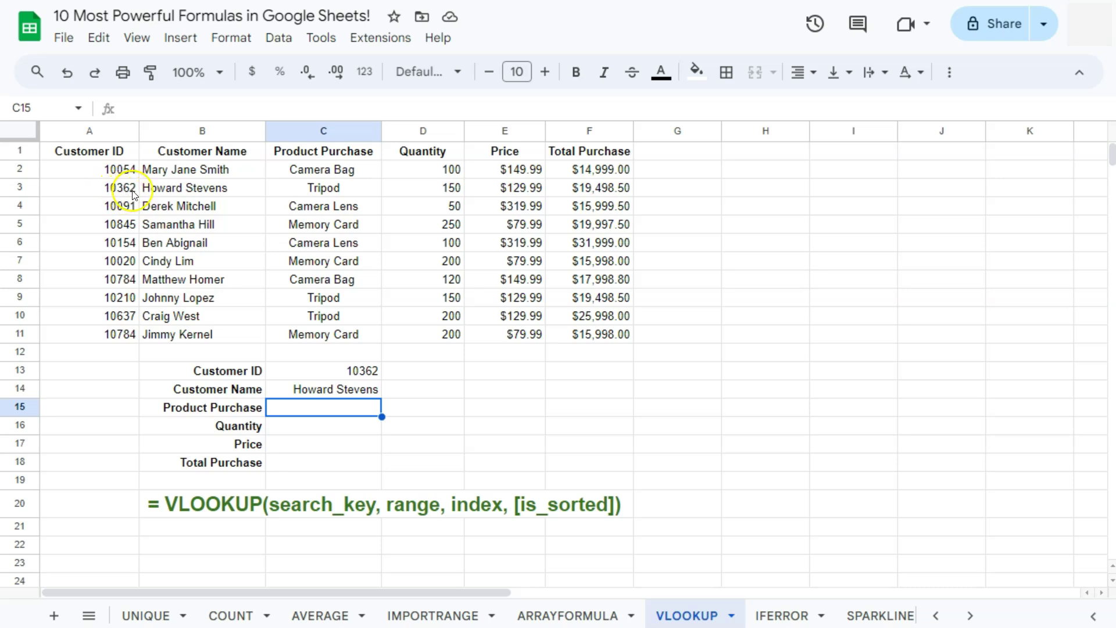
Step: Check the customer name returned in C14 against the name in B3 and the customer ID in C13
left_click(171, 190)
left_click(312, 373)
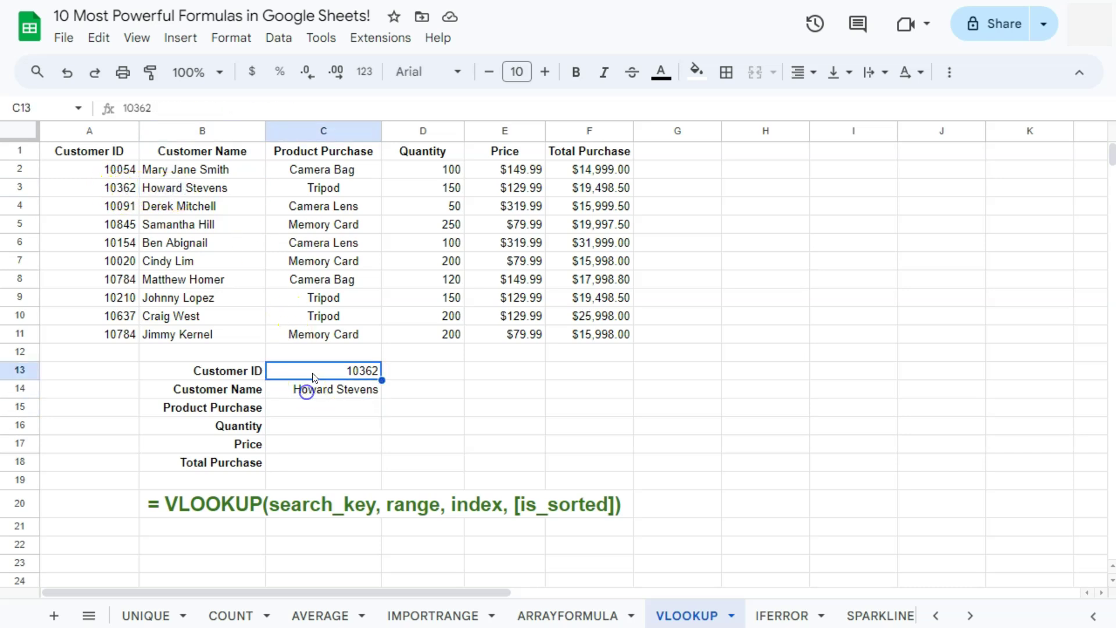
left_click(313, 392)
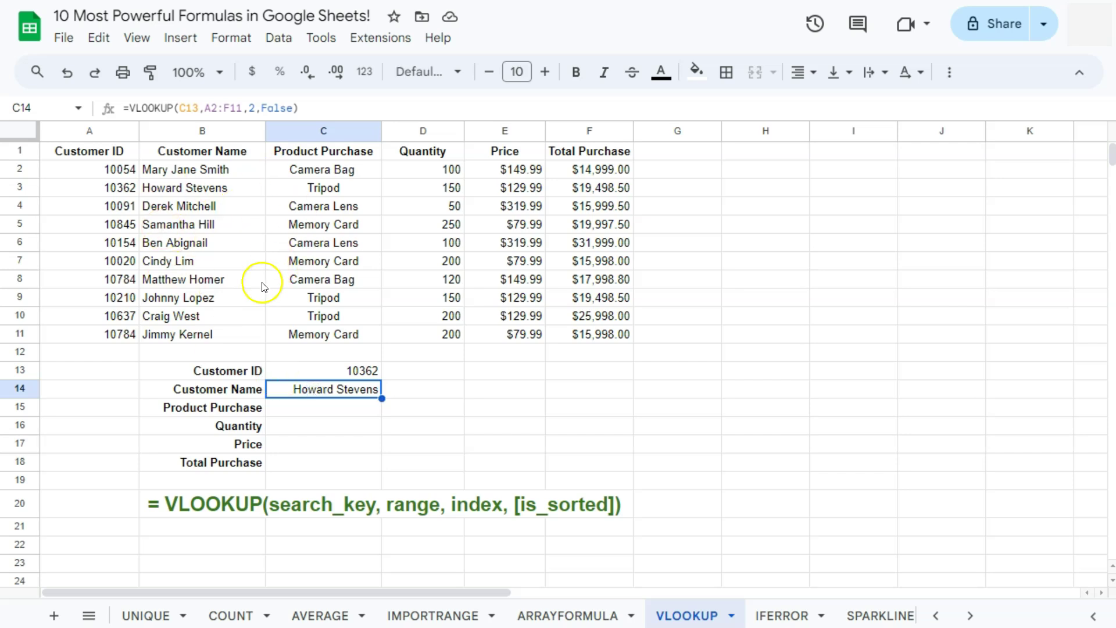
key("Down")
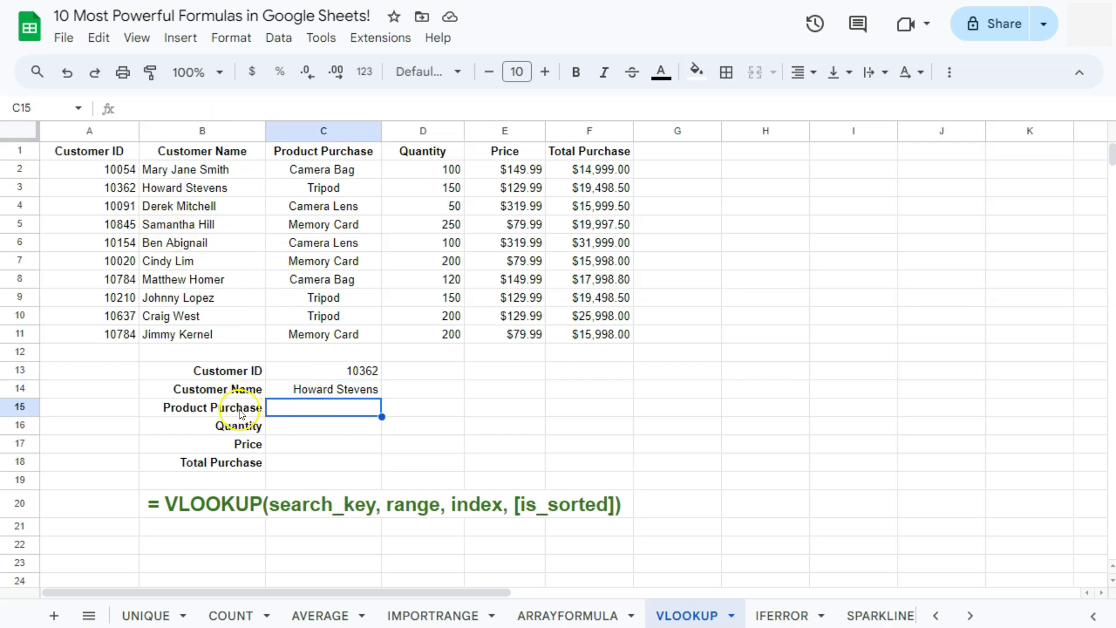
Step: Copy the full VLOOKUP formula text from the Customer Name cell C14
left_click(309, 388)
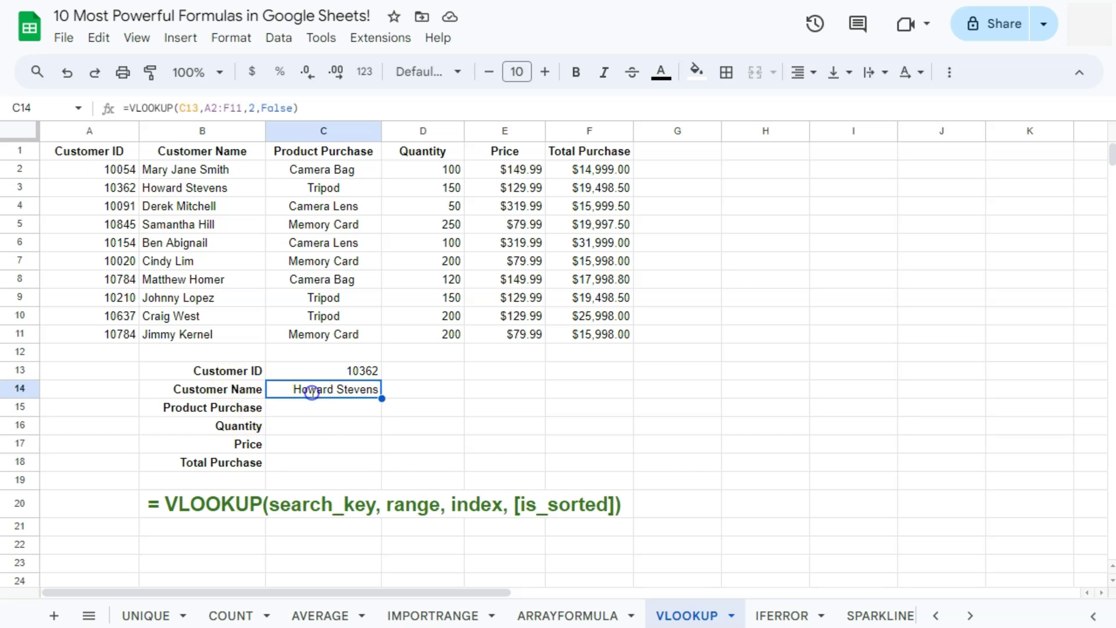
key("Return")
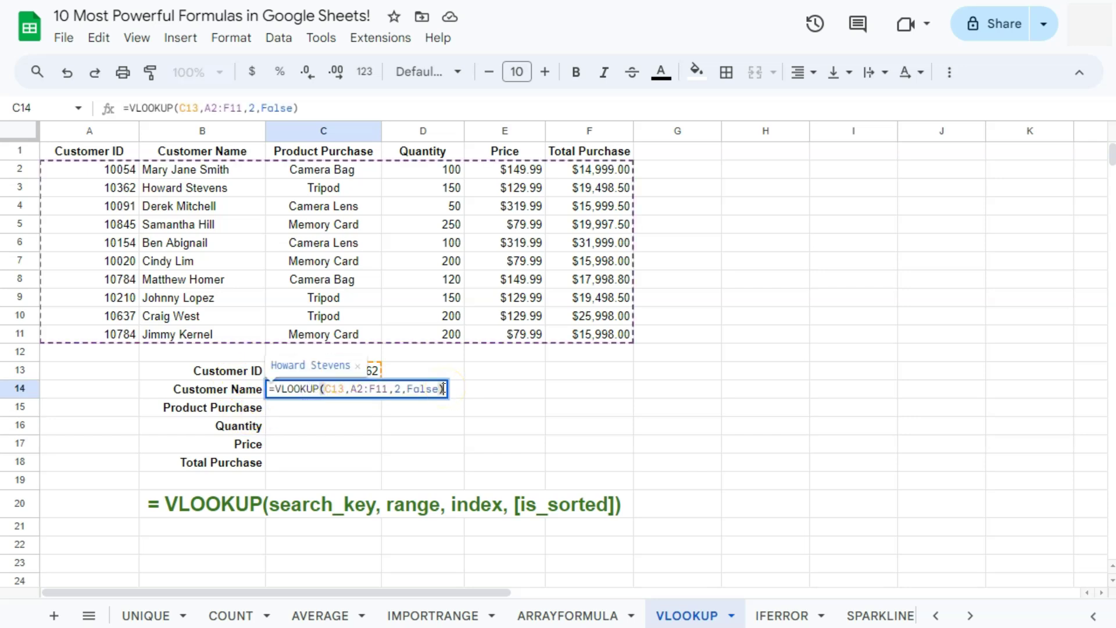
left_click_drag(443, 389, 271, 388)
key("ctrl+c")
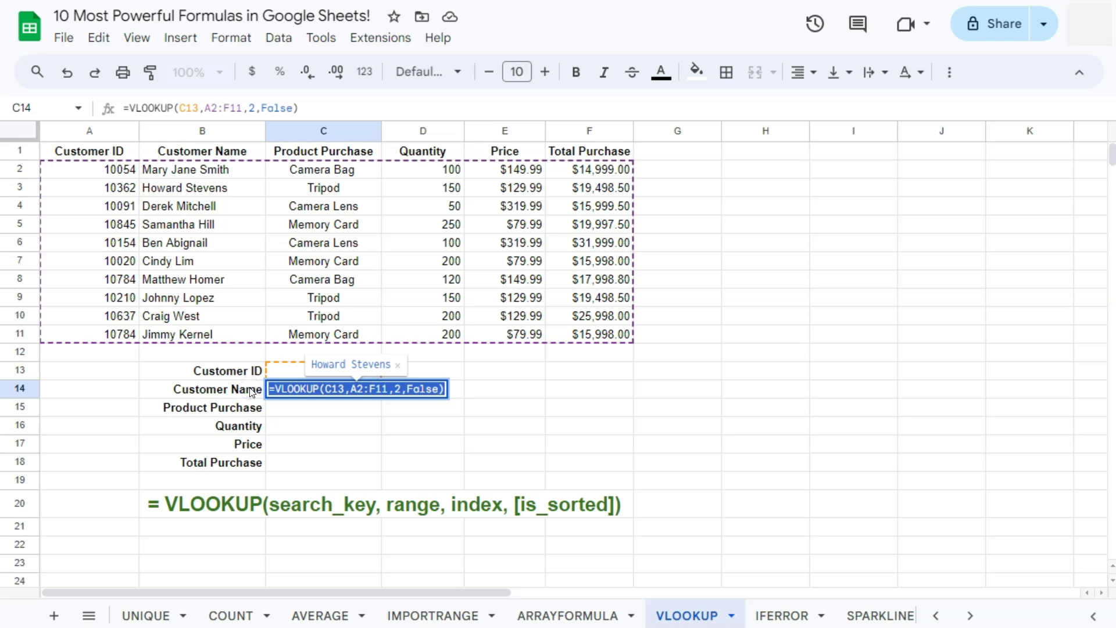
Step: Reuse the copied VLOOKUP in the Product Purchase cell C15 with column index 3, and compare the result with C3
left_click(296, 406)
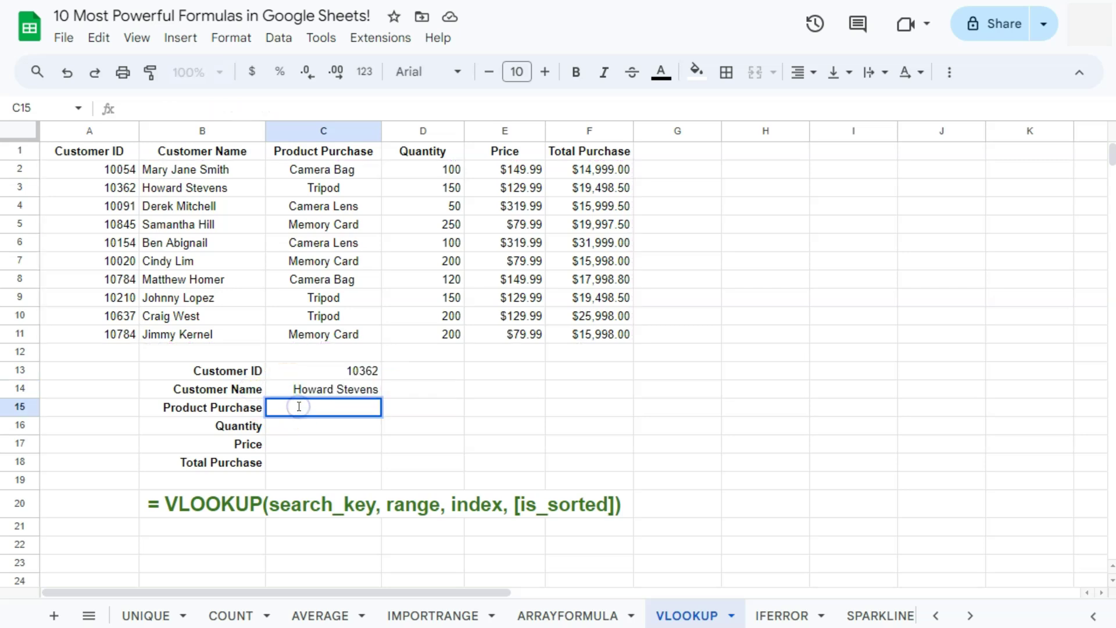
key("ctrl+v")
left_click(275, 407)
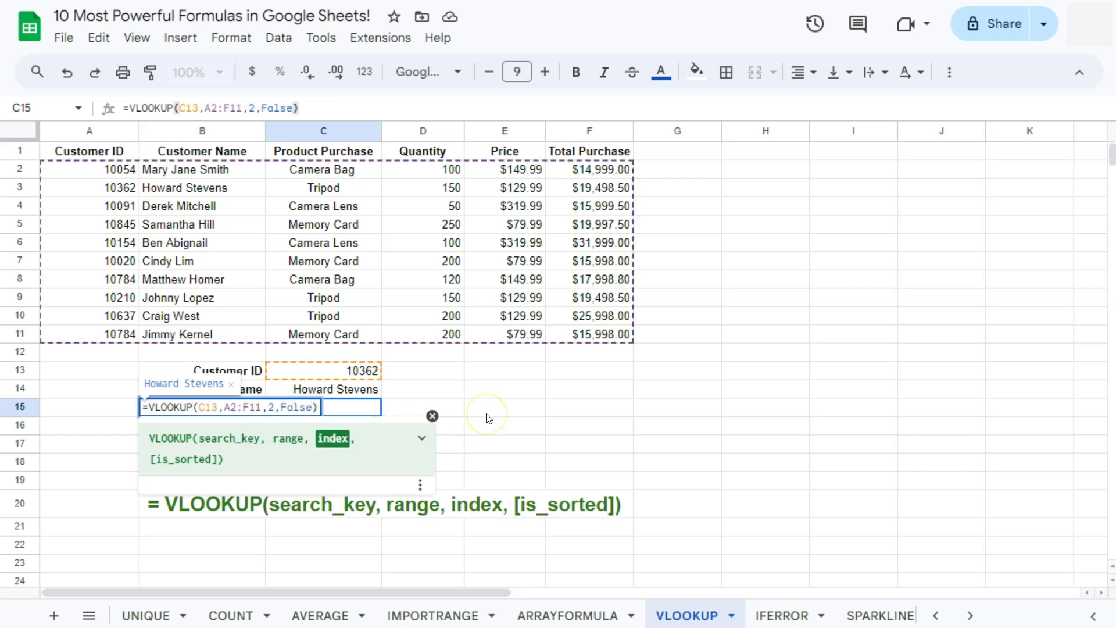
key("BackSpace")
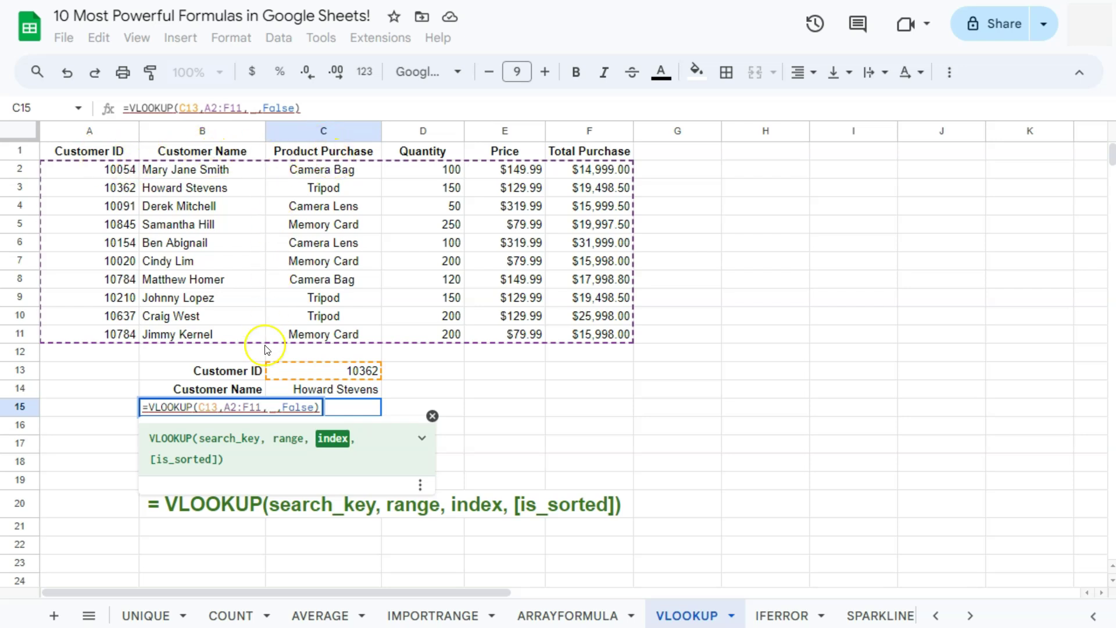
type("3")
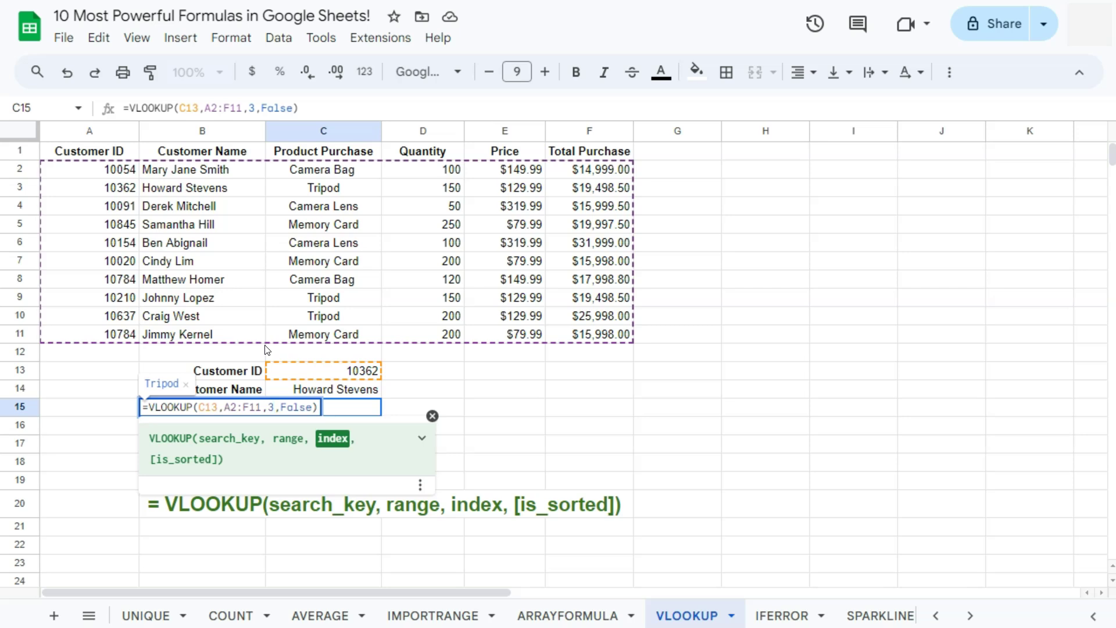
key("Return")
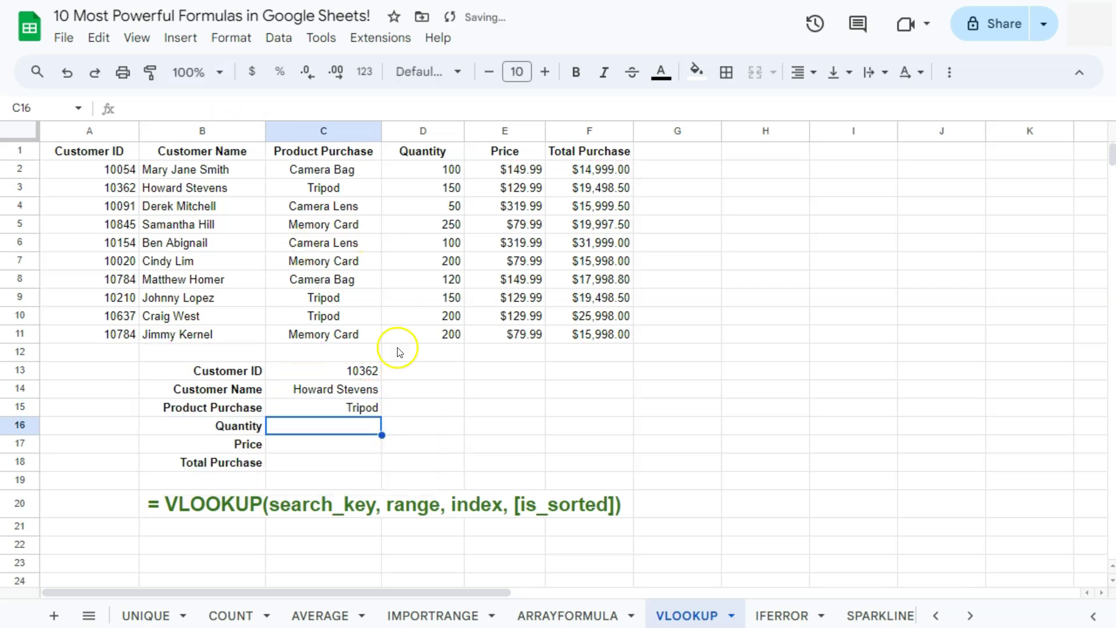
left_click(329, 187)
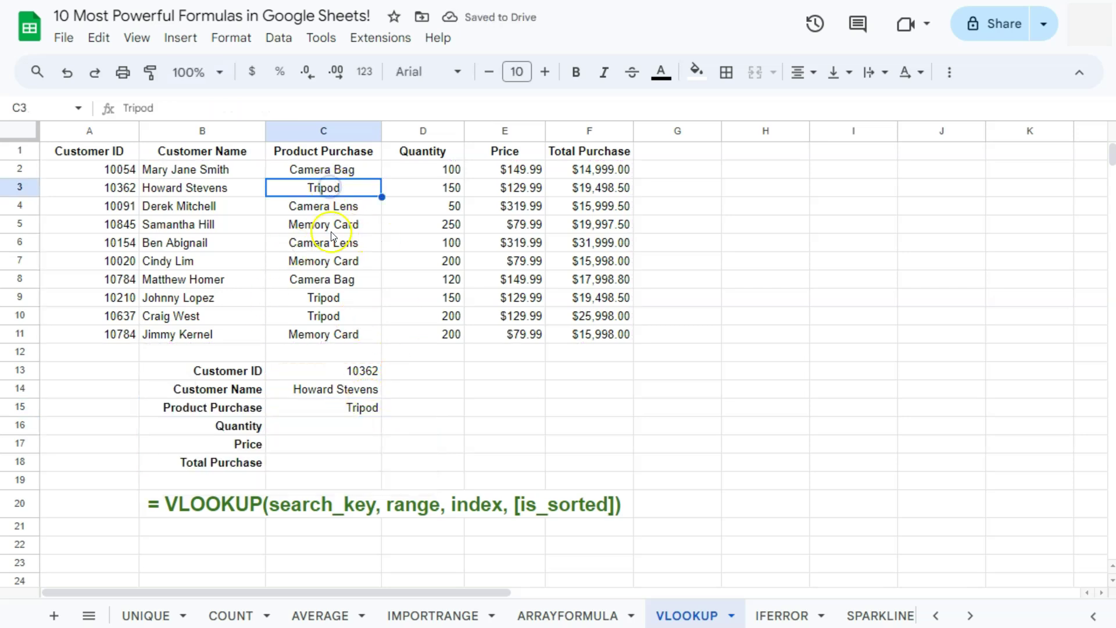
Step: Enter the copied VLOOKUP in the Quantity cell C16 with column index 4
double_click(340, 423)
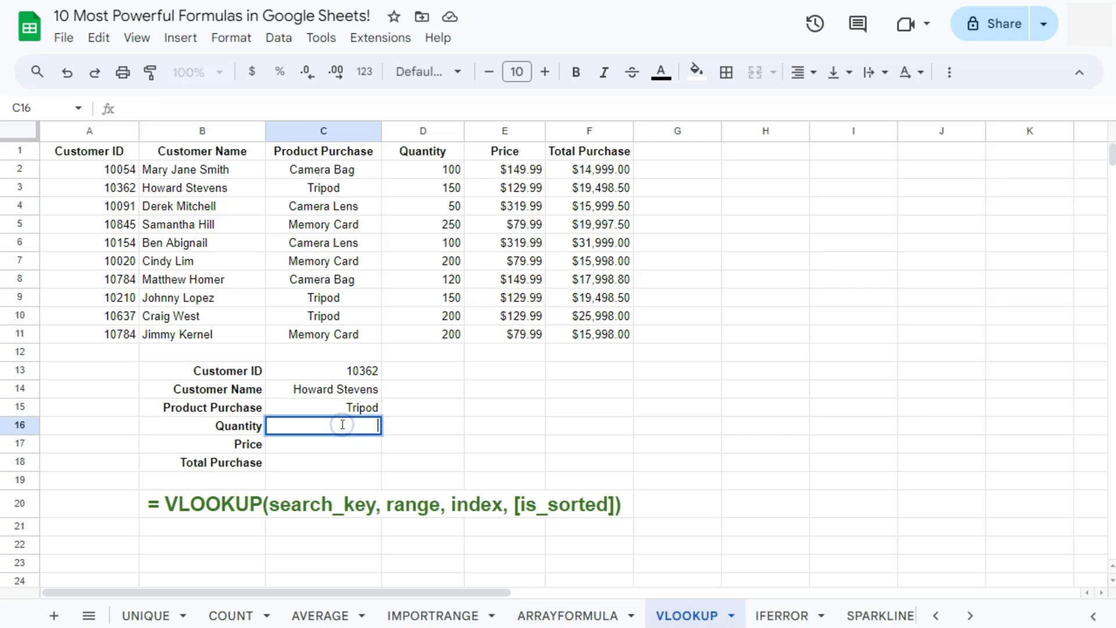
key("ctrl+v")
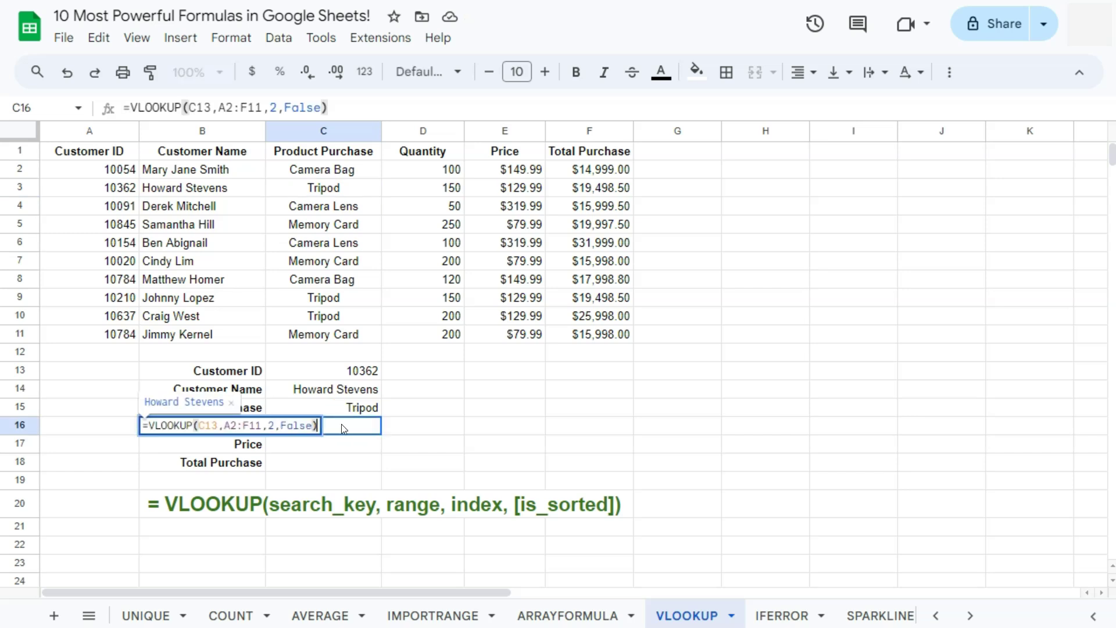
left_click(272, 427)
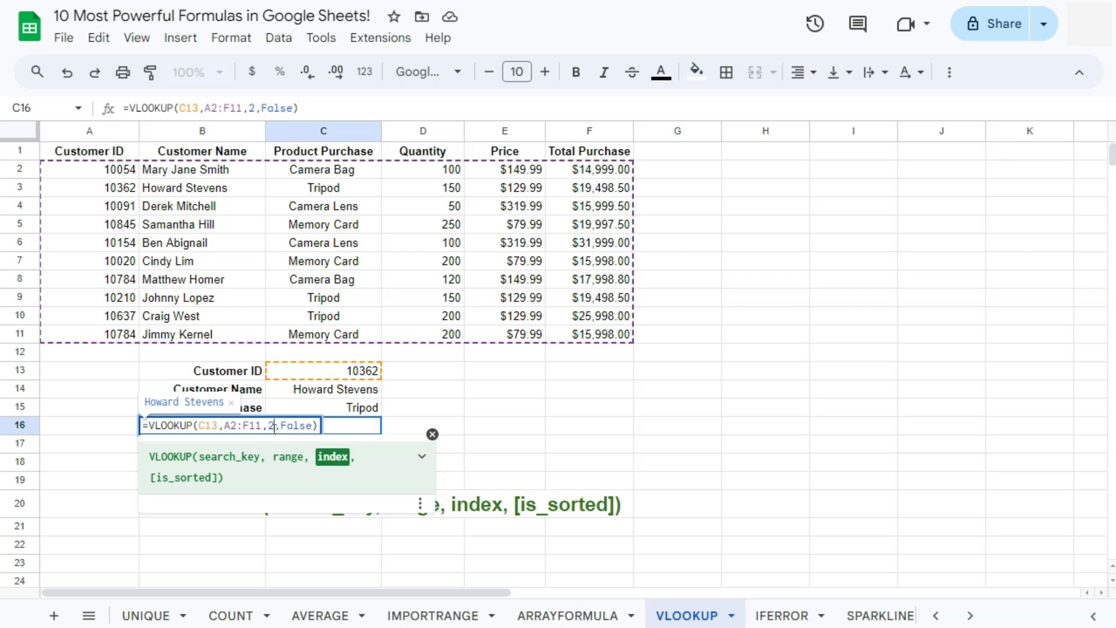
key("BackSpace")
type("4")
key("Return")
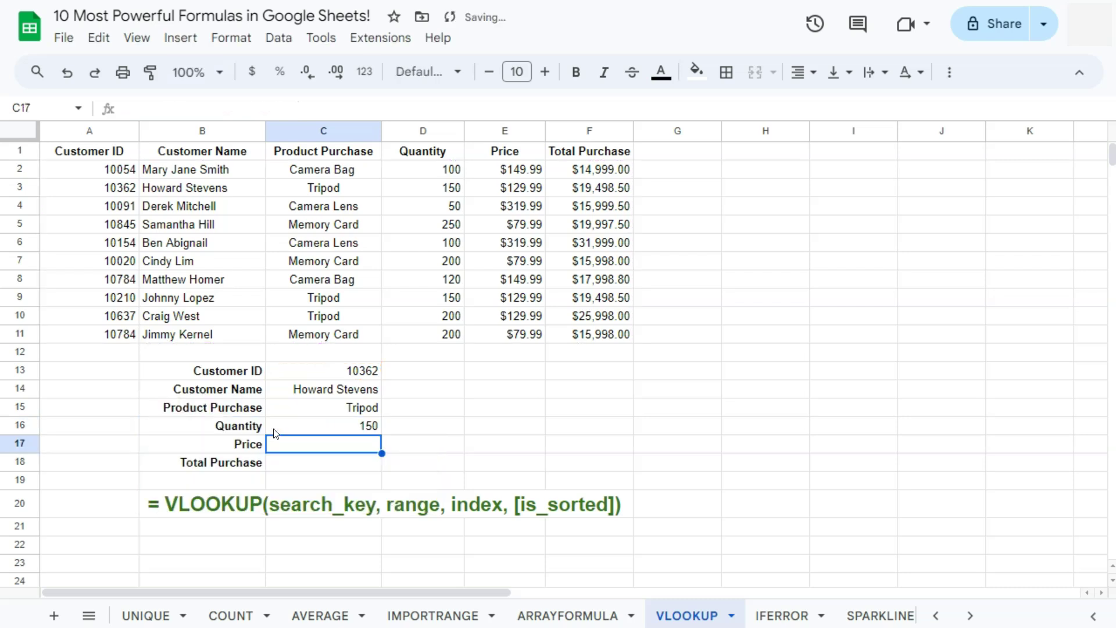
Step: Enter the copied VLOOKUP in the Price cell C17 with column index 5
double_click(302, 446)
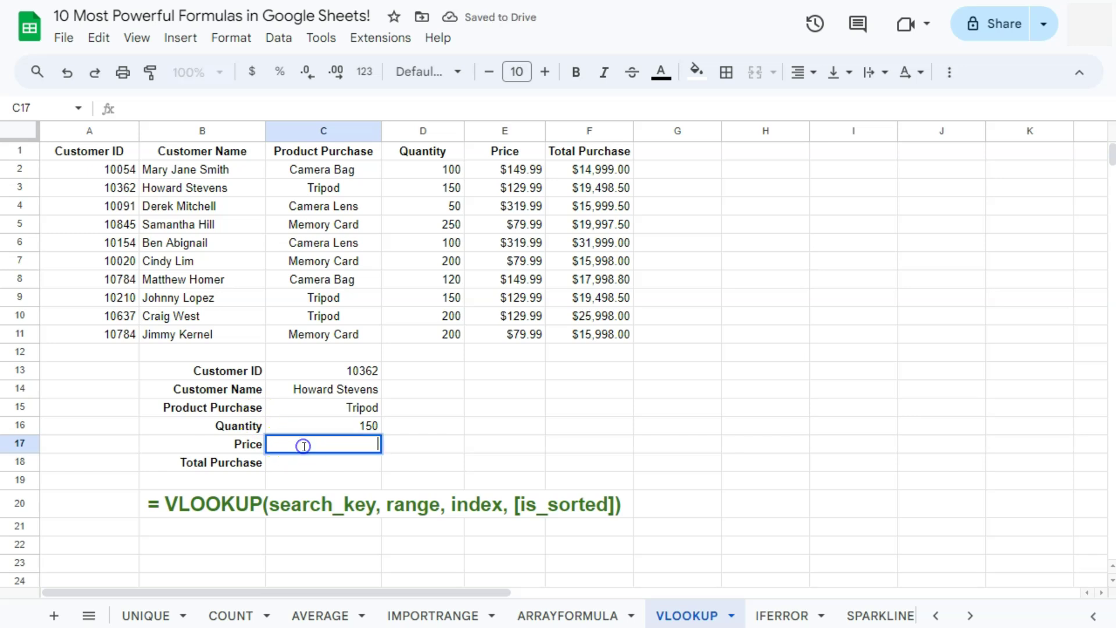
type("=VLOOKUP(C13,A2:F11,2,False)")
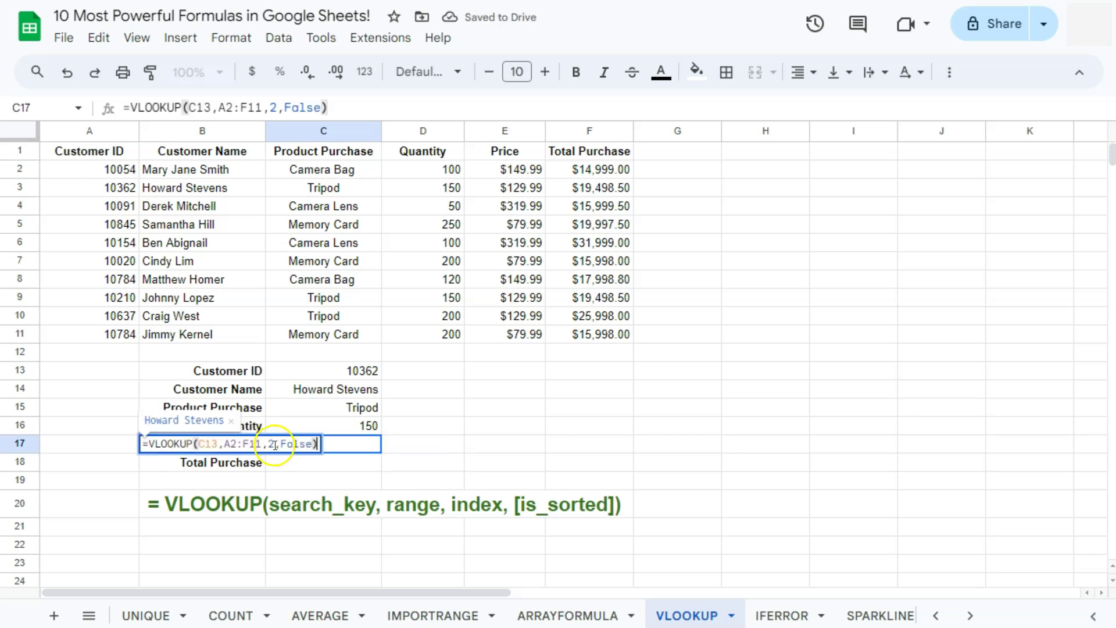
double_click(271, 444)
key("BackSpace")
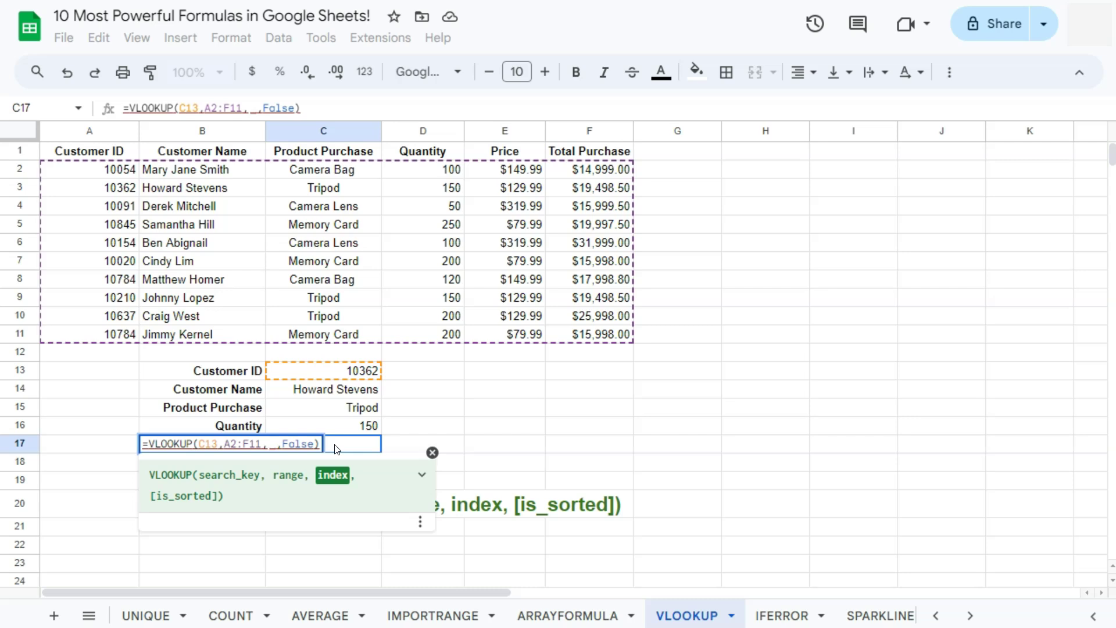
type("5")
key("Return")
Step: Enter the copied VLOOKUP in the Total Purchase cell C18 with column index 6
double_click(329, 461)
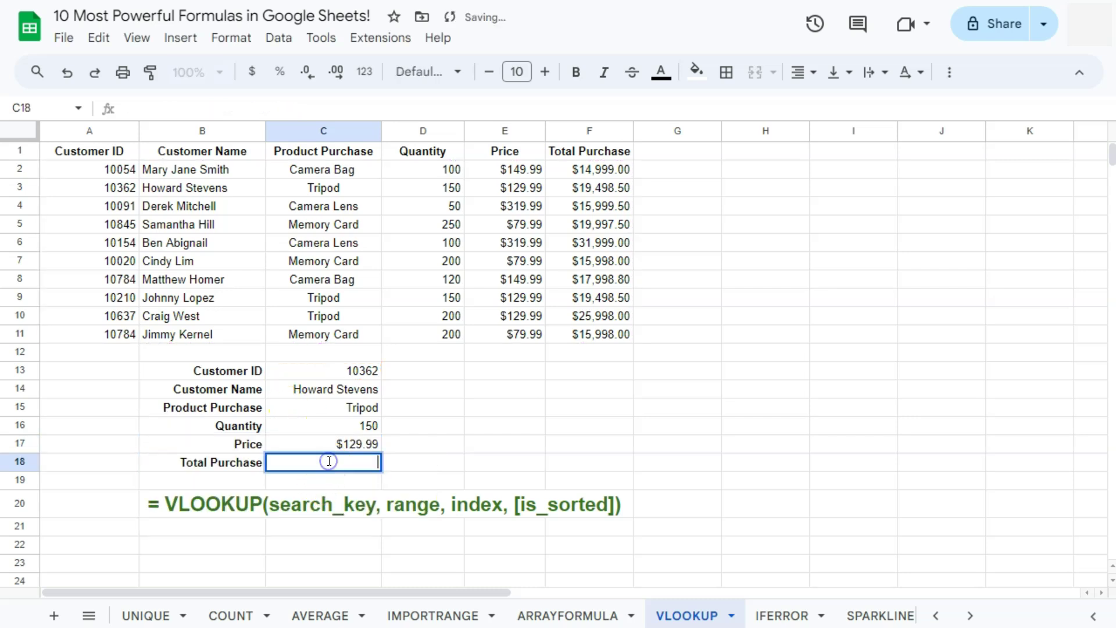
type("=VLOOKUP(C13,A2:F11,2,False)")
double_click(272, 461)
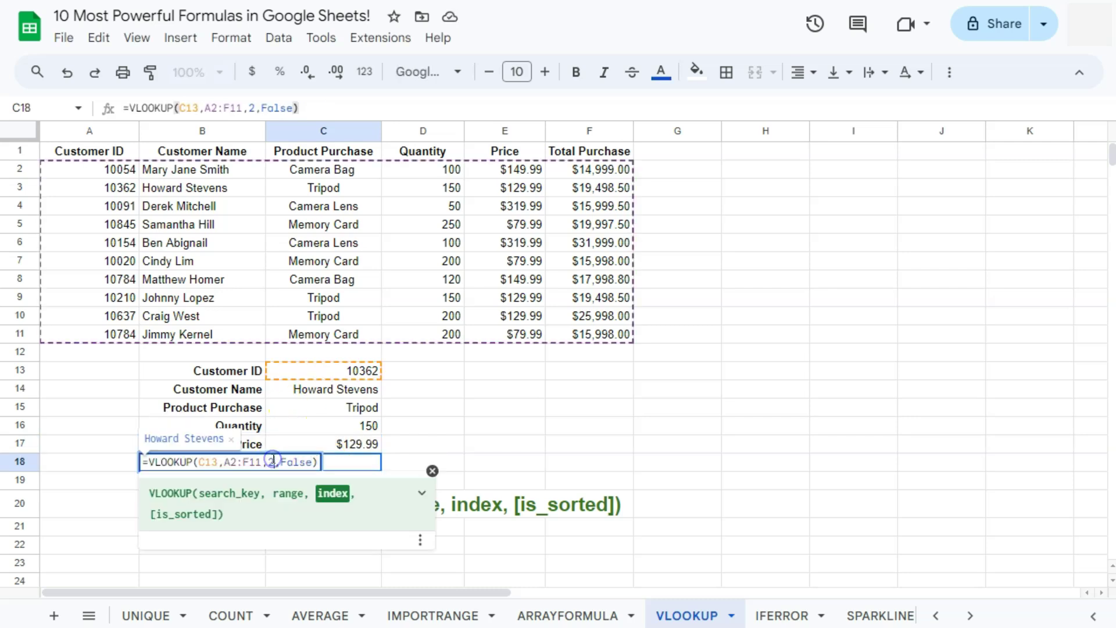
key("BackSpace")
type("6")
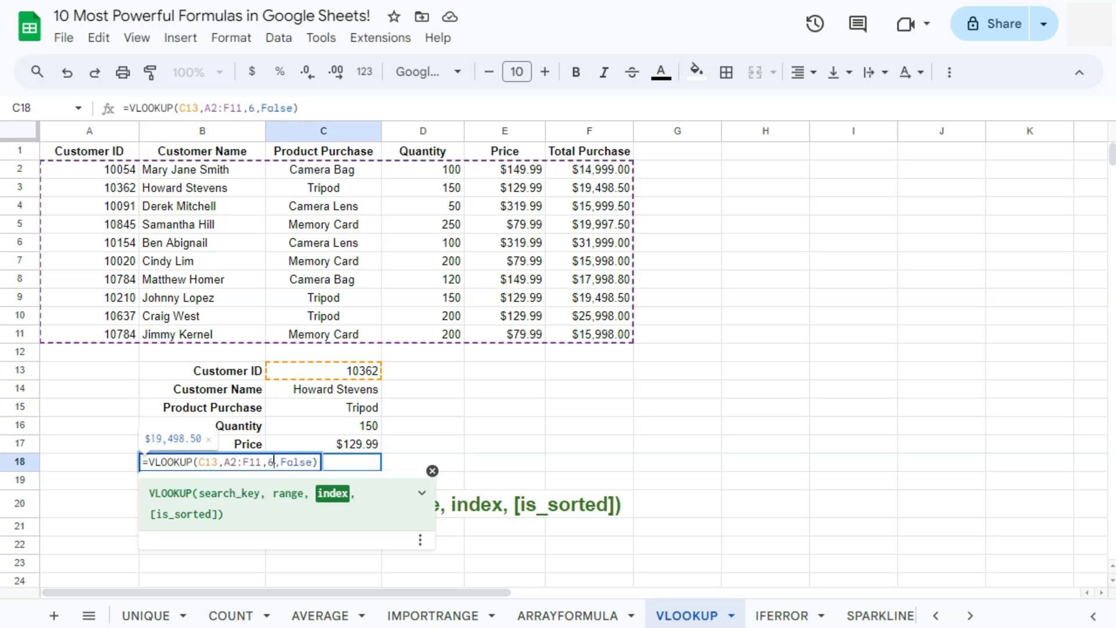
key("Return")
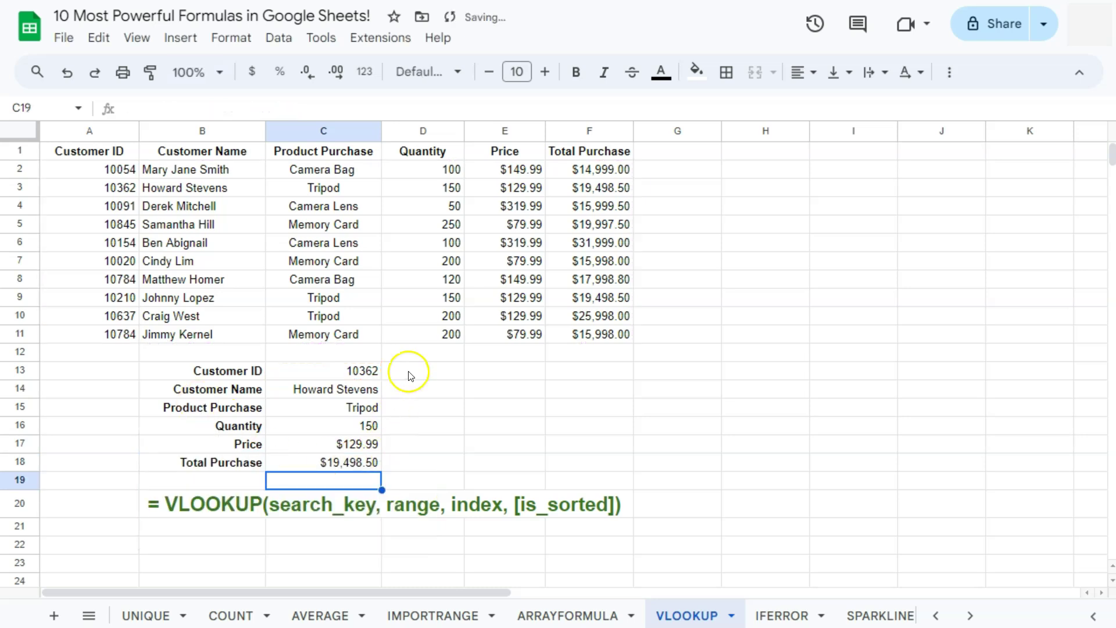
Step: Replace the customer ID in C13 with the one copied from A6 to update the lookup results
left_click(120, 242)
key("ctrl+c")
left_click(352, 370)
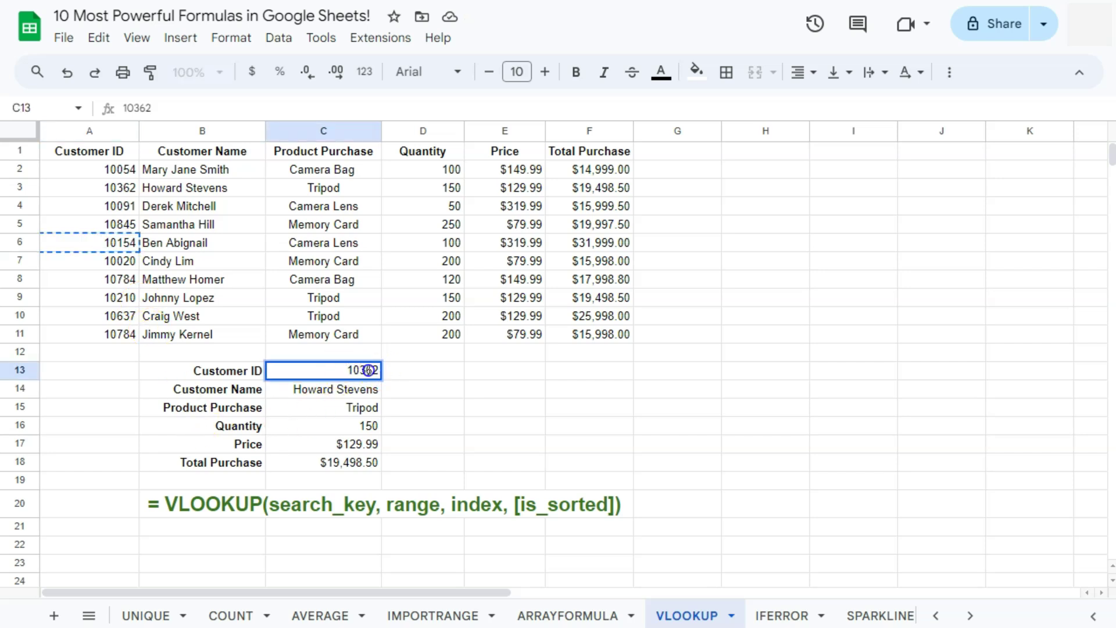
key("ctrl+v")
key("Down")
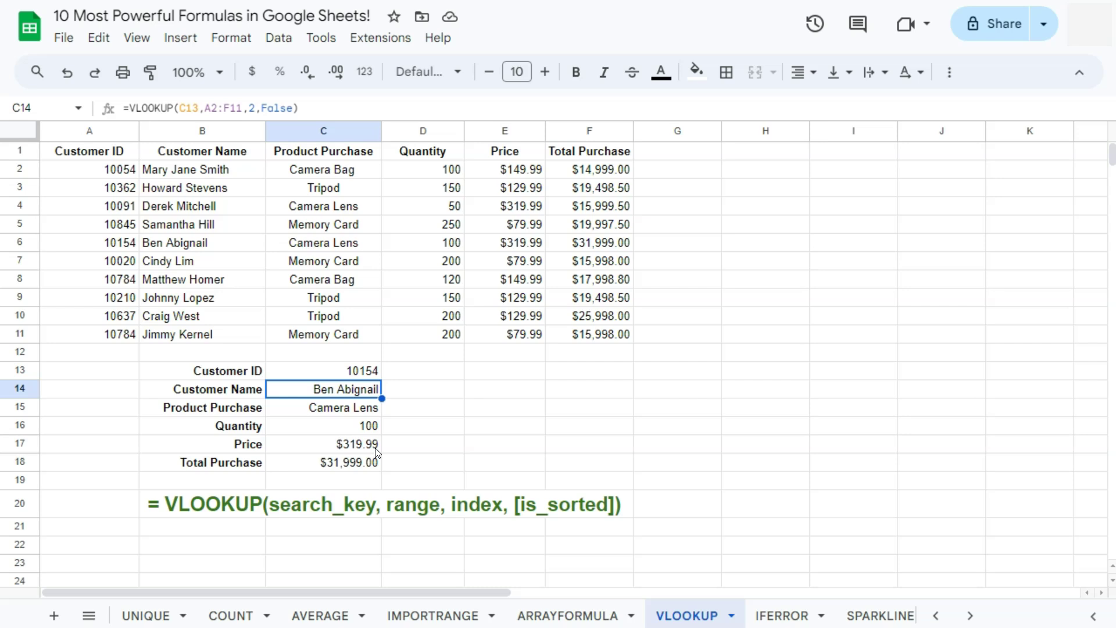
Step: Open the IFERROR sheet and clear the customer ID from C13
key("ctrl+Page_Down")
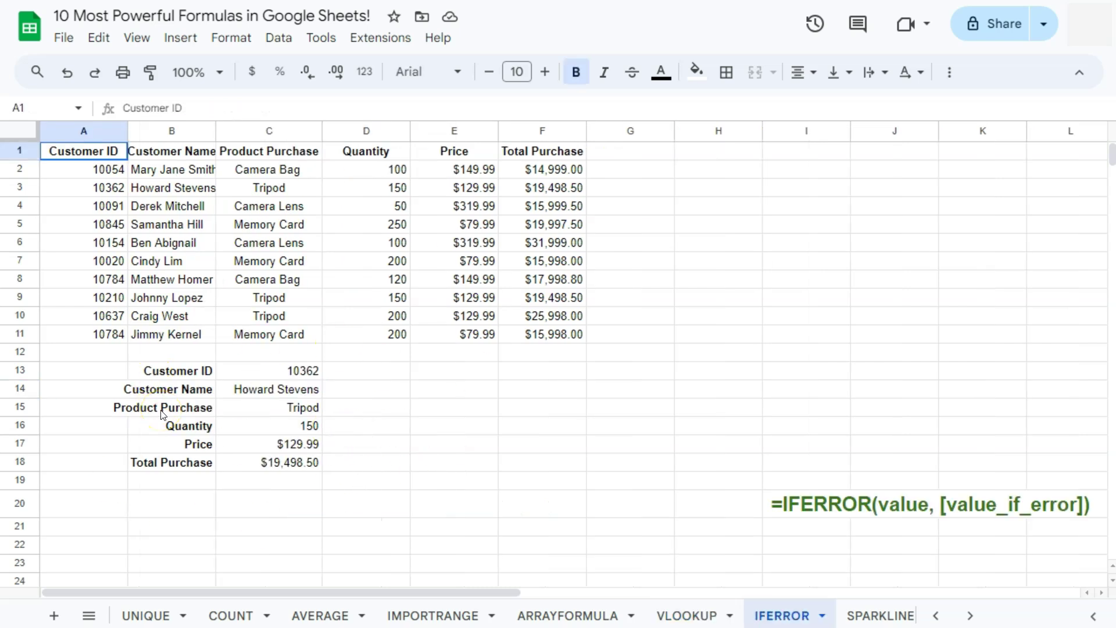
left_click(291, 373)
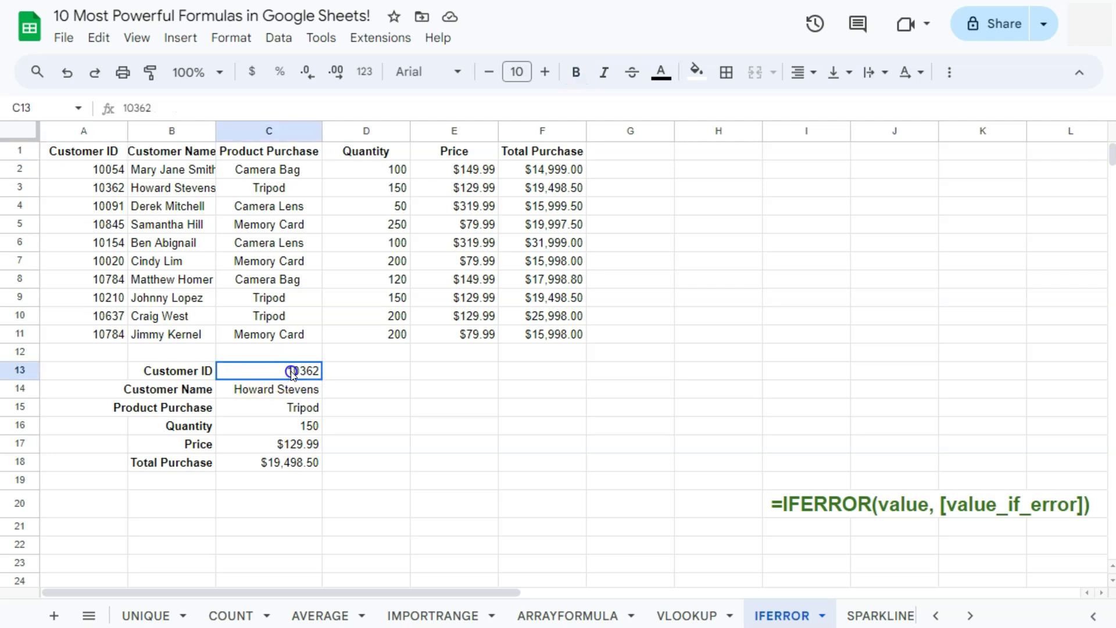
double_click(314, 370)
double_click(314, 370)
key("BackSpace")
left_click(345, 435)
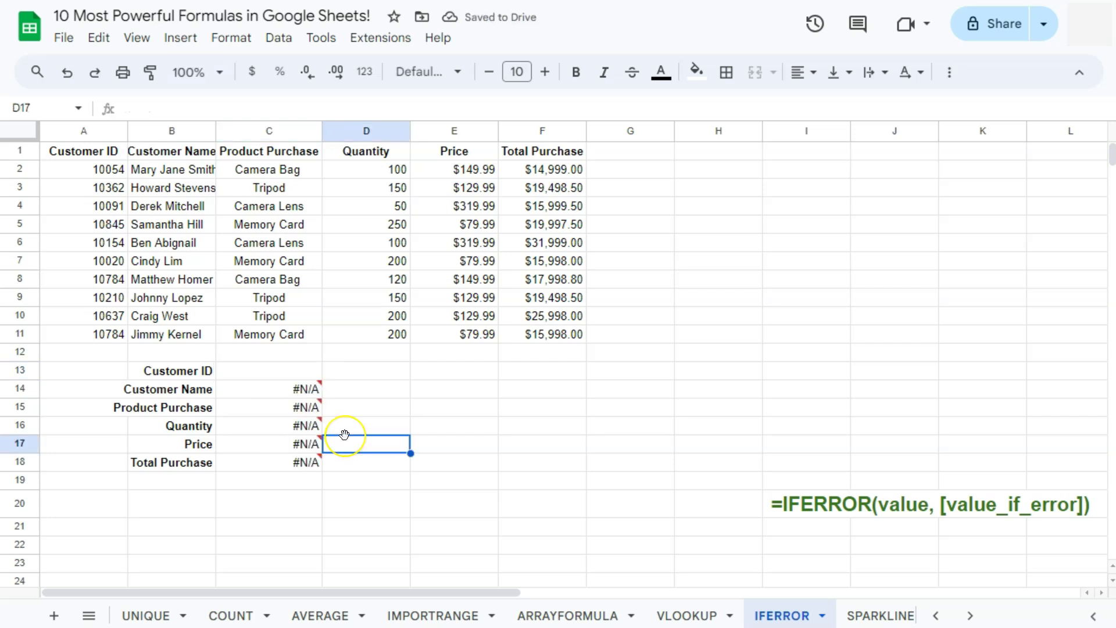
Step: Examine the VLOOKUP errors in C14 to C18 below the empty Customer ID cell C13
left_click_drag(269, 391, 279, 463)
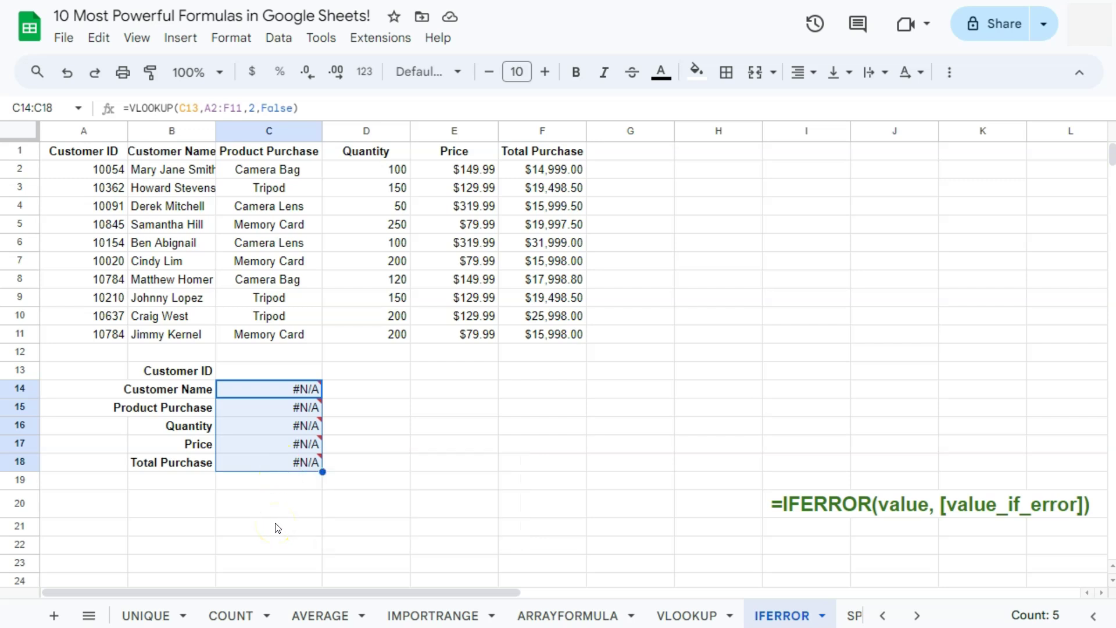
left_click(273, 371)
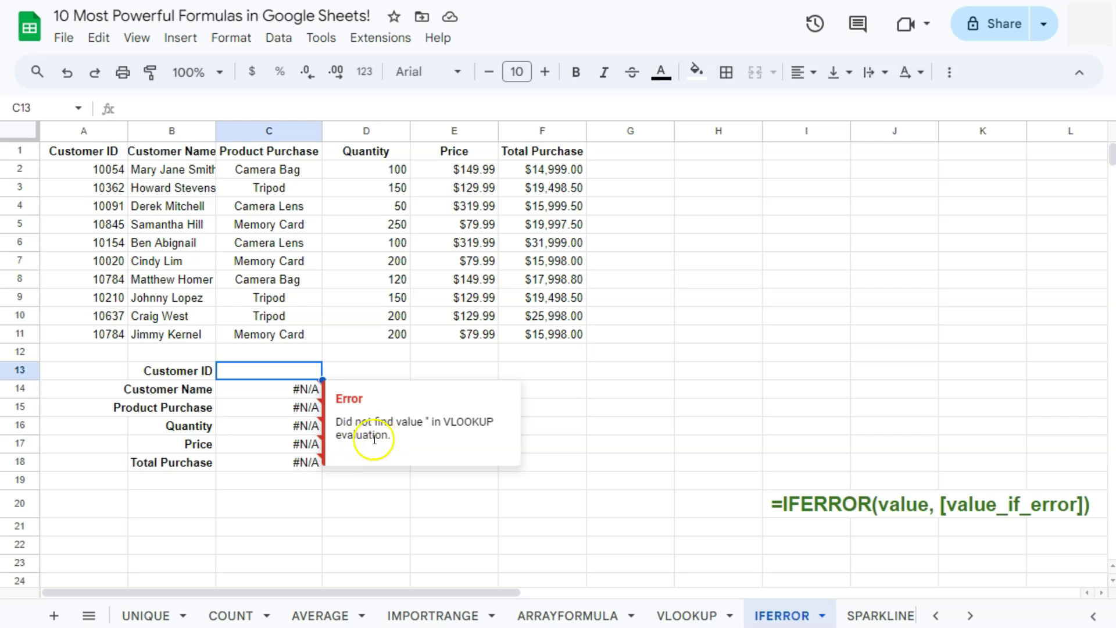
left_click(255, 370)
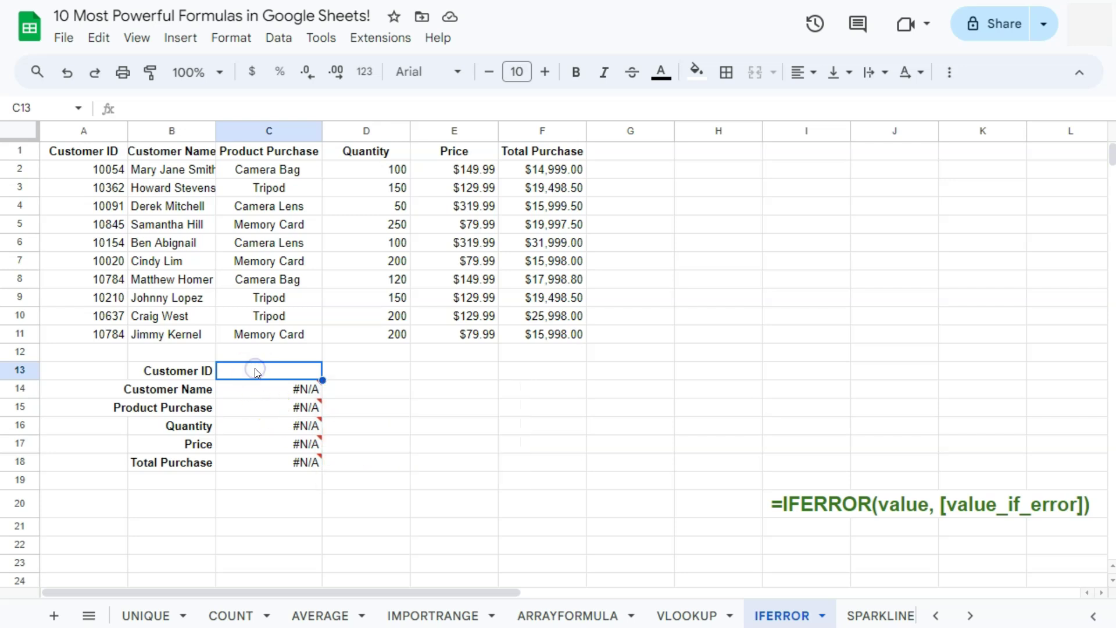
mouse_move(262, 394)
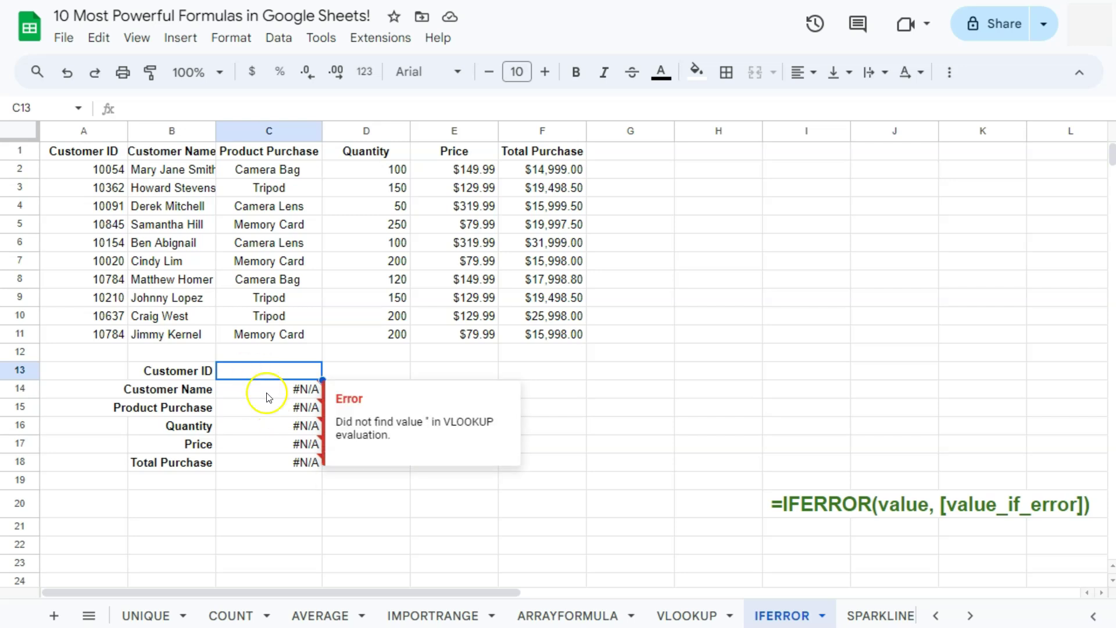
left_click_drag(268, 394, 277, 461)
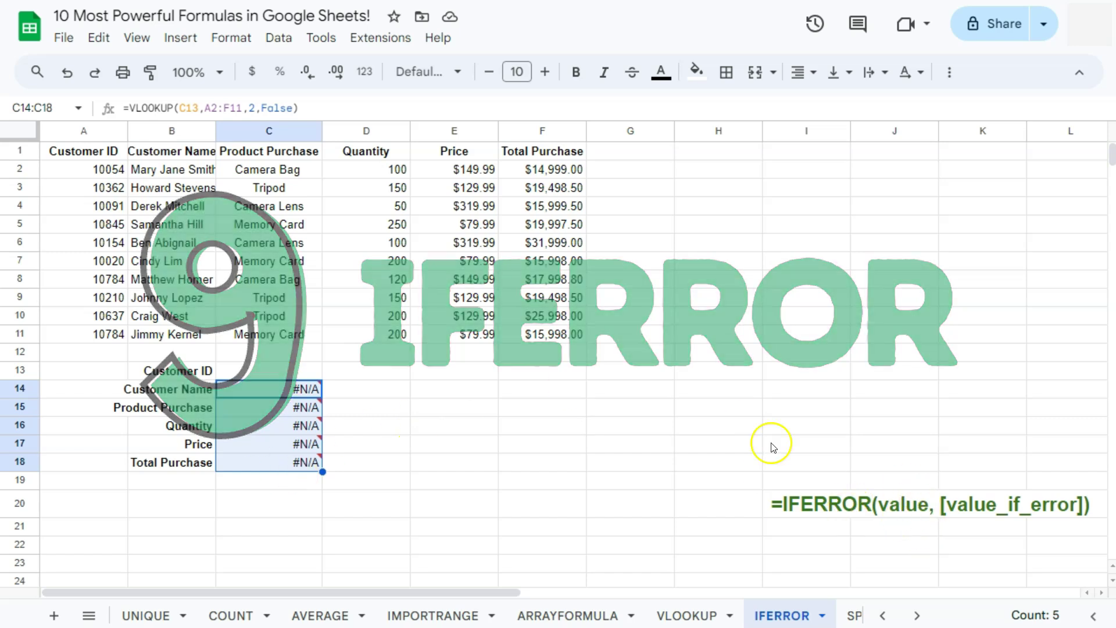
Step: Wrap the Customer Name VLOOKUP in C14 in IFERROR with " " as the error value, and review the resulting formula
double_click(274, 387)
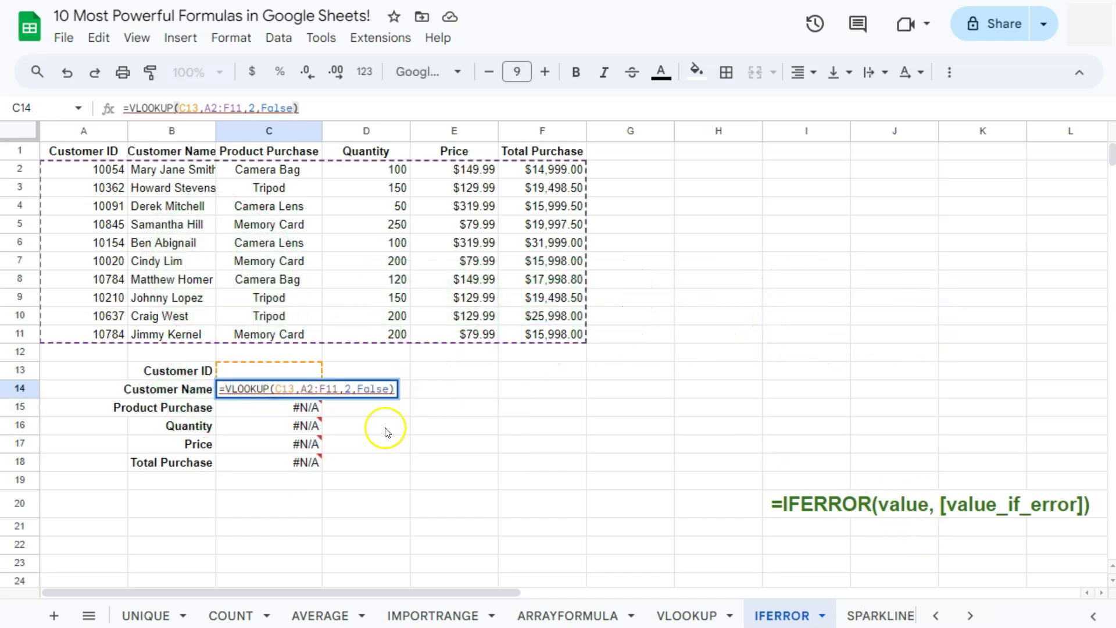
left_click(224, 389)
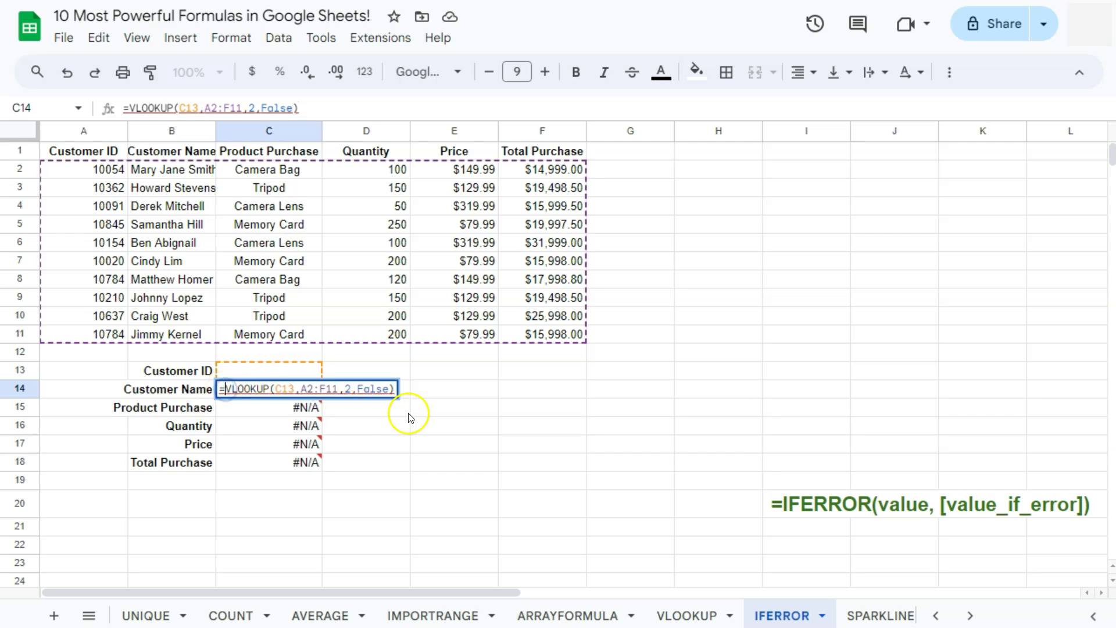
type("IFERROR")
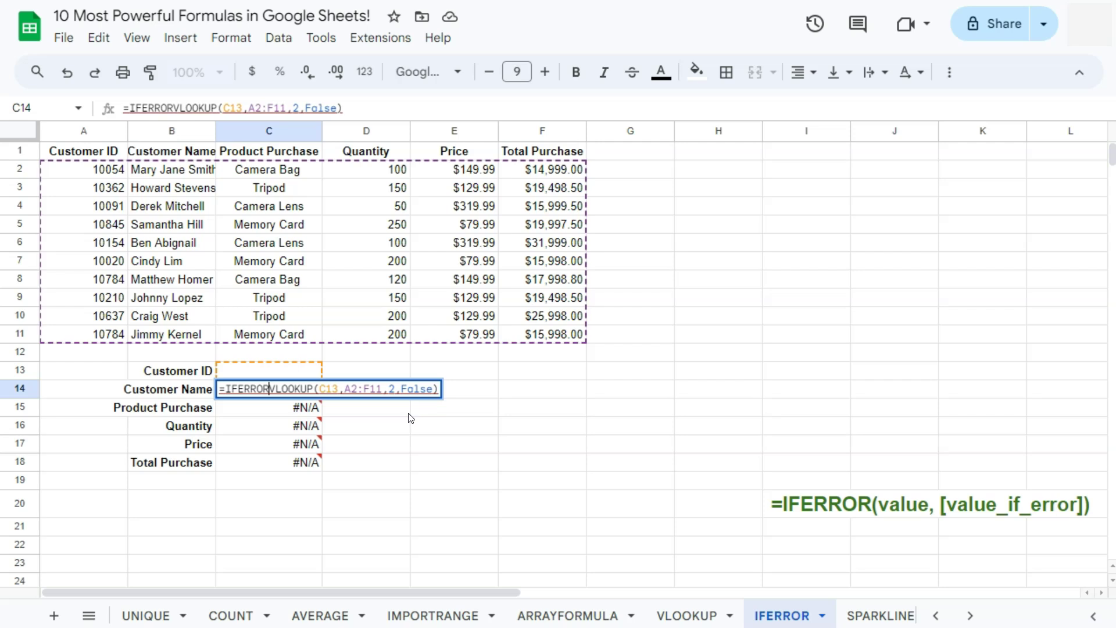
type("(")
left_click(423, 407)
key("End")
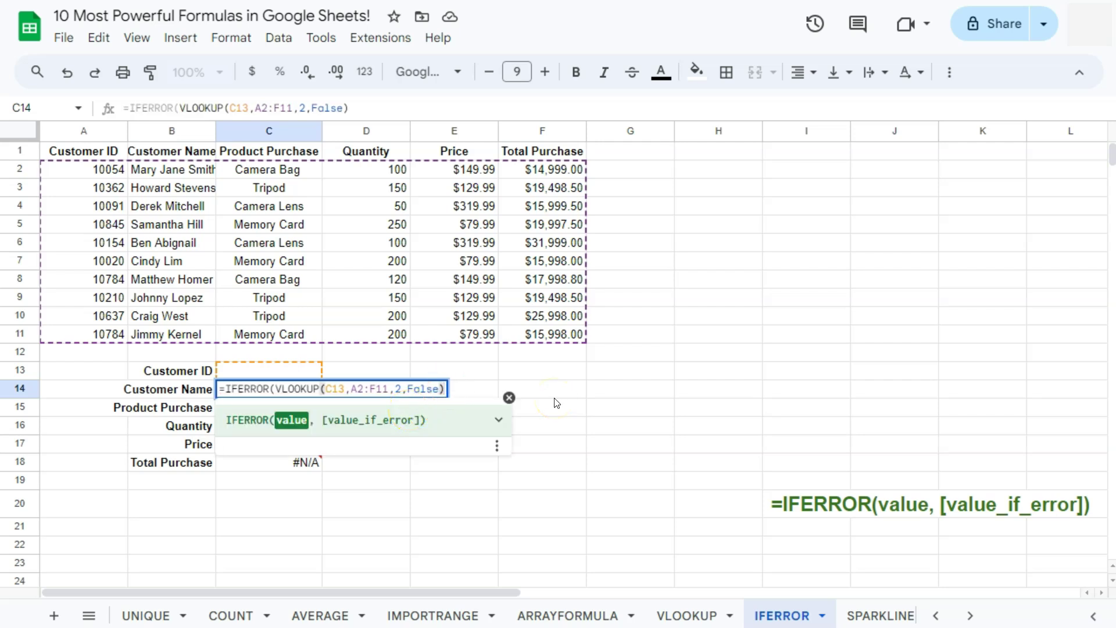
type(",")
left_click(432, 484)
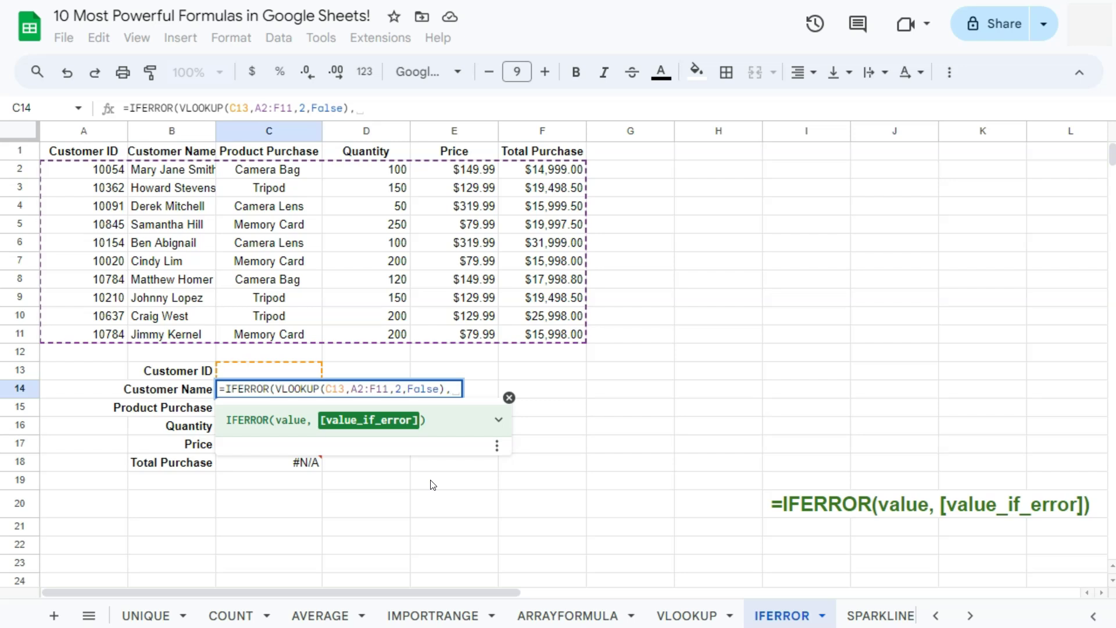
type("\" \"")
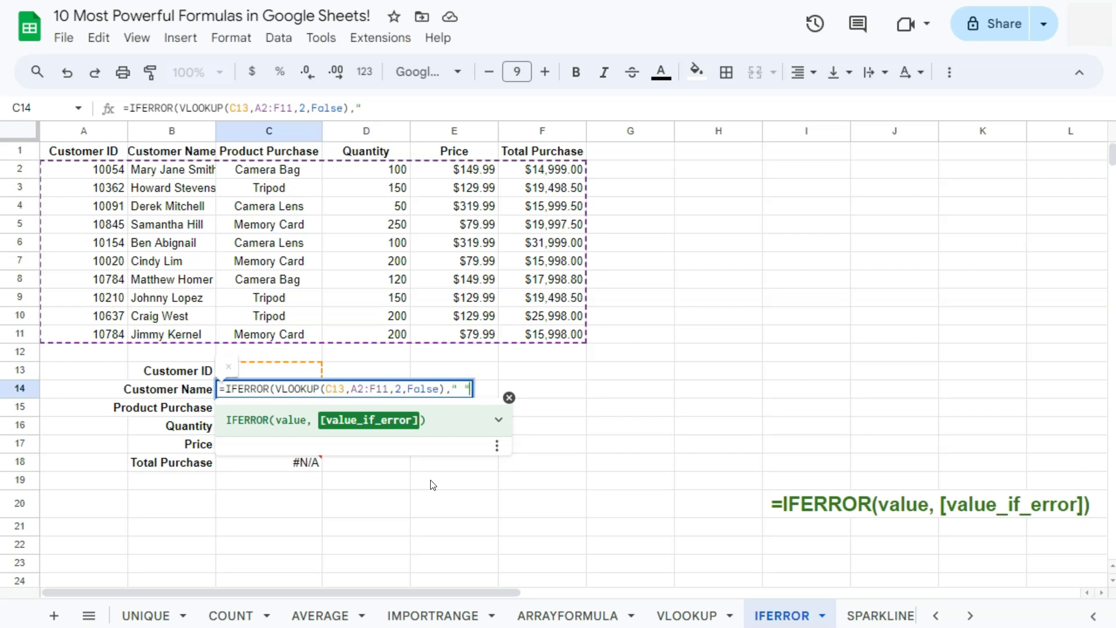
key("Return")
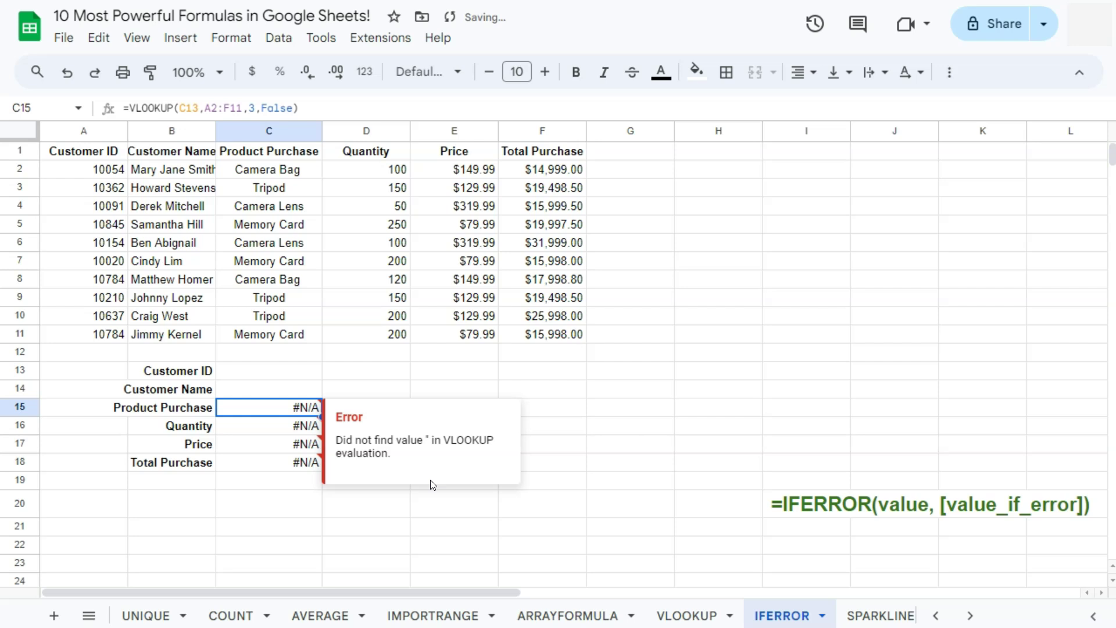
double_click(285, 388)
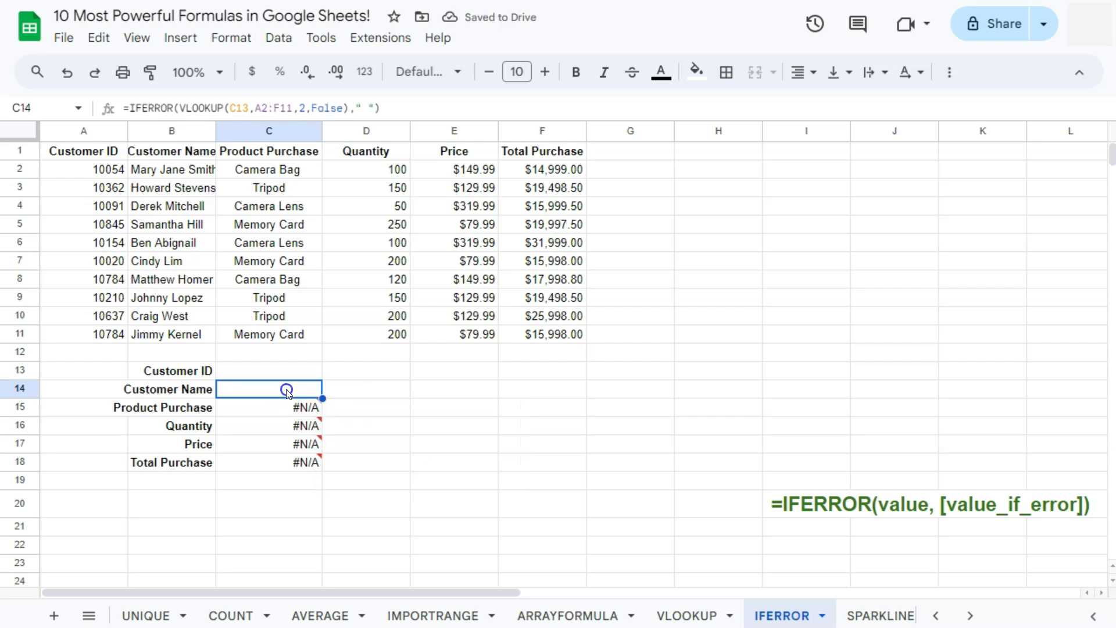
left_click(459, 388)
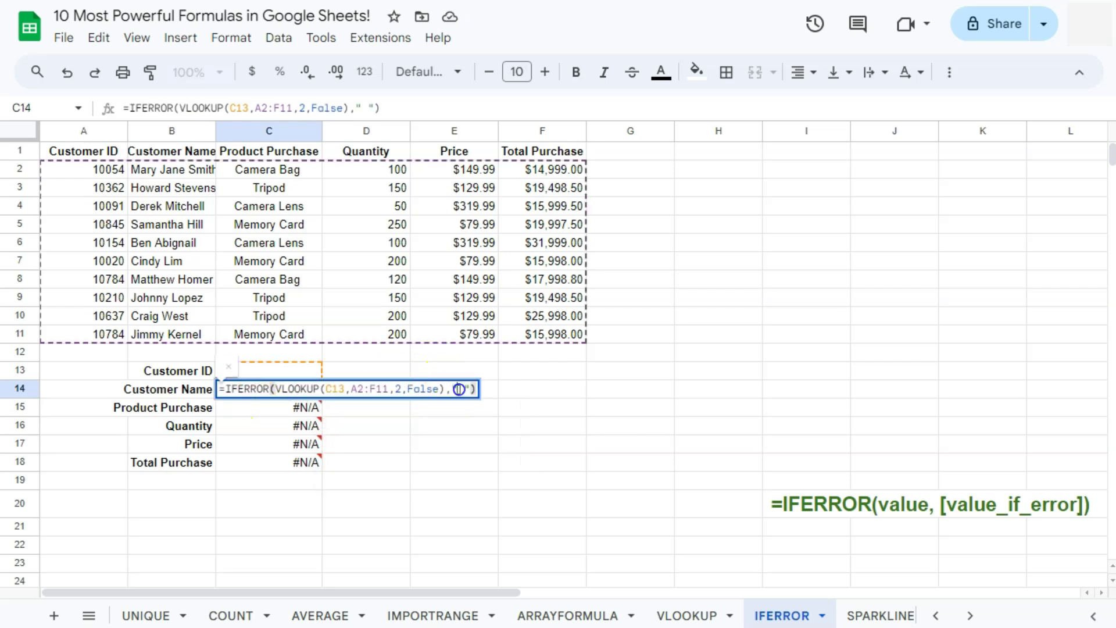
left_click(446, 481)
double_click(301, 388)
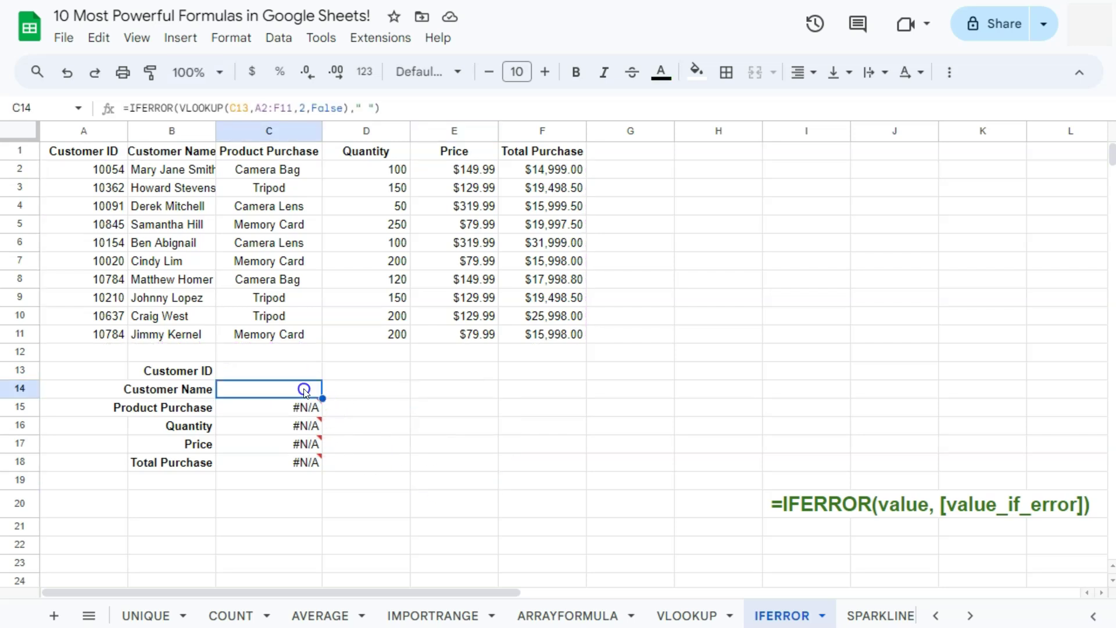
Step: Wrap the Product Purchase VLOOKUP in C15 in IFERROR with " " as the error value
mouse_move(303, 412)
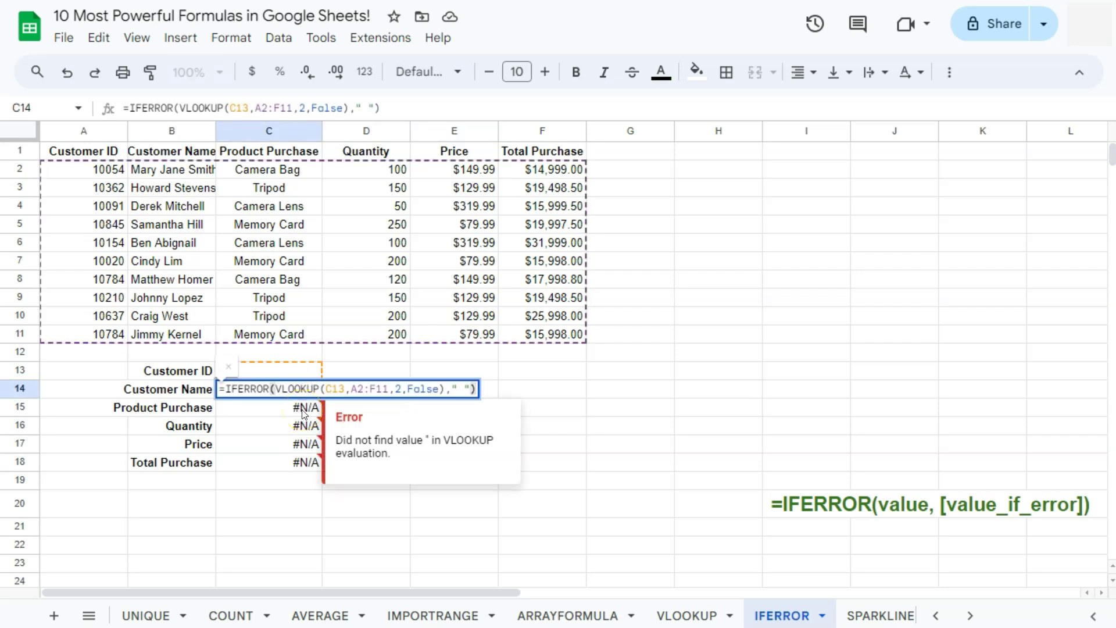
double_click(301, 412)
left_click(228, 406)
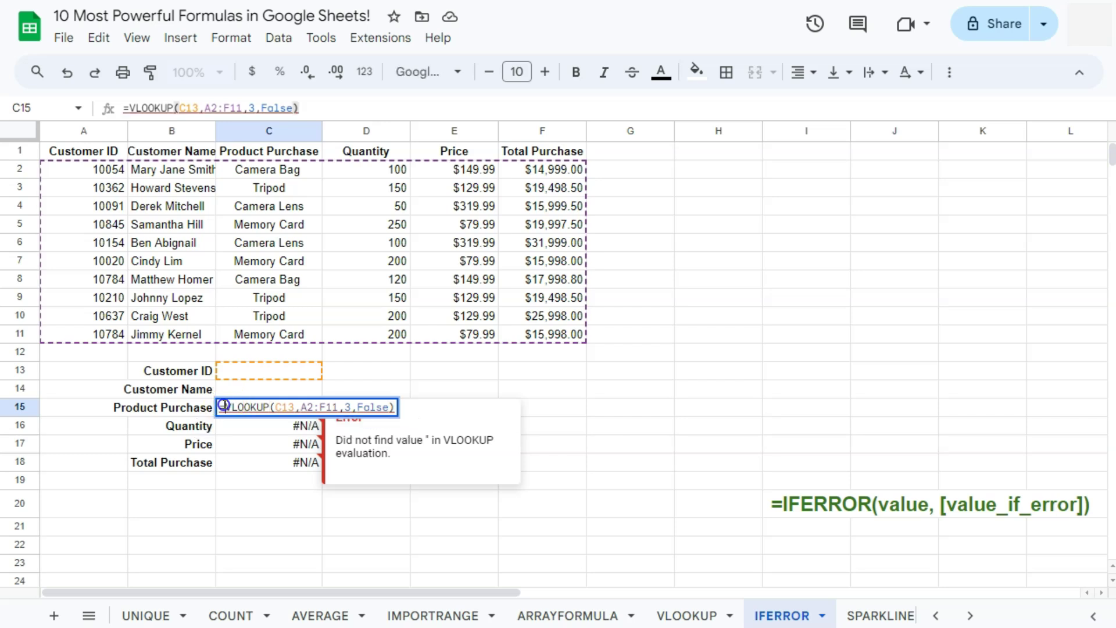
type("Ifer")
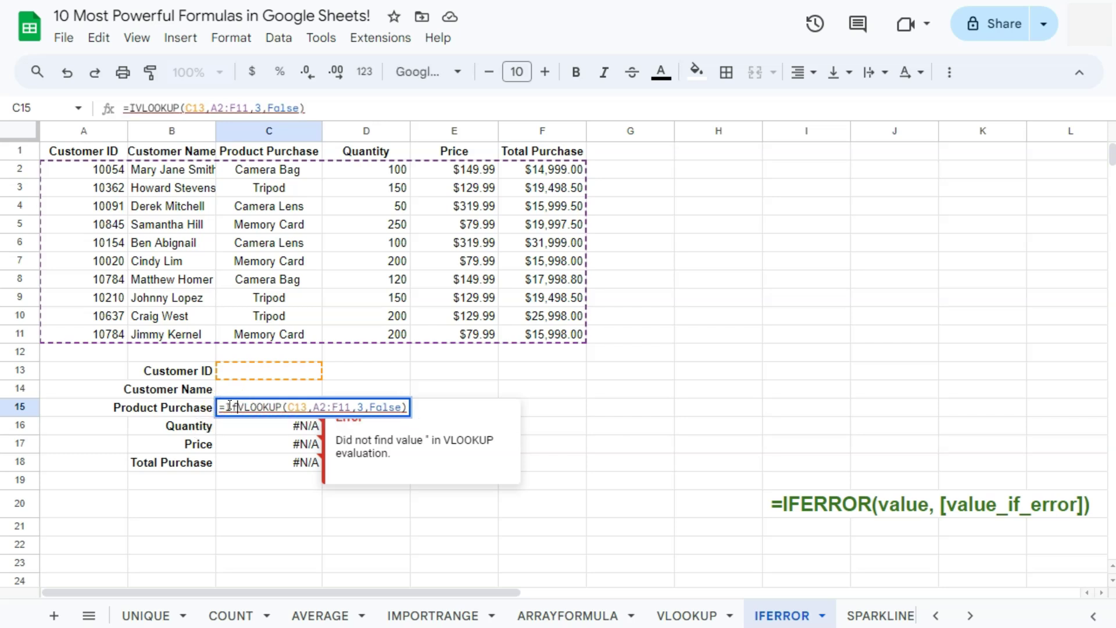
type("ror(")
left_click(445, 408)
type(",")
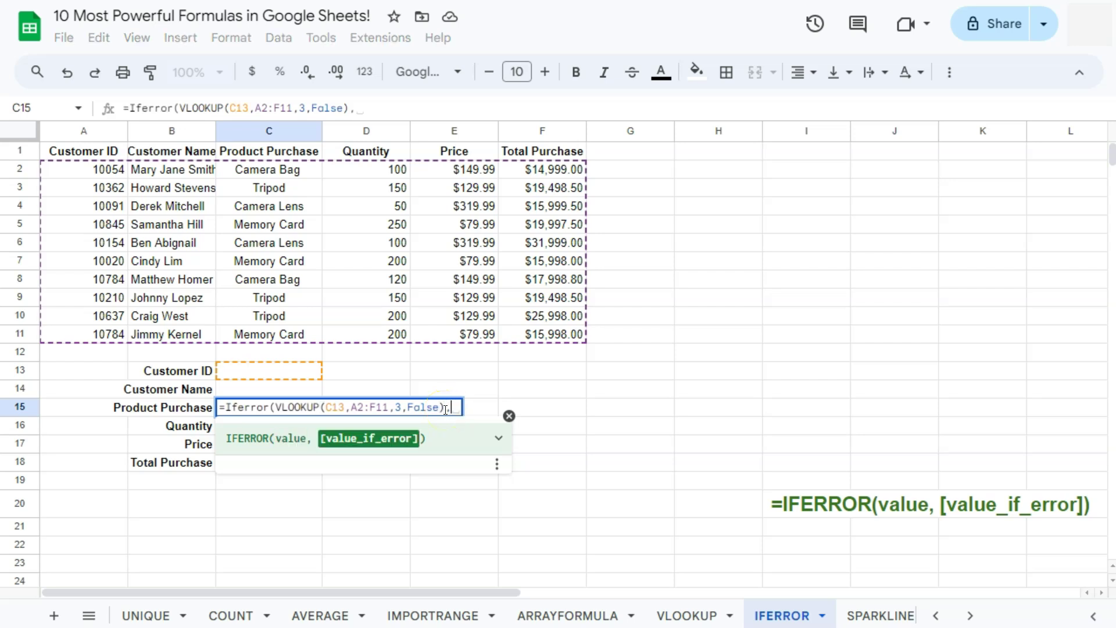
type("\" \"")
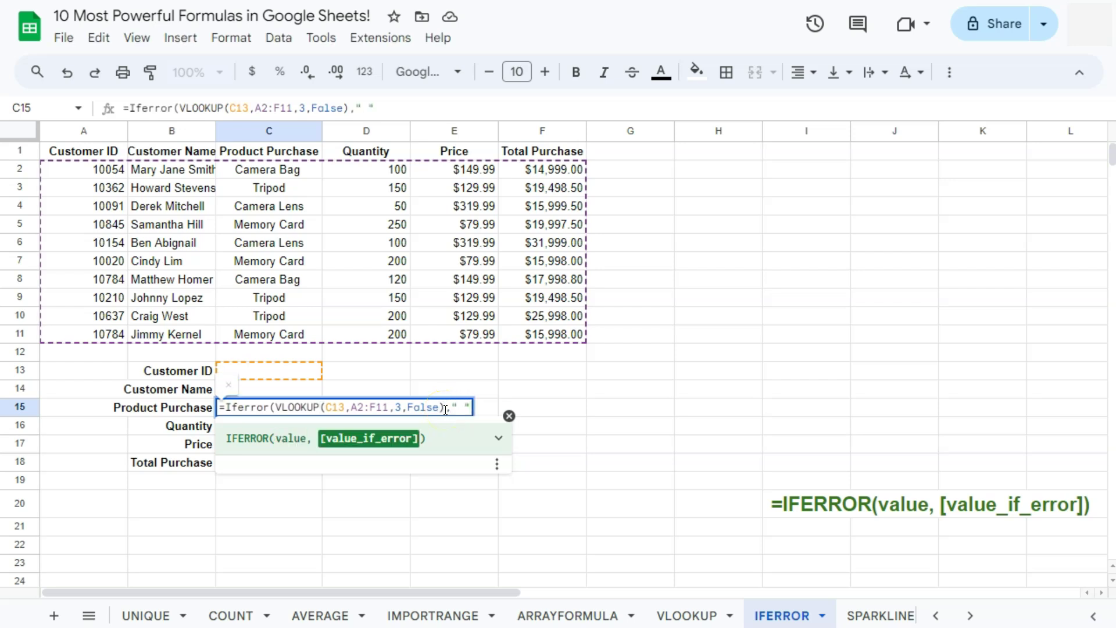
type(")")
key("Return")
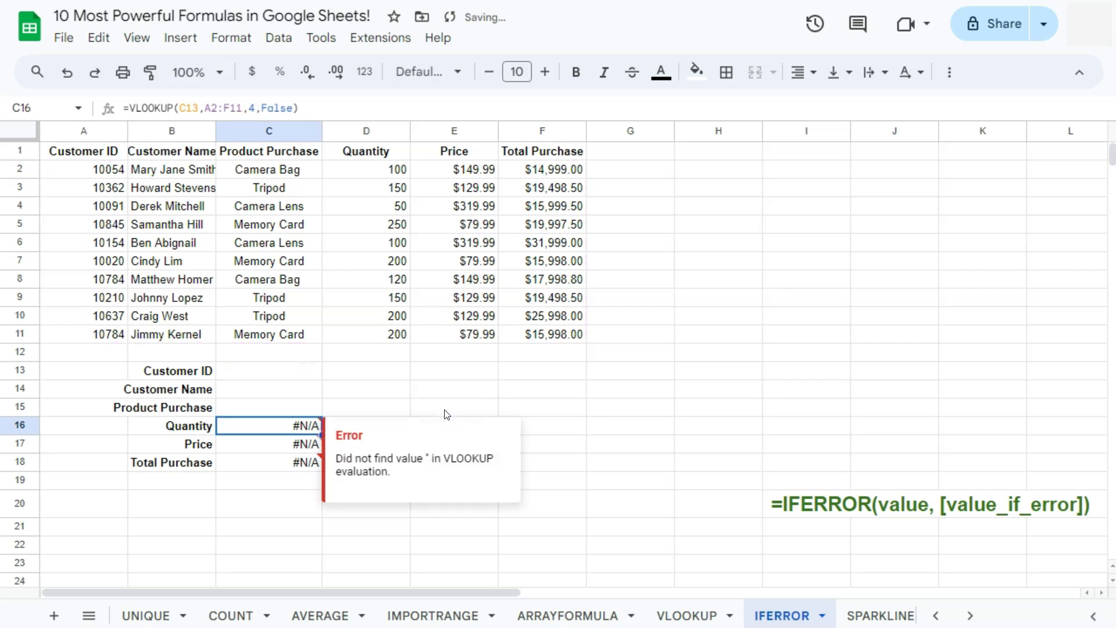
Step: Wrap the Quantity, Price and Total Purchase VLOOKUPs in C16, C17 and C18 in IFERROR with a blank error value
left_click(270, 427)
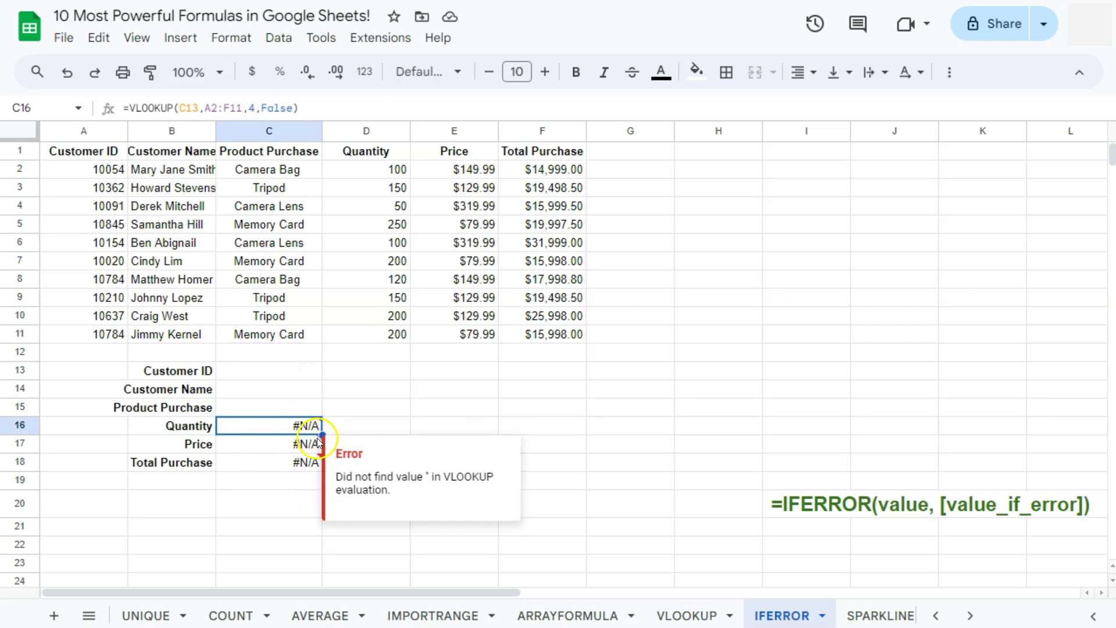
double_click(226, 424)
type("IFERROR(")
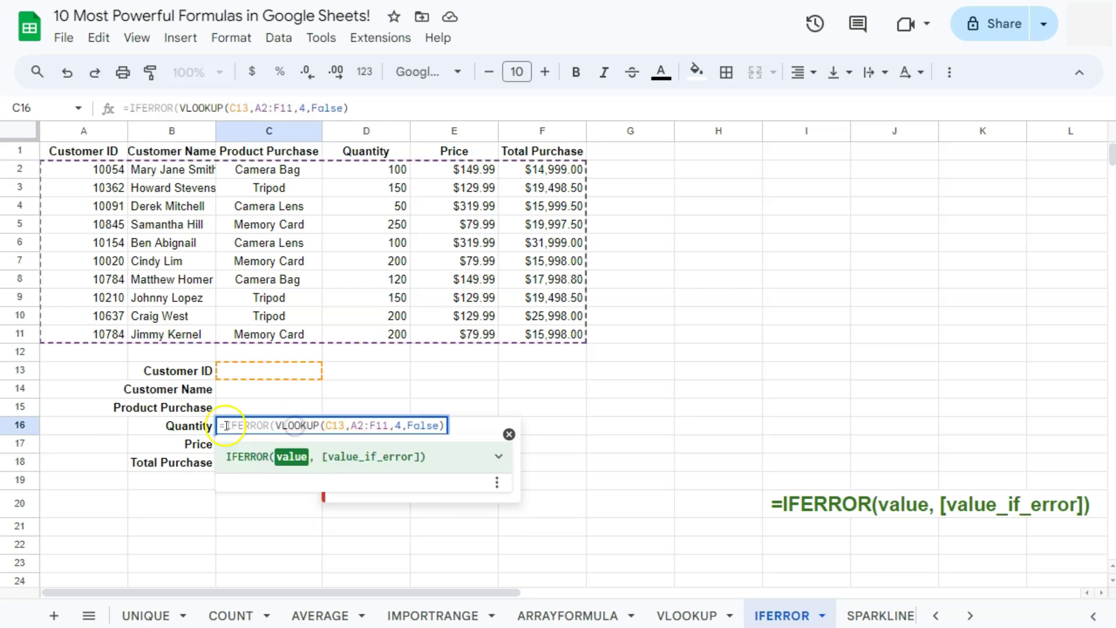
type(",\"")
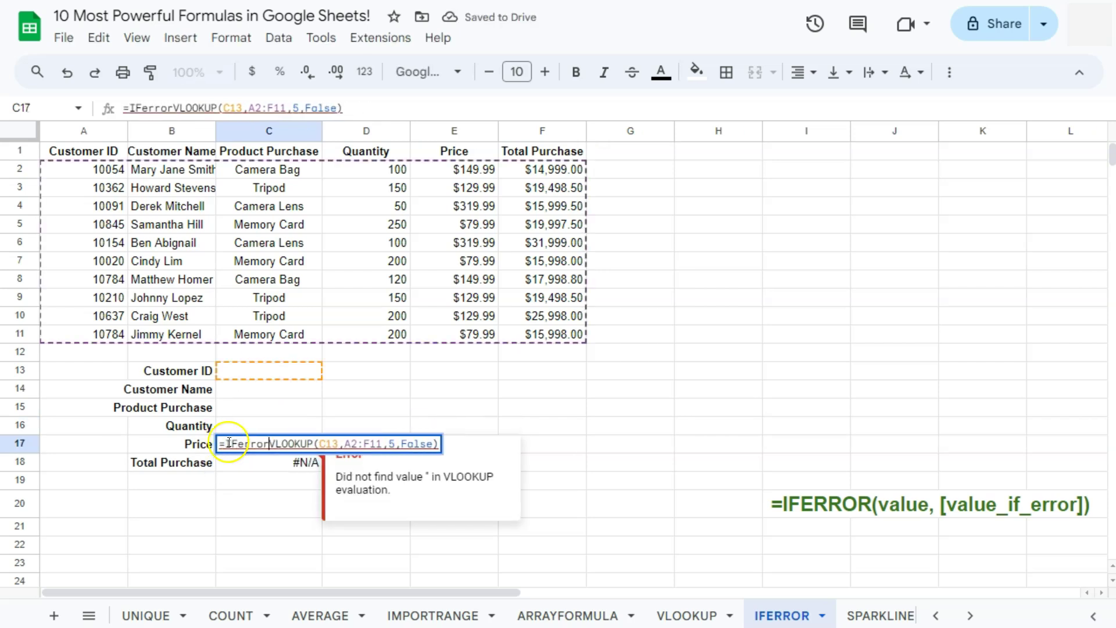
type(",\"")
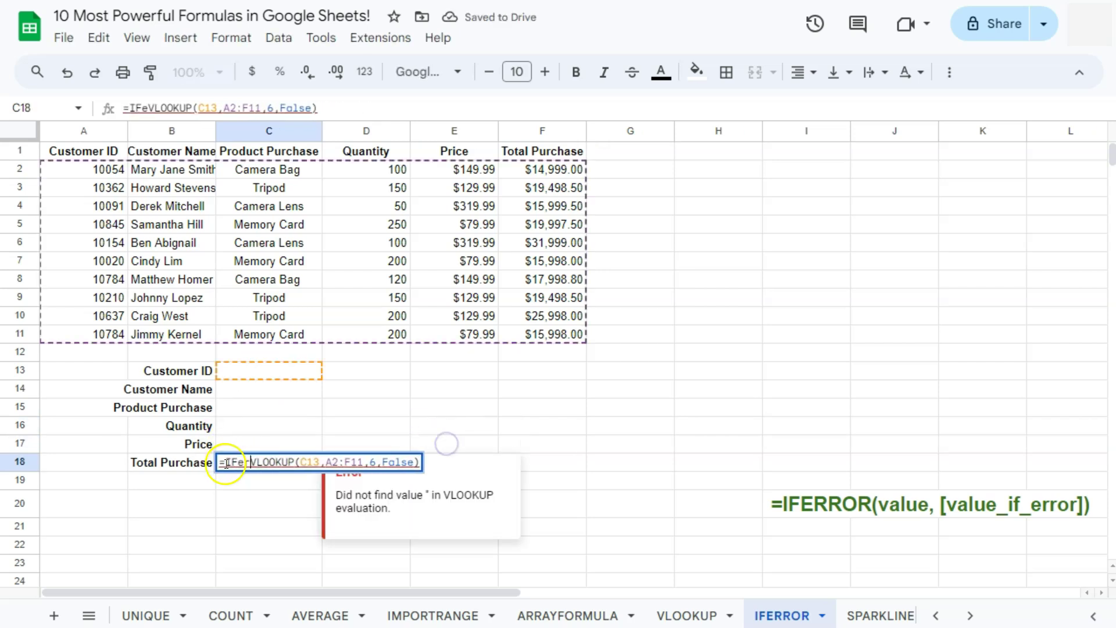
double_click(226, 462)
type("IFERROR(,\"\"")
key("Return")
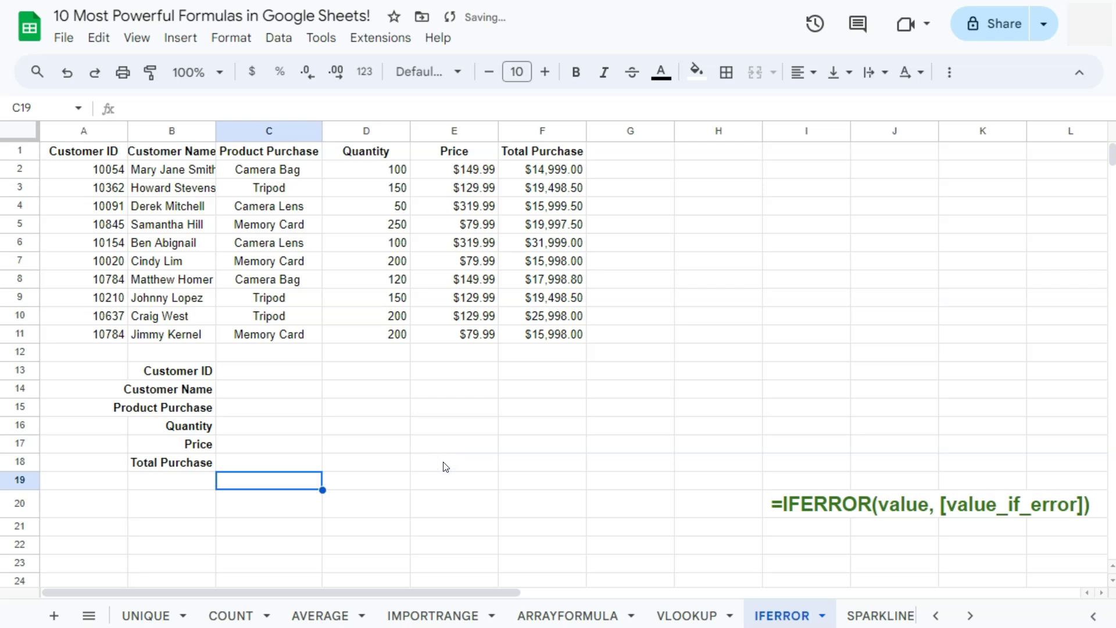
key("Return")
Step: Check the blank results in C14:C18 and copy the customer ID from A6 into C13 to test the lookups
left_click(283, 388)
left_click_drag(284, 388, 282, 463)
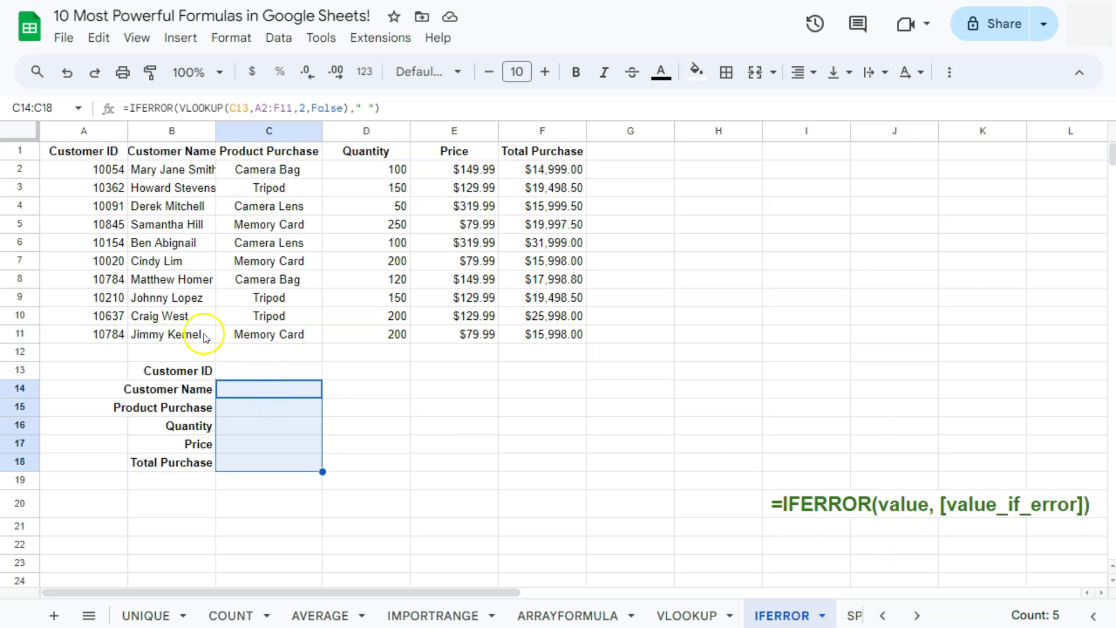
left_click(102, 244)
key("ctrl+c")
left_click(238, 369)
key("ctrl+v")
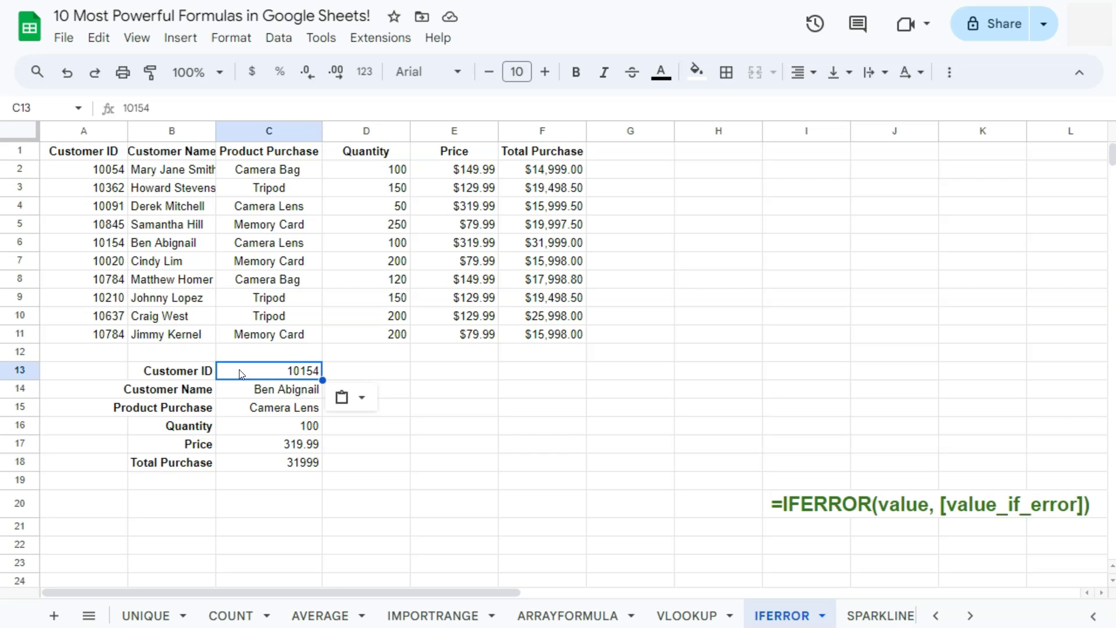
Step: Open the SPARKLINE sheet and highlight the empty Trend and Column cells and the Progress Bar cells D9:D12
left_click(838, 615)
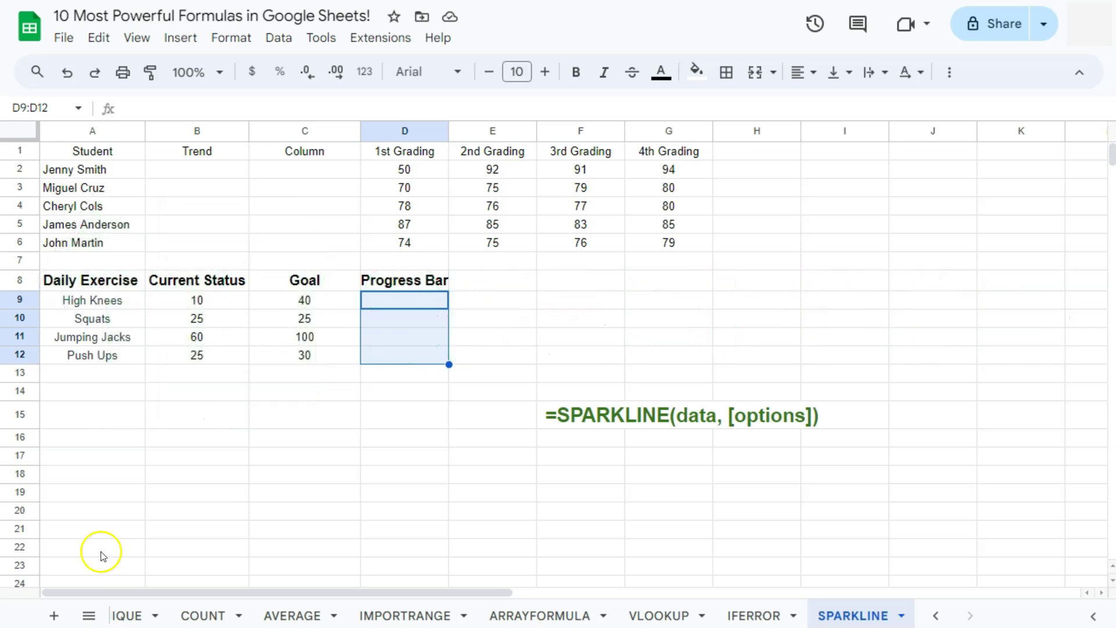
left_click_drag(197, 172, 291, 242)
left_click_drag(392, 304, 408, 358)
Step: Enter a SPARKLINE formula in the Trend cell B2 that plots the four grades in D2:G2
left_click(191, 166)
type("=spa")
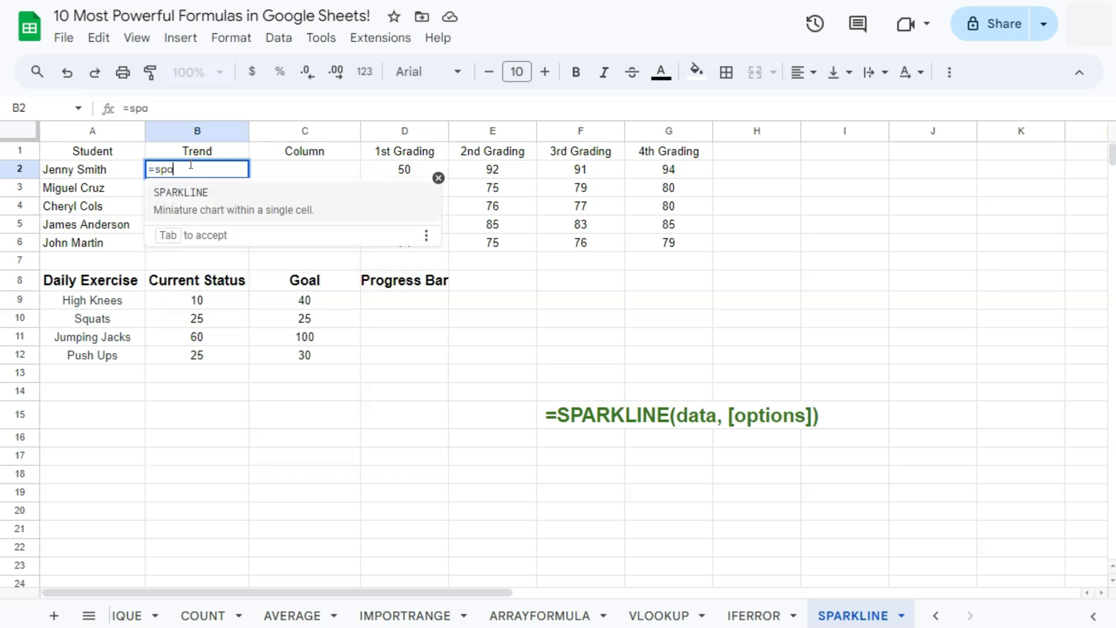
type("rkline")
left_click(199, 192)
left_click_drag(438, 175, 642, 173)
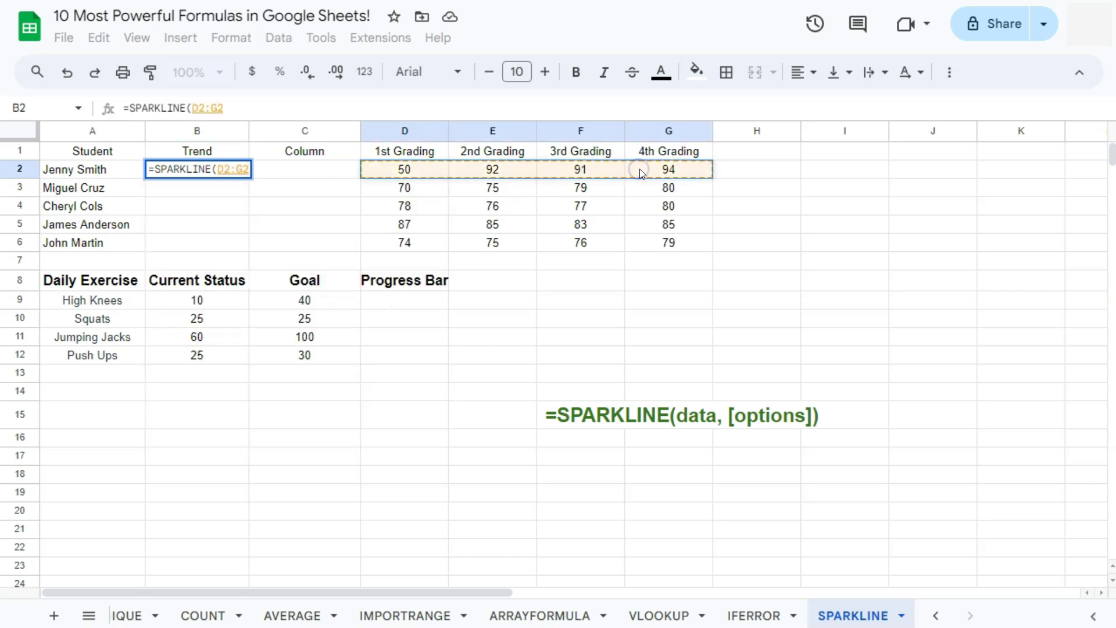
key("Return")
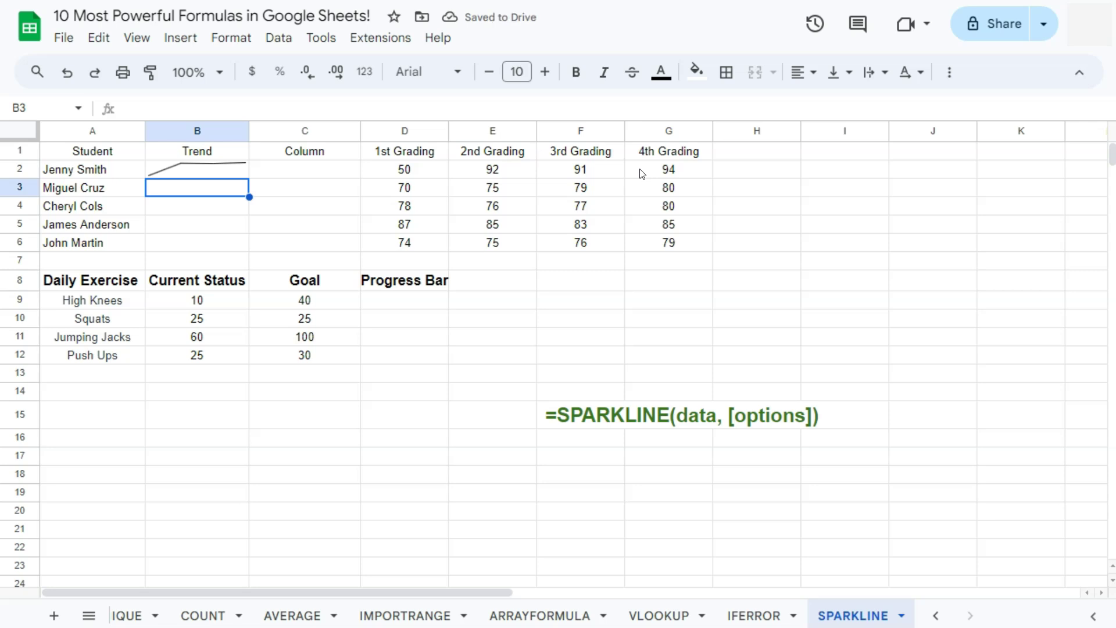
Step: Fill the Trend sparkline from B2 down to B6 for the remaining students
left_click(240, 170)
left_click_drag(246, 178, 243, 239)
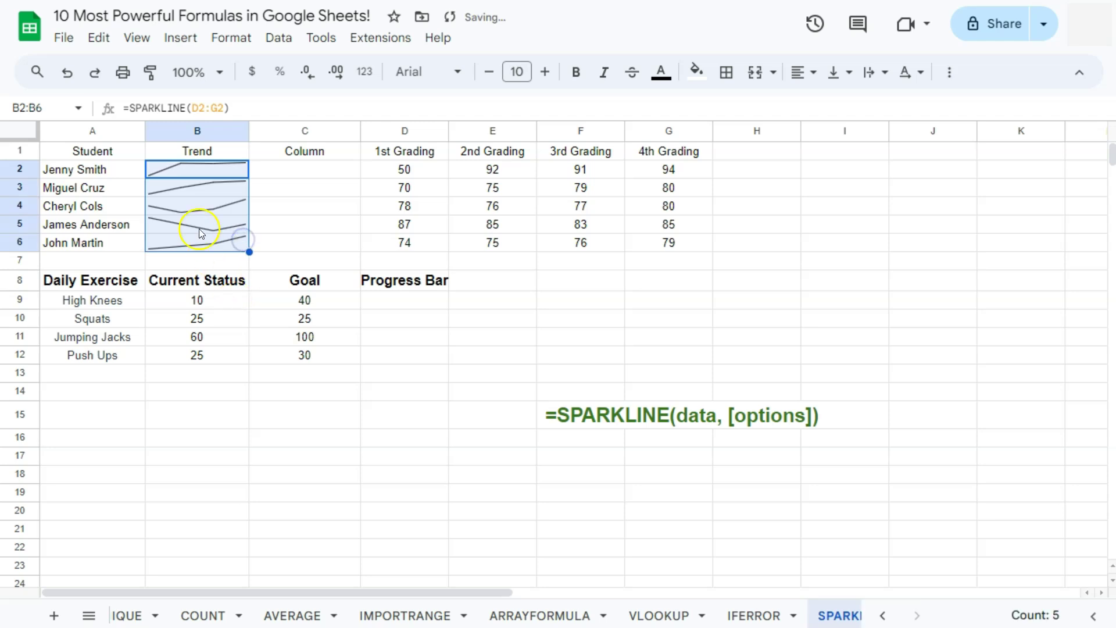
left_click(212, 240)
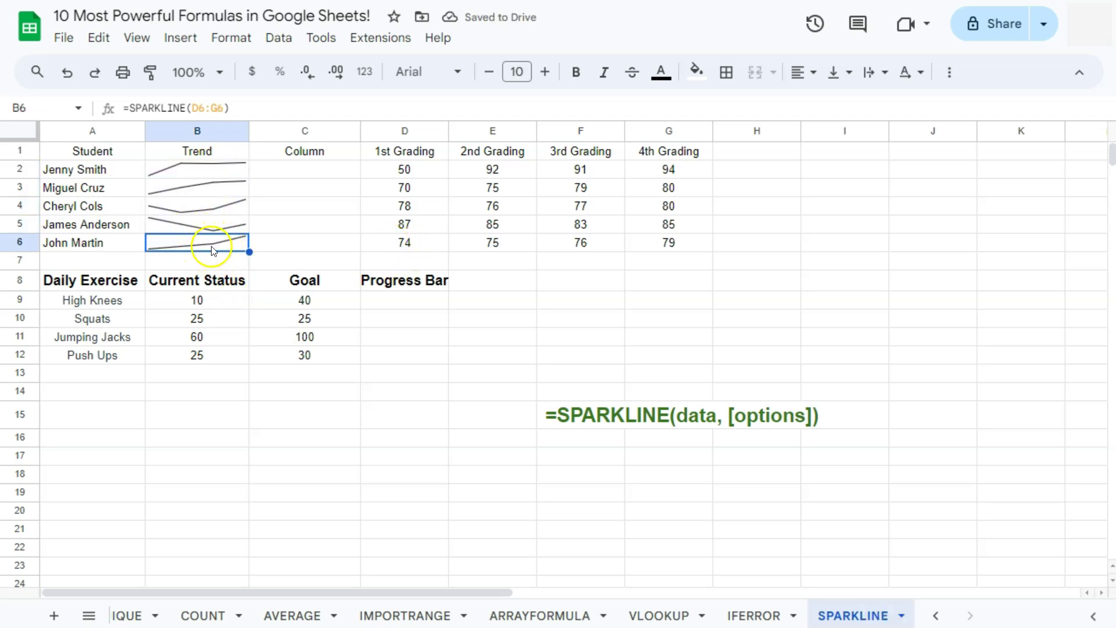
Step: Enter =SPARKLINE(D2:G2,{"Charttype","Column"}) in the Column cell C2 to chart the first student's four grades as columns
left_click(285, 169)
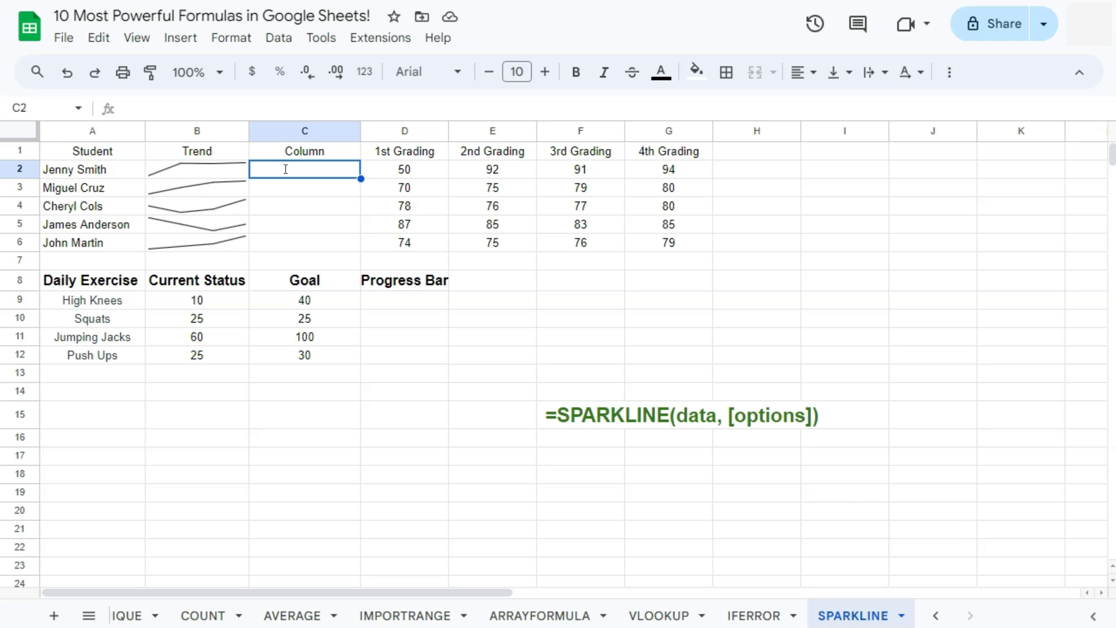
type("=")
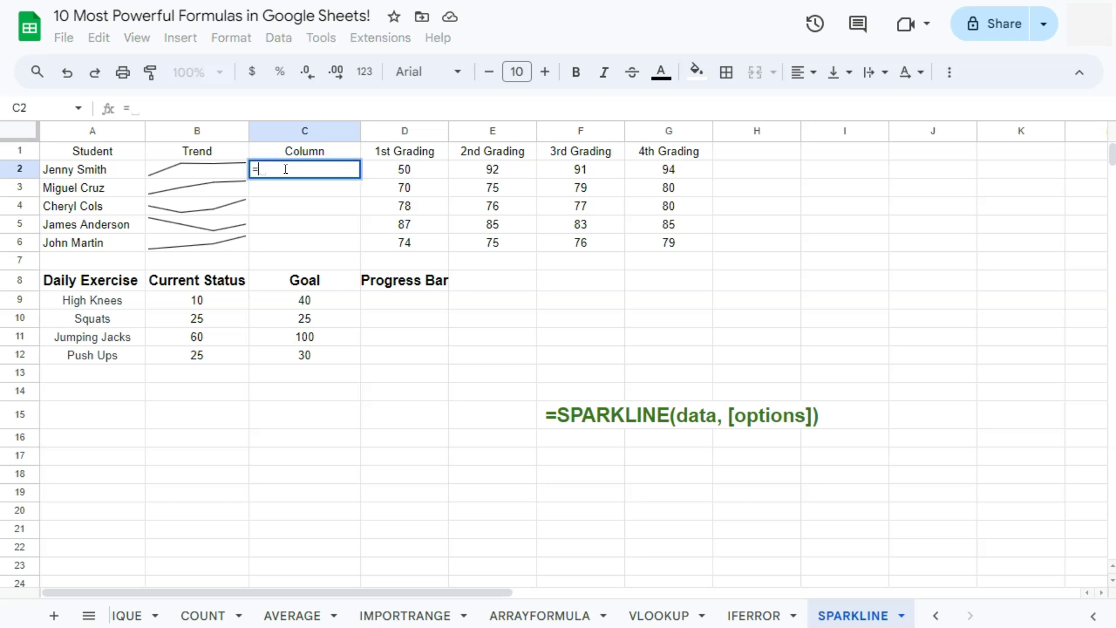
type("spar")
left_click(289, 195)
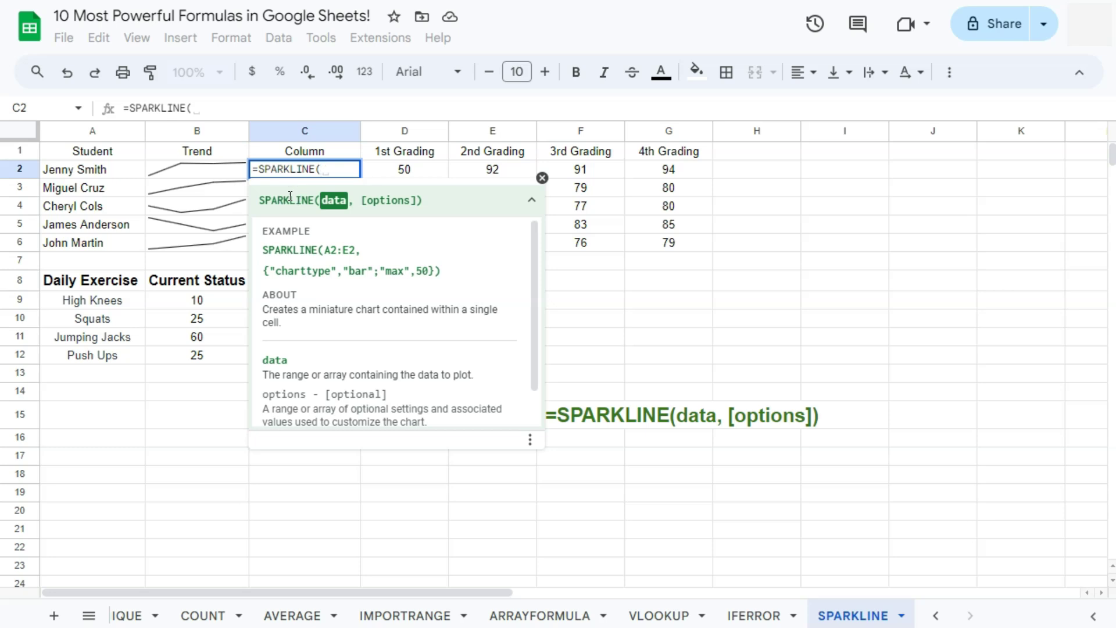
left_click_drag(404, 169, 634, 168)
type(",")
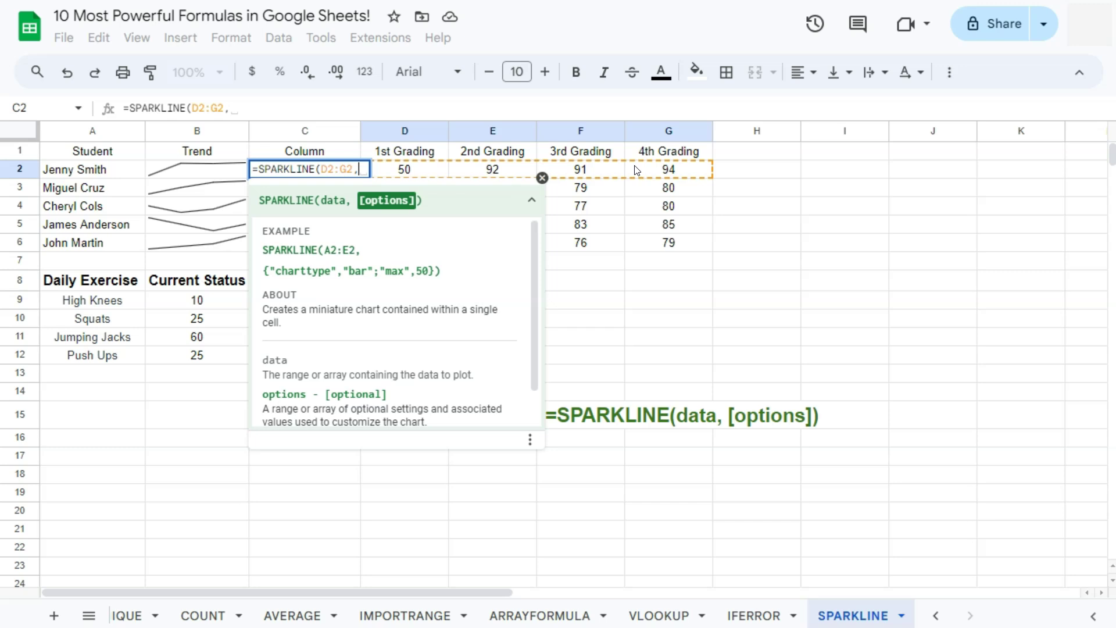
type("{\"chartt")
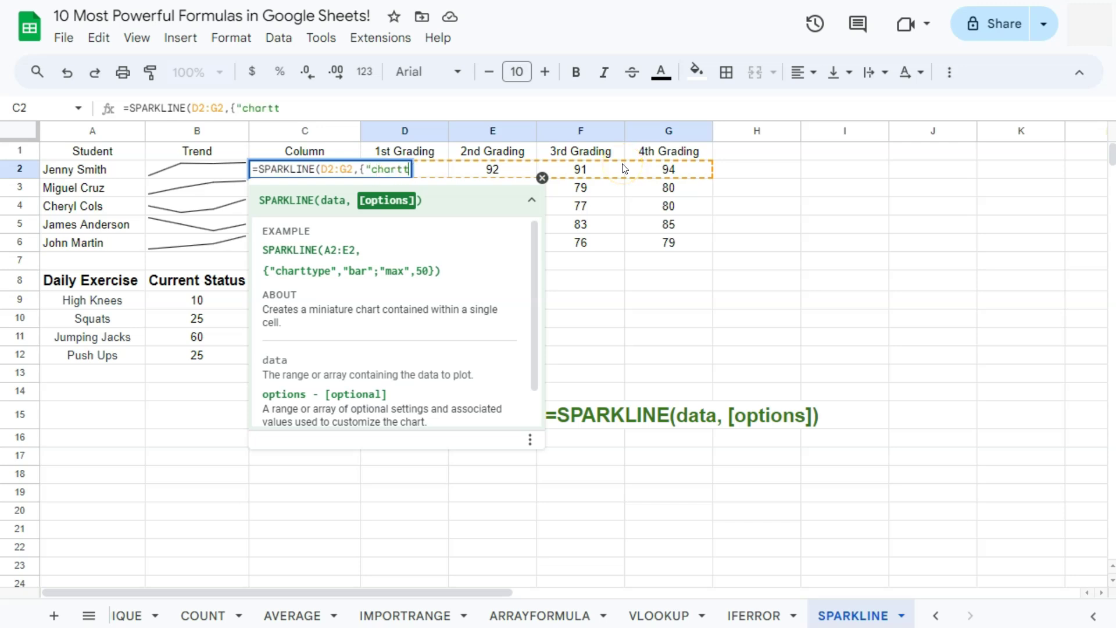
type("ype\", ")
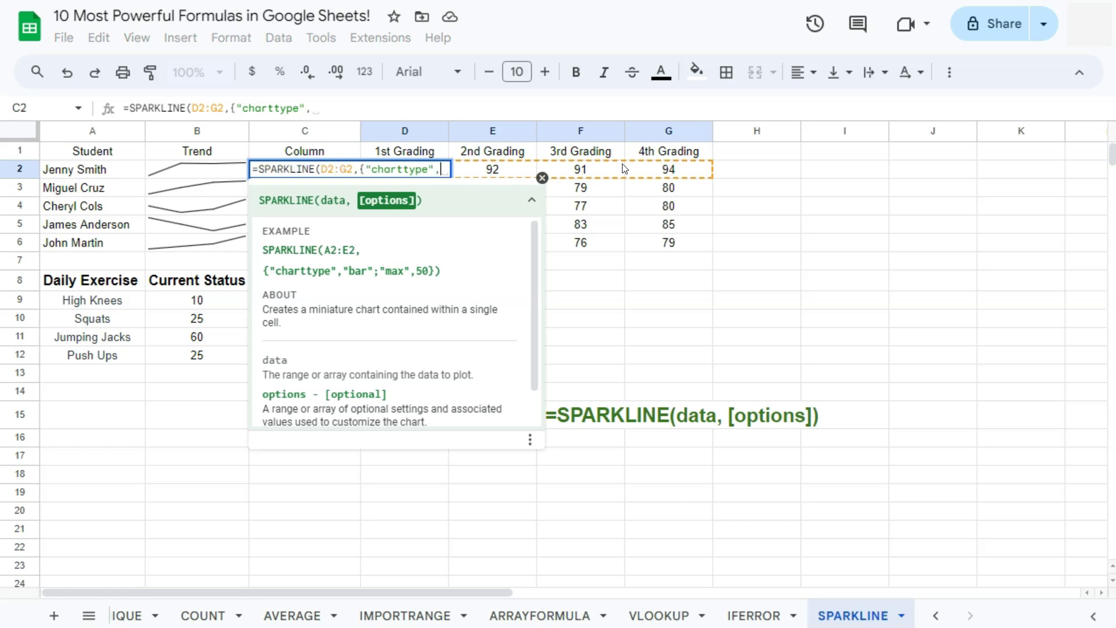
type("\"Column")
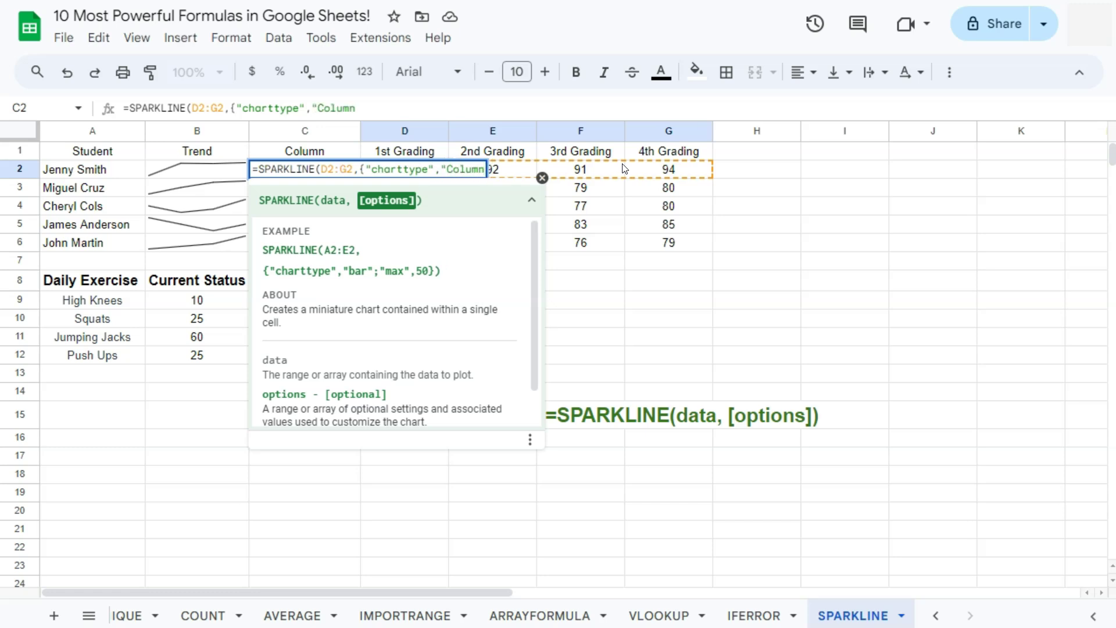
type("\"")
left_click(631, 171)
type("}")
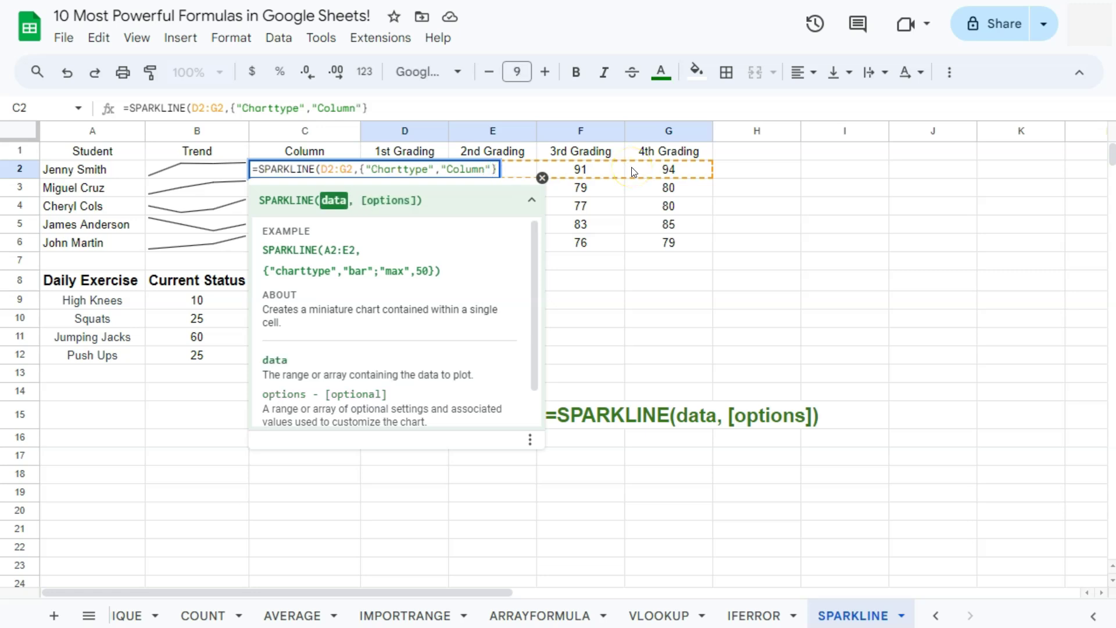
type(")")
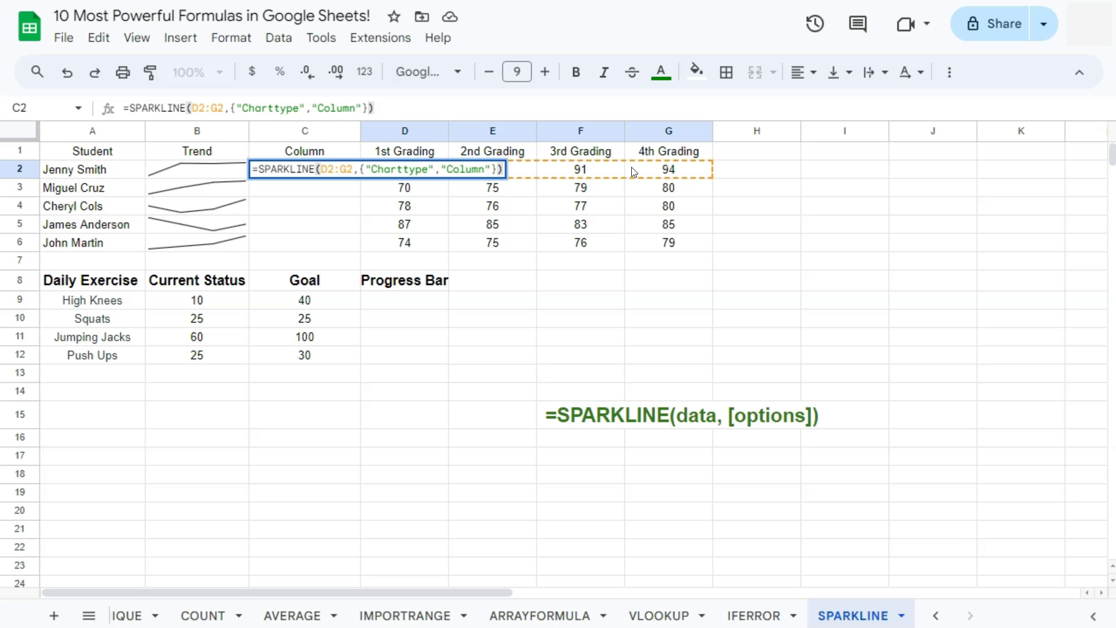
key("Return")
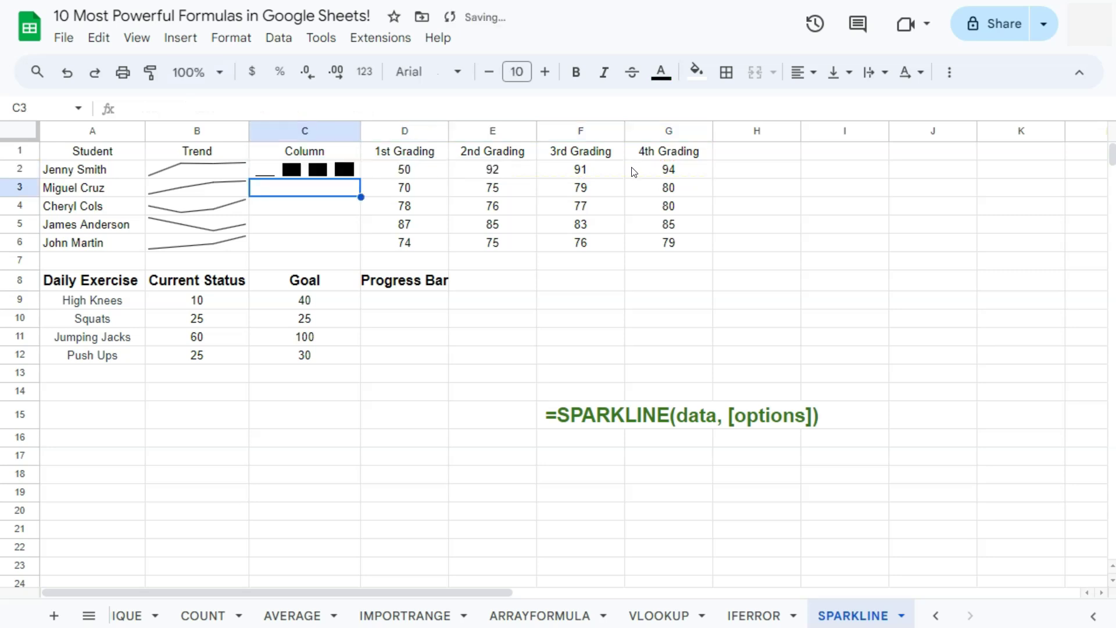
Step: Fill the column sparkline from C2 down to C6 for the remaining students
left_click(297, 173)
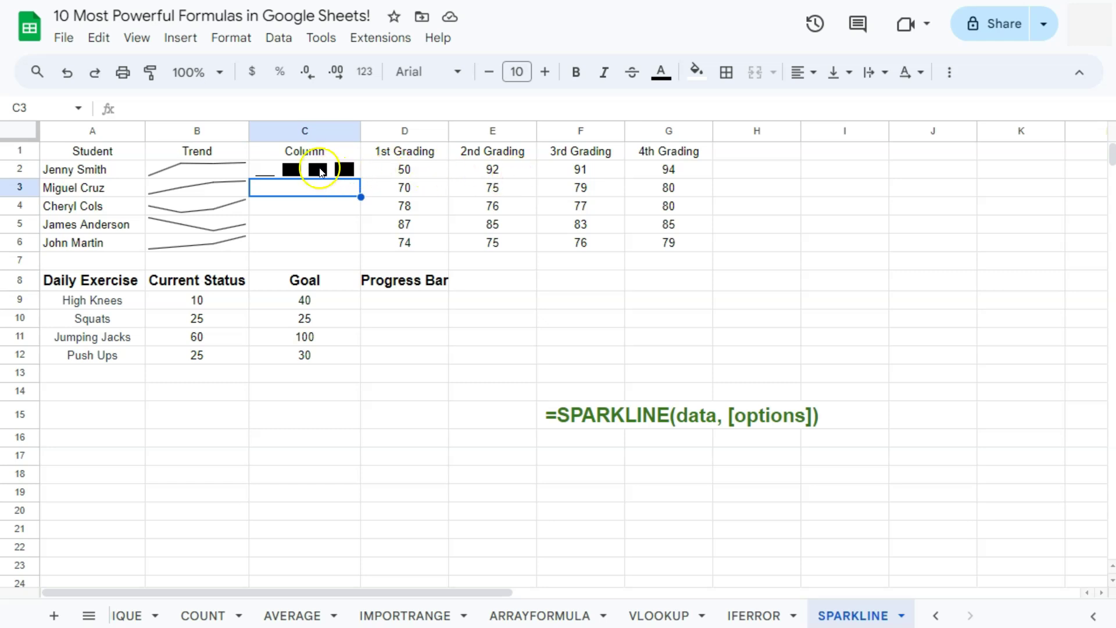
left_click(320, 172)
left_click_drag(361, 178, 351, 244)
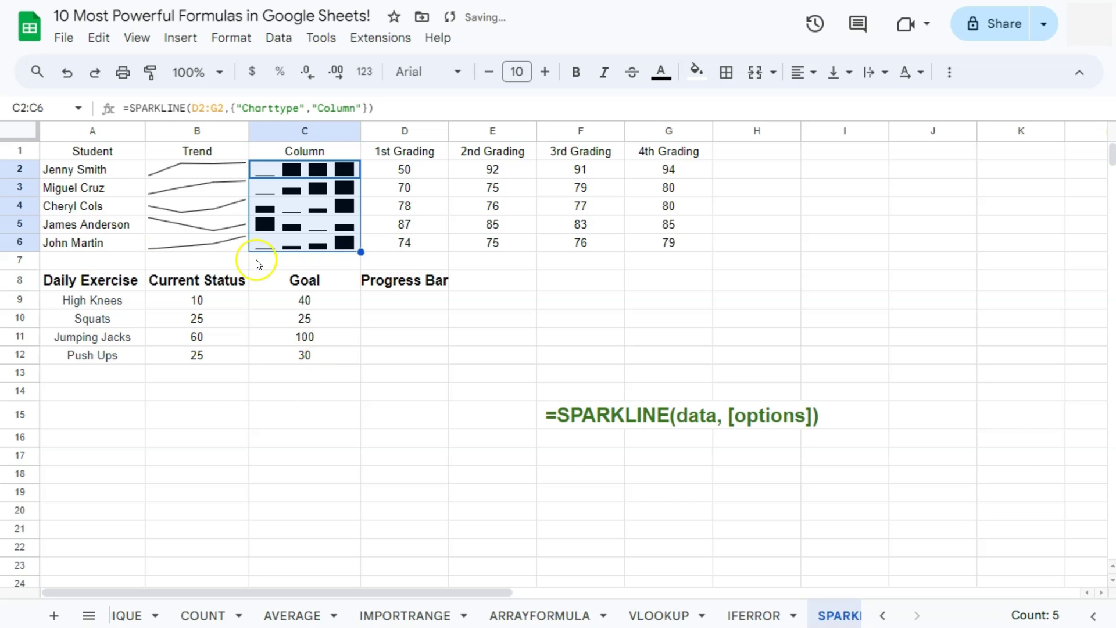
Step: Recolour the Trend and Column sparklines in B2:C6 by setting their text colour to dark red
left_click_drag(201, 168, 294, 245)
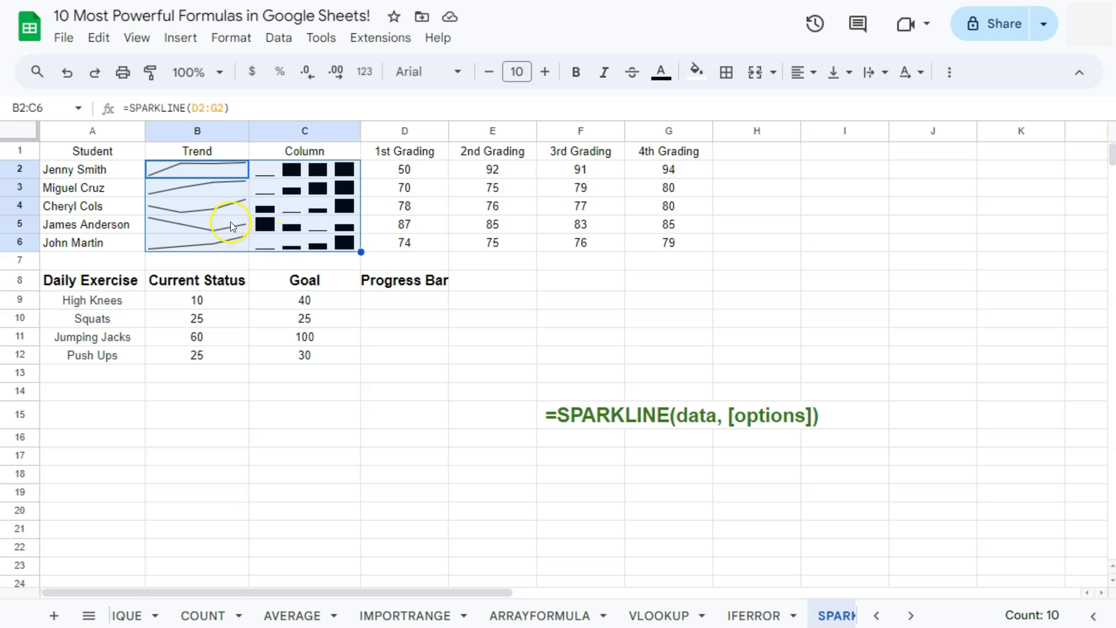
left_click(661, 71)
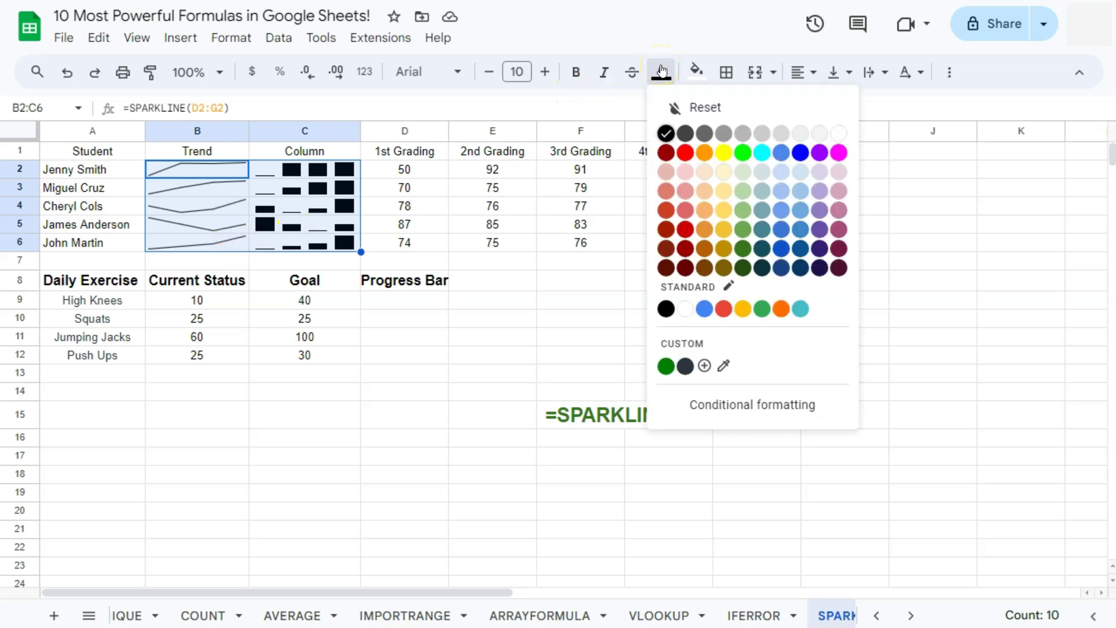
left_click(685, 231)
left_click(329, 357)
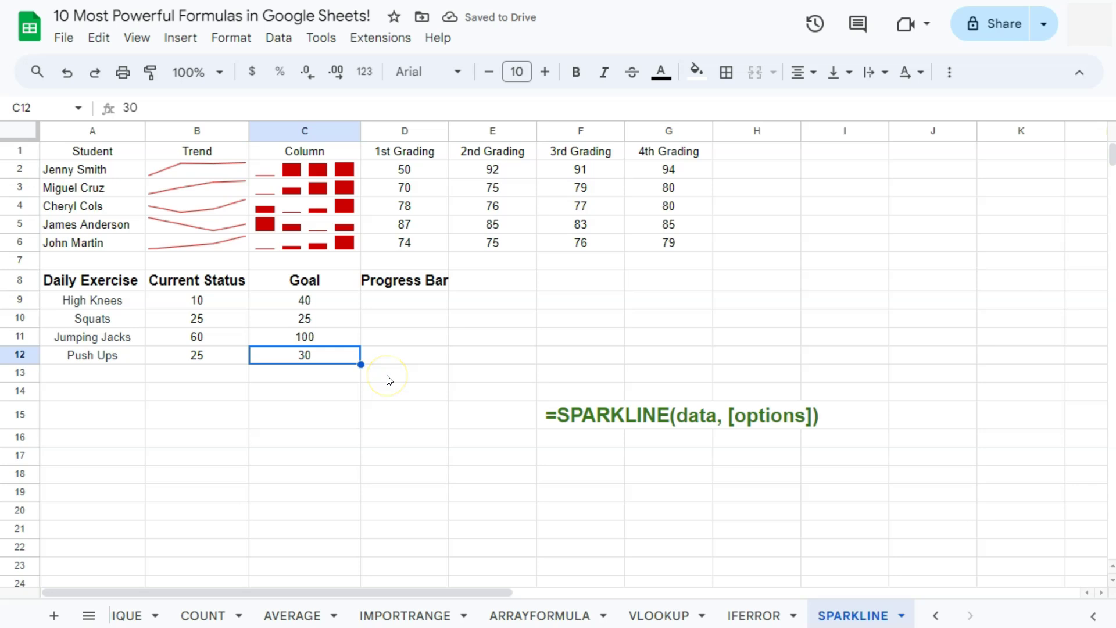
Step: Enter =SPARKLINE(B9,{"Charttype","bar";"max",C9}) in the Progress Bar cell D9 to chart High Knees progress against its goal
left_click(405, 306)
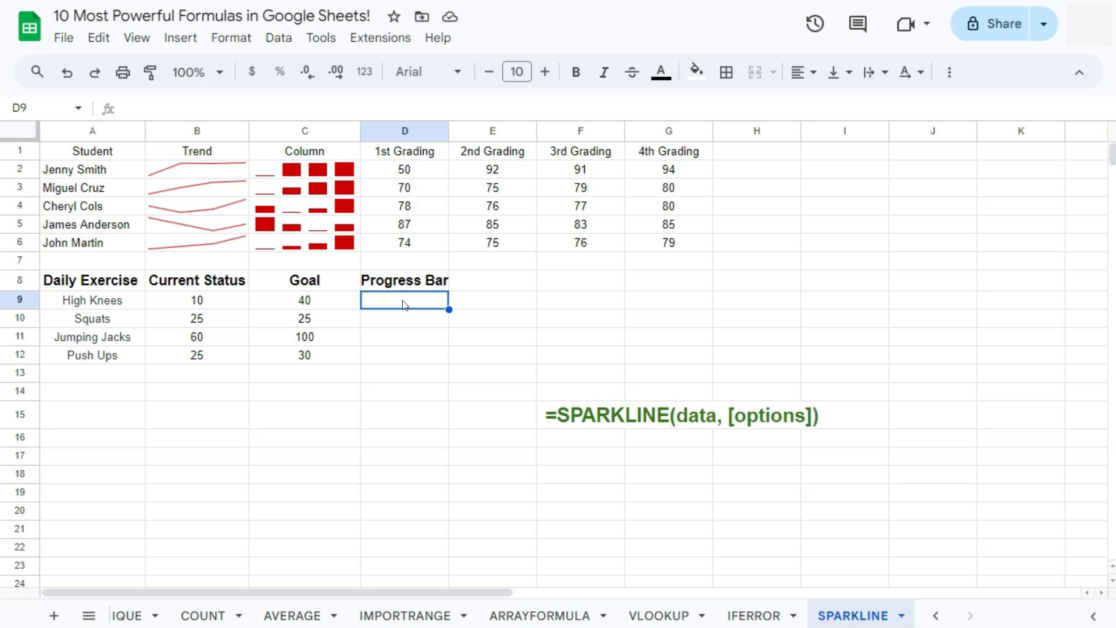
type("=spa")
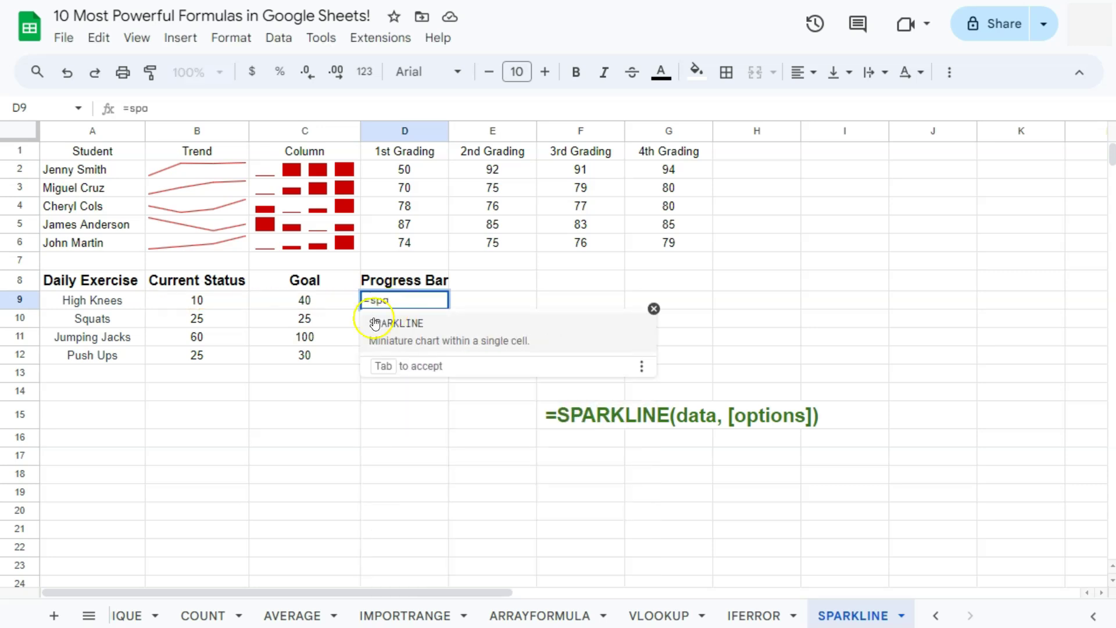
left_click(375, 324)
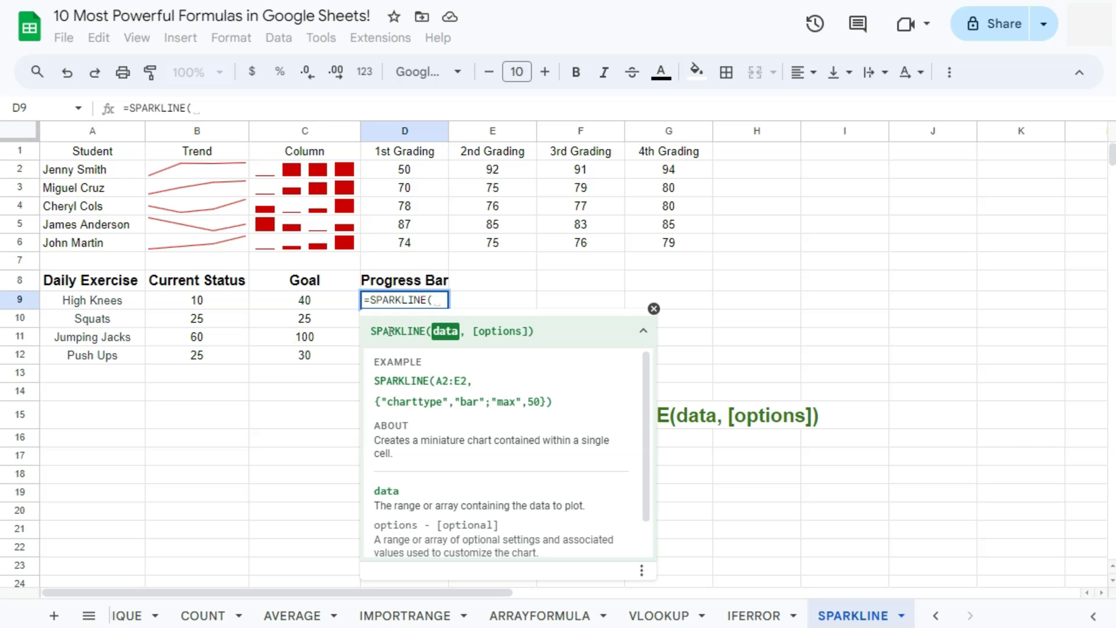
left_click(189, 300)
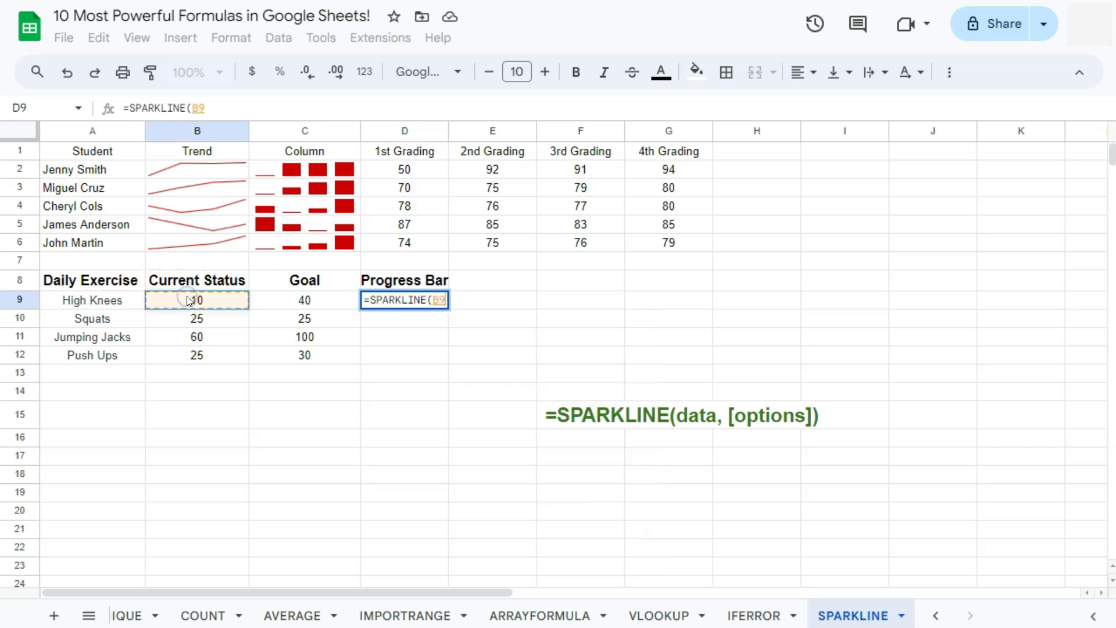
type(",{")
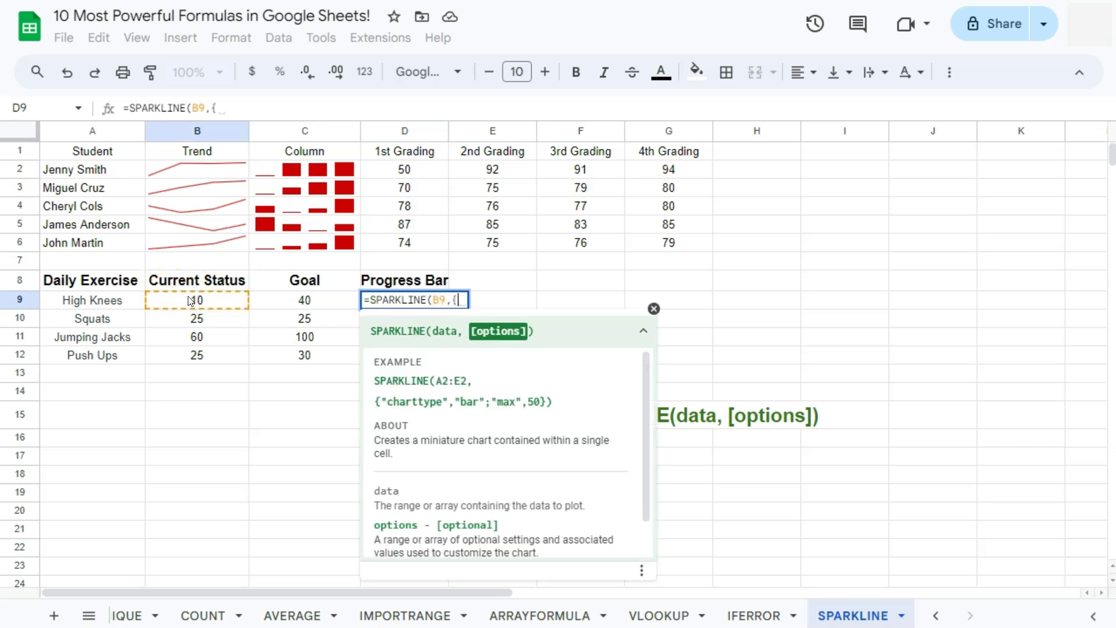
type("\"Charttype\"")
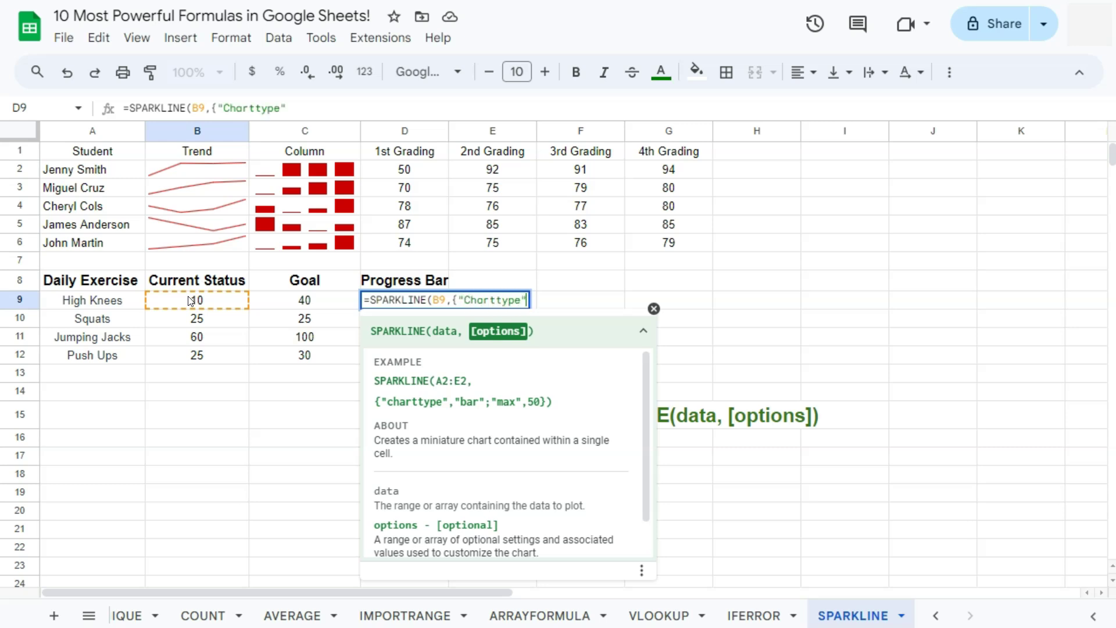
type(", ")
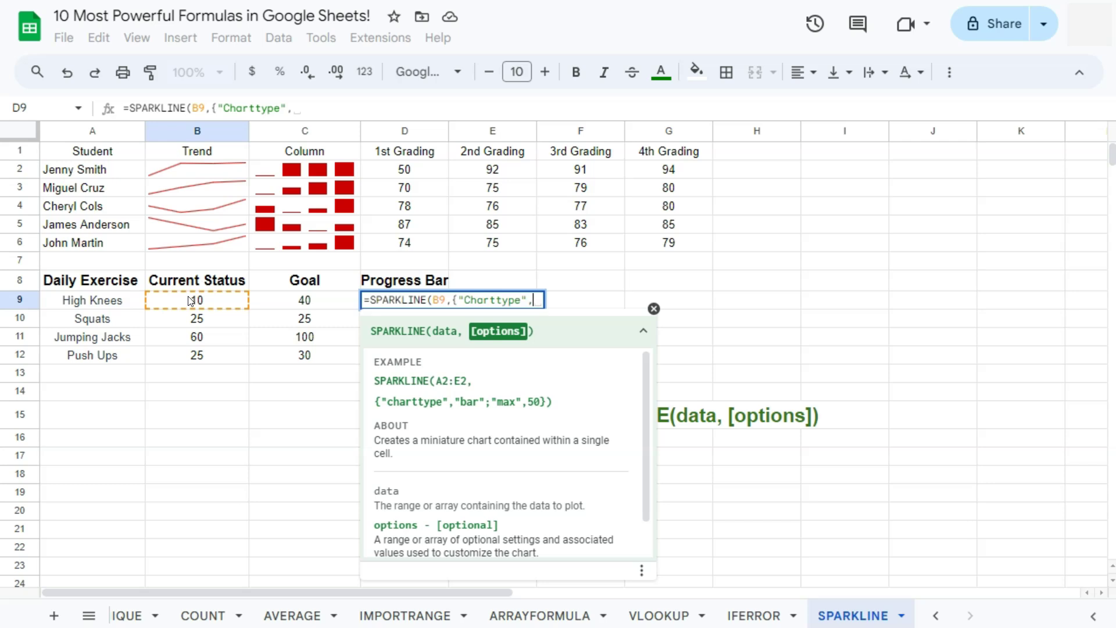
type("\"bar")
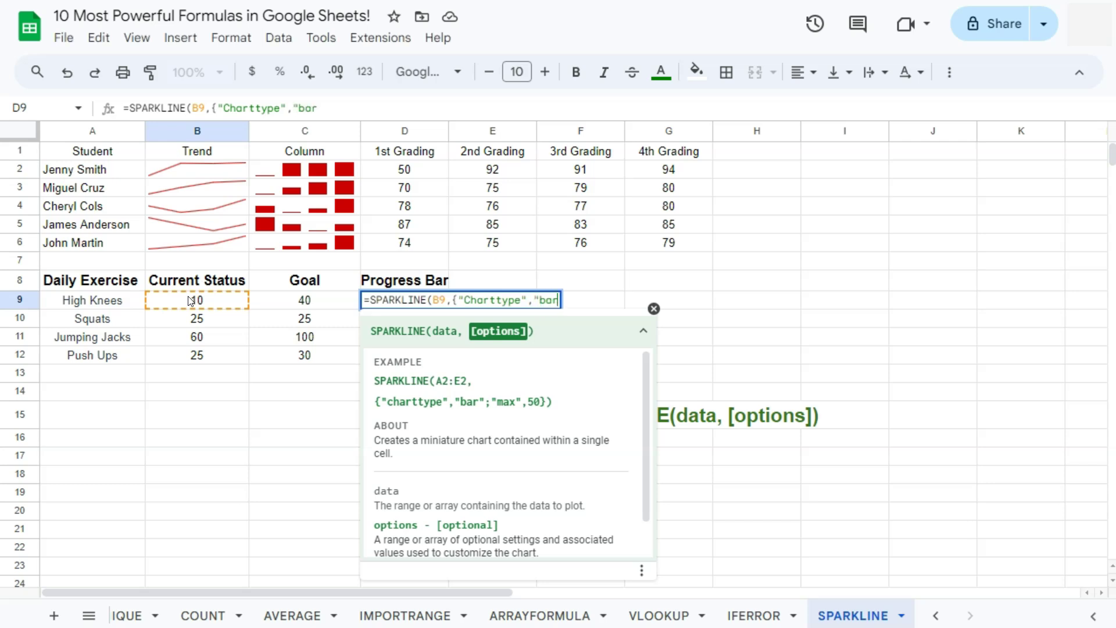
type("\";\"max")
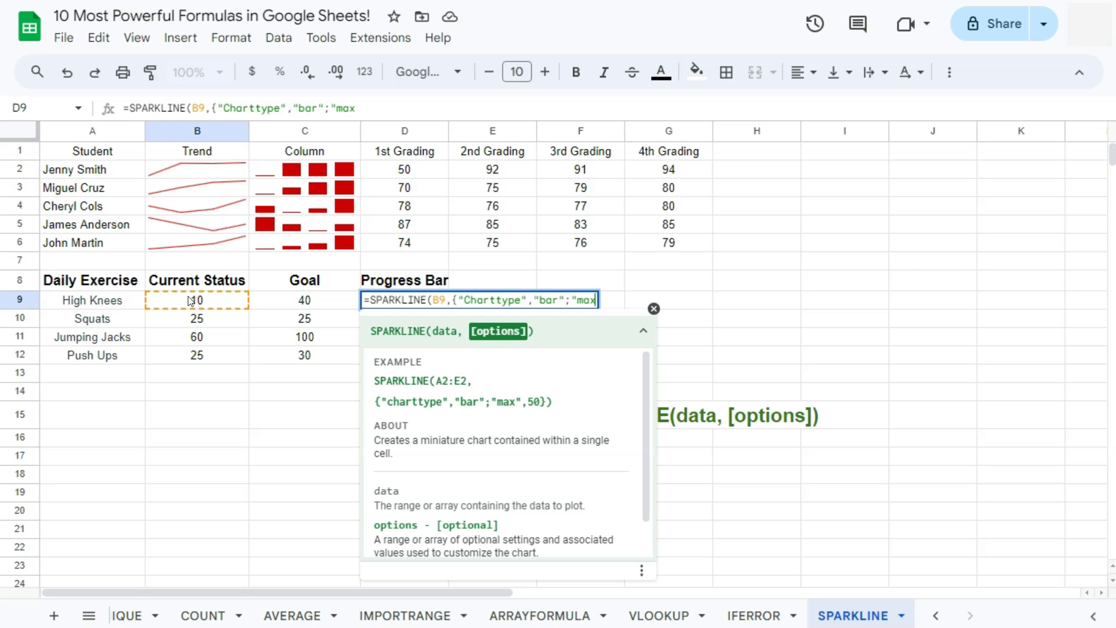
type("\",")
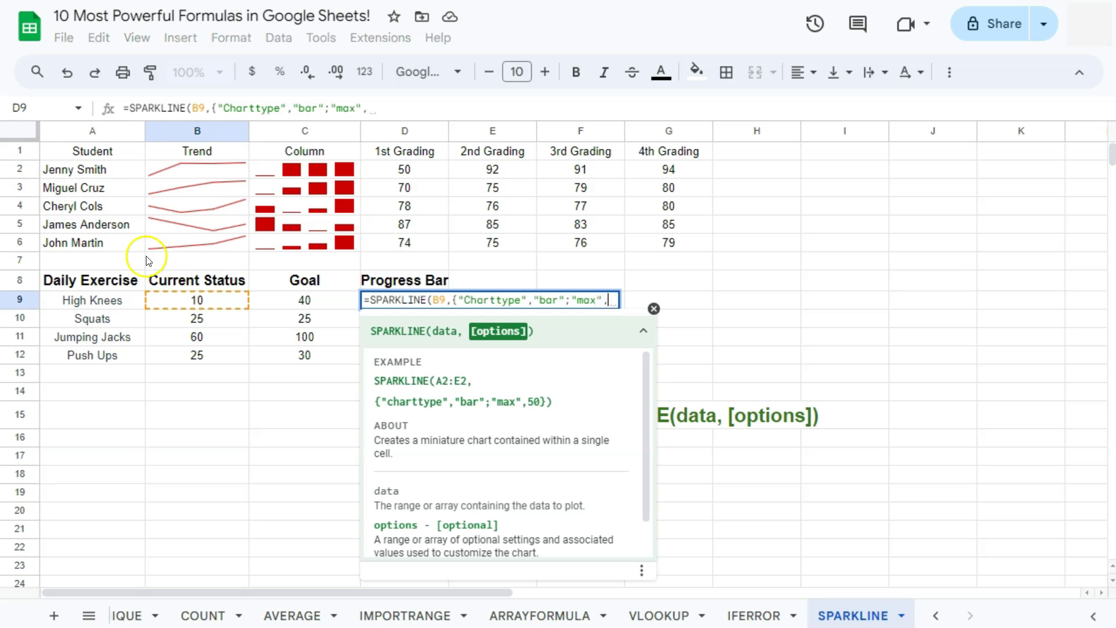
left_click(284, 297)
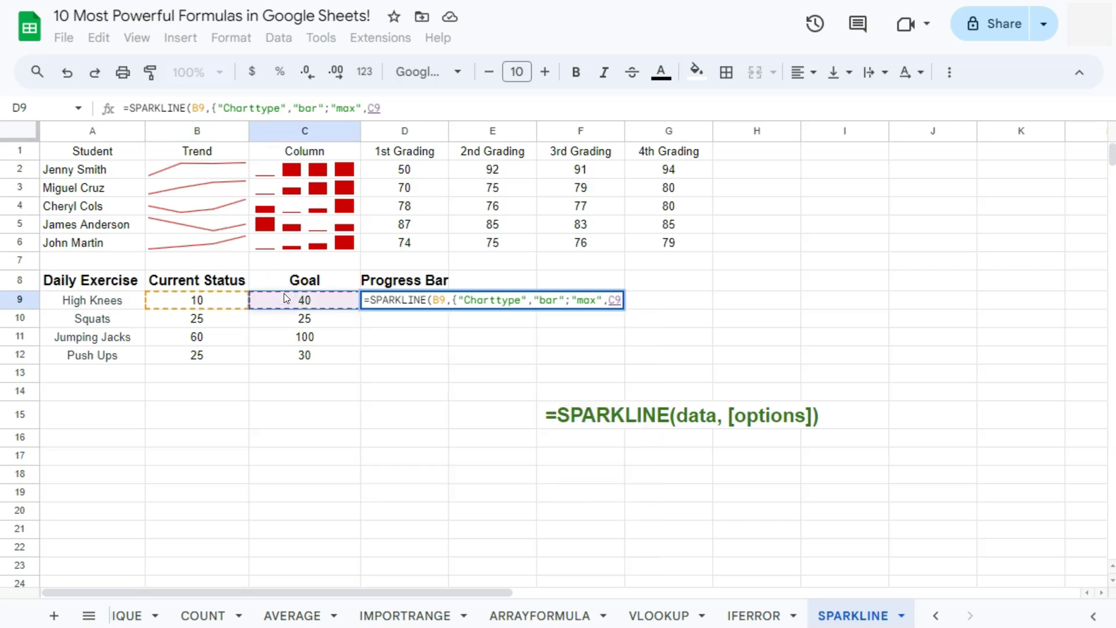
left_click(289, 298)
type("}")
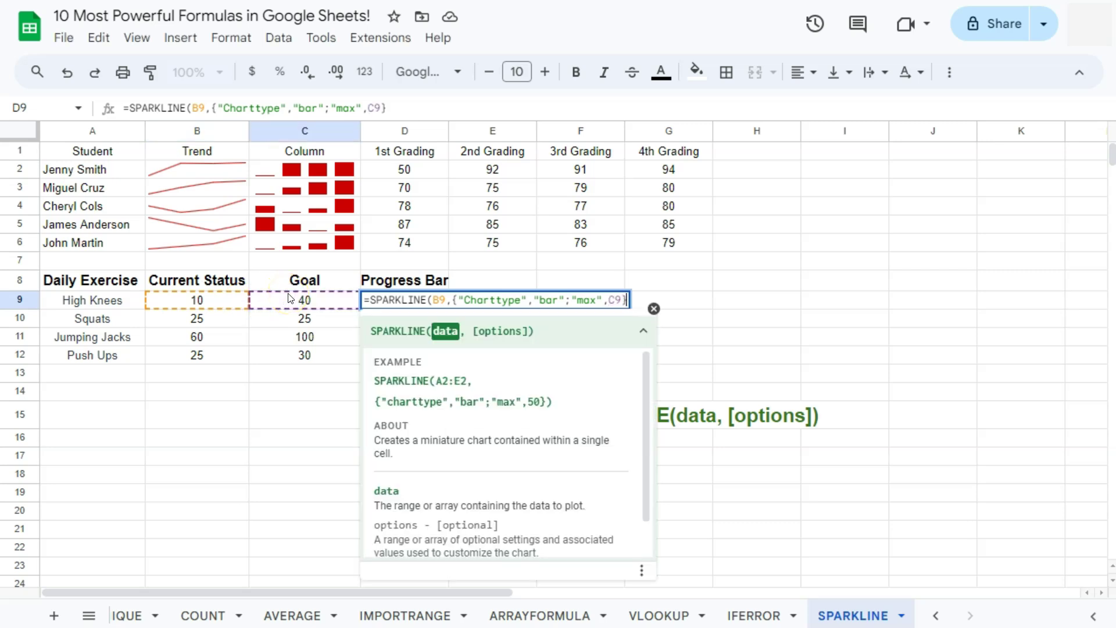
type(")")
key("Return")
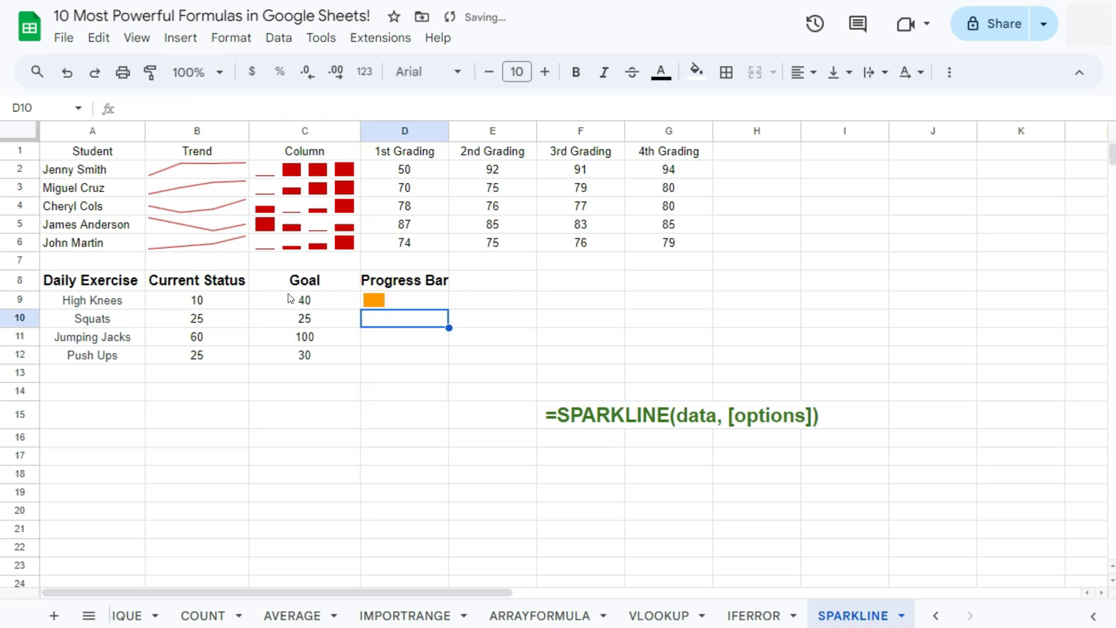
Step: Check the High Knees status and goal in B9 and C9, and fill the progress bar from D9 down to D12
left_click(406, 302)
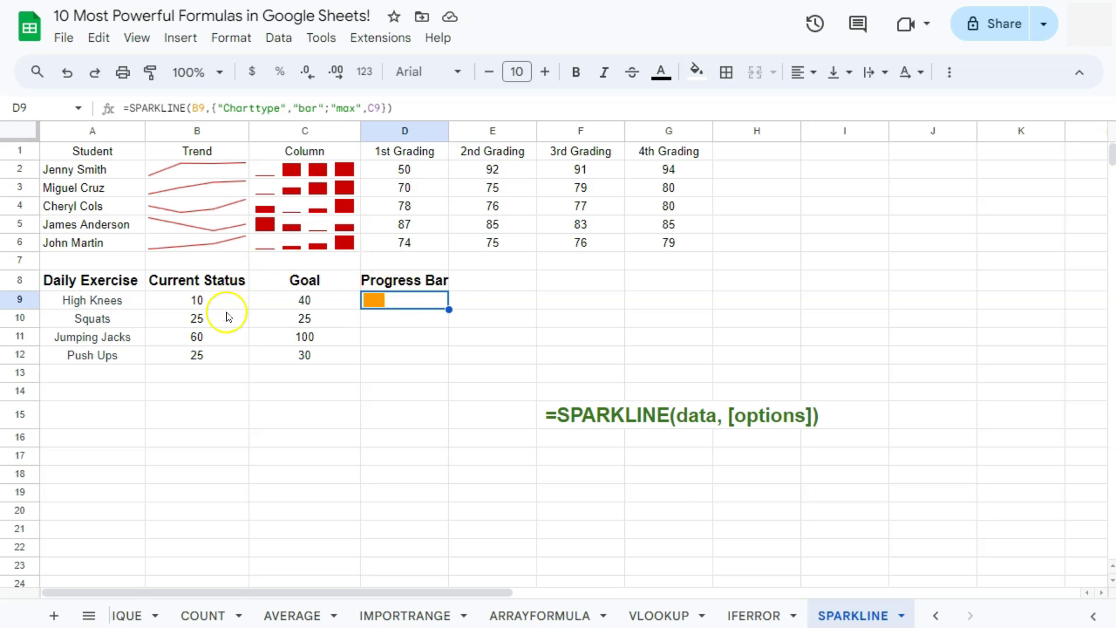
left_click(215, 300)
left_click(349, 307)
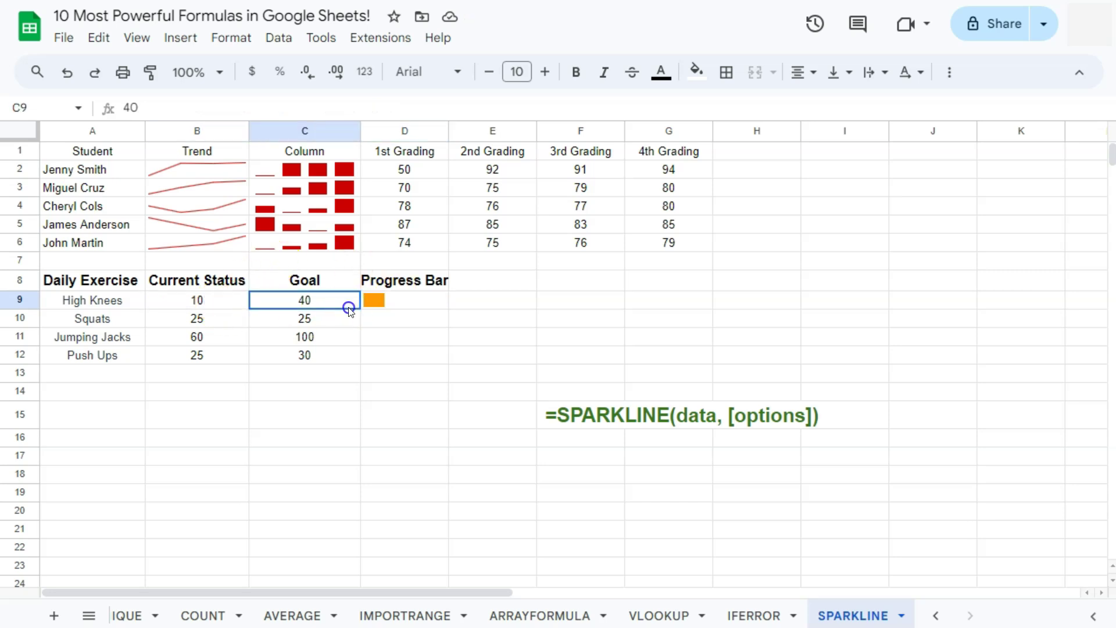
left_click(393, 305)
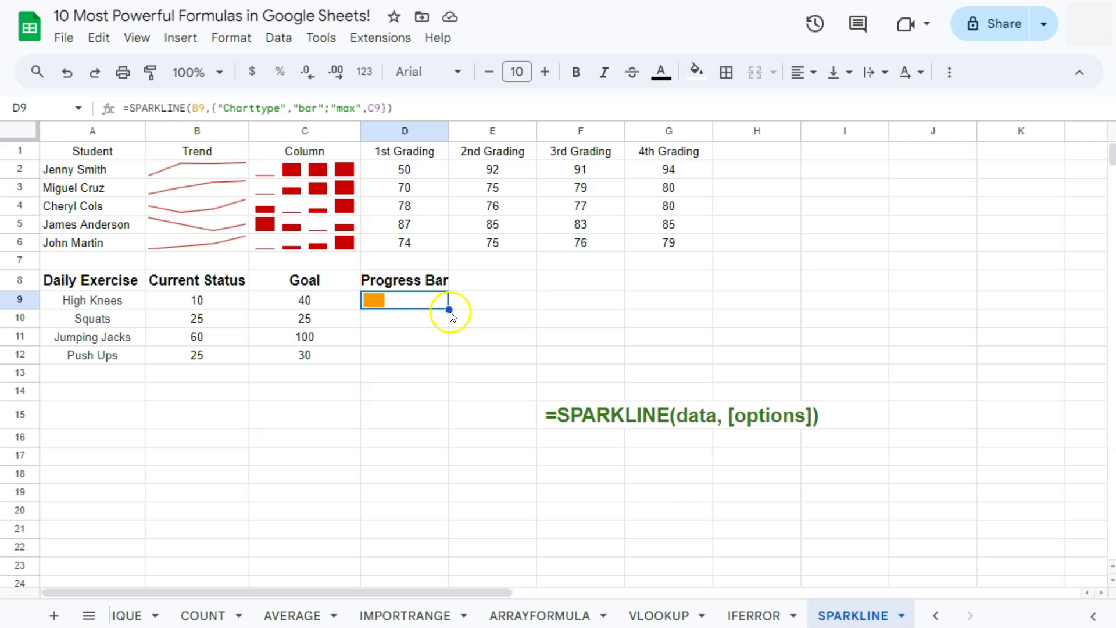
left_click_drag(450, 310, 445, 350)
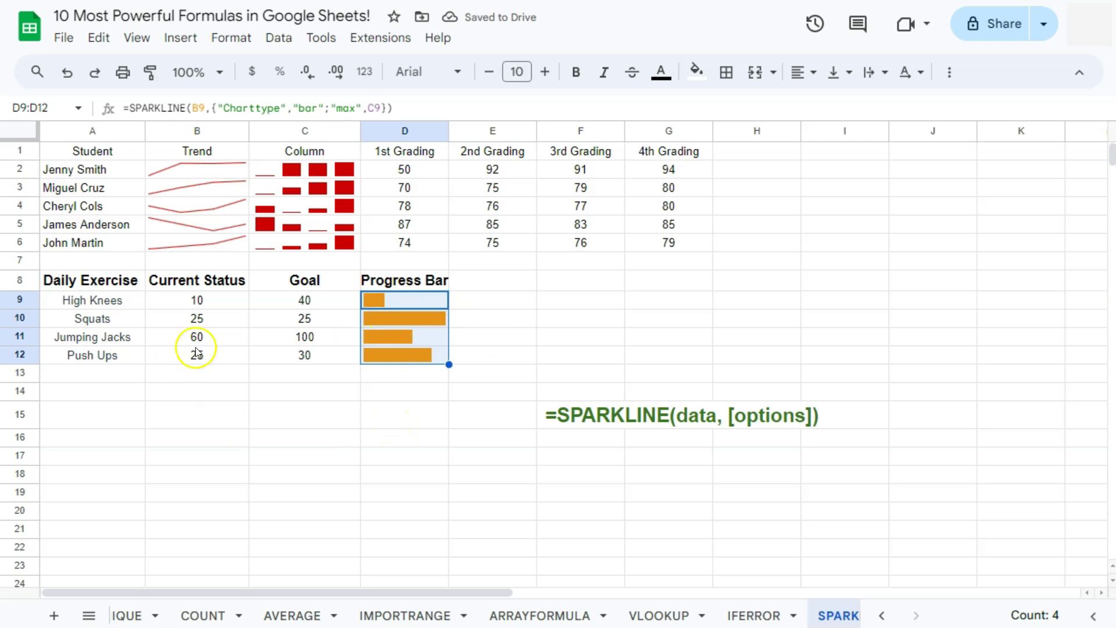
Step: Try to recolour the progress bars in D9:D12 by setting their text colour to orange and then to dark red
left_click(440, 378)
left_click_drag(395, 299, 410, 354)
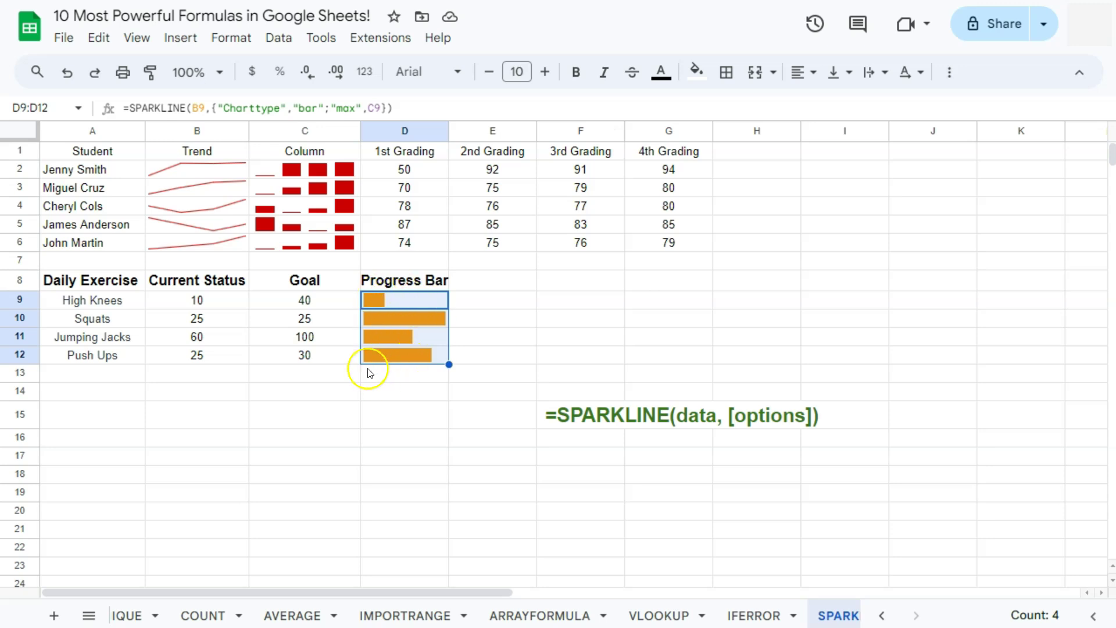
left_click(660, 72)
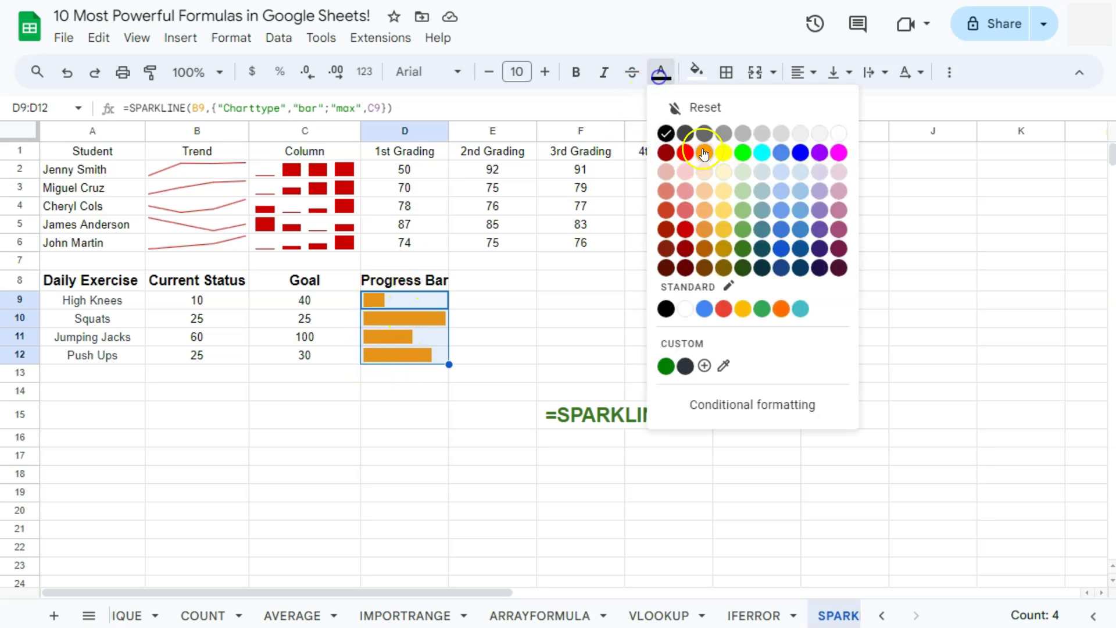
left_click(706, 150)
left_click(661, 71)
left_click(668, 152)
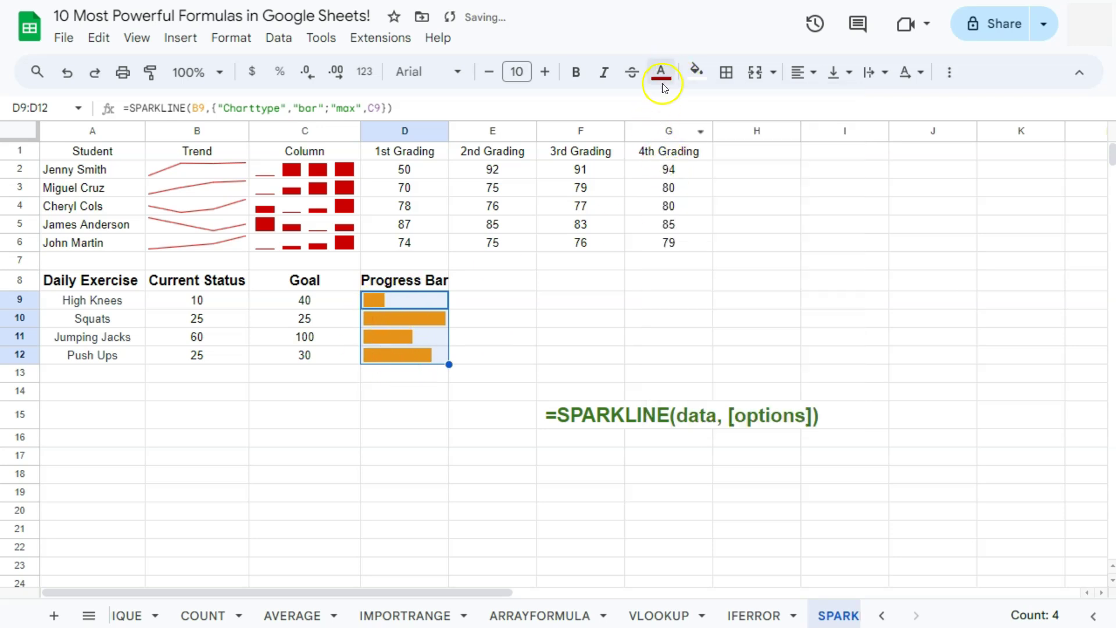
Step: Reset the text colour of the progress bar cells D9:D12 to the default
left_click(662, 81)
left_click(665, 130)
Step: Add the option "Color1","Green" to the formula in D9, giving =SPARKLINE(B9,{"Charttype","bar";"max",C9;"Color1","Green"})
left_click(415, 298)
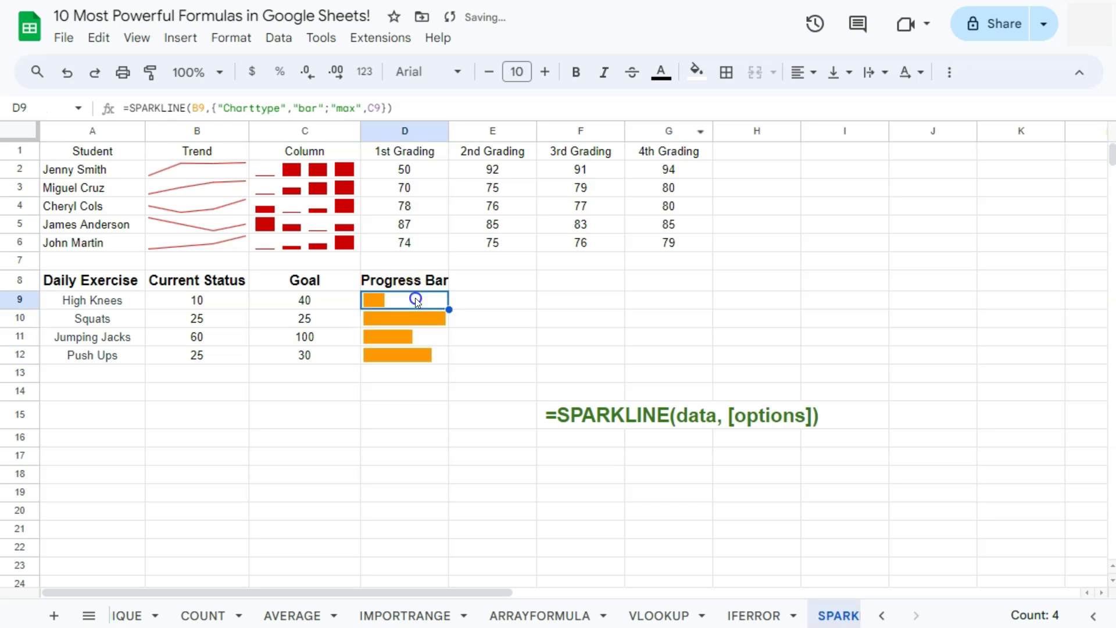
double_click(415, 297)
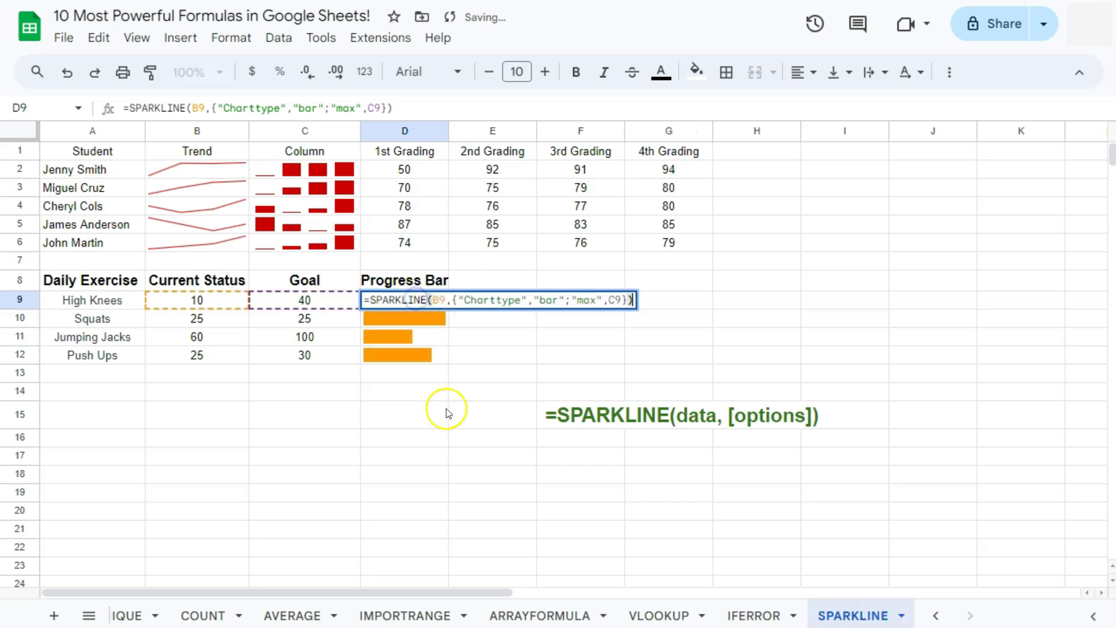
left_click(622, 299)
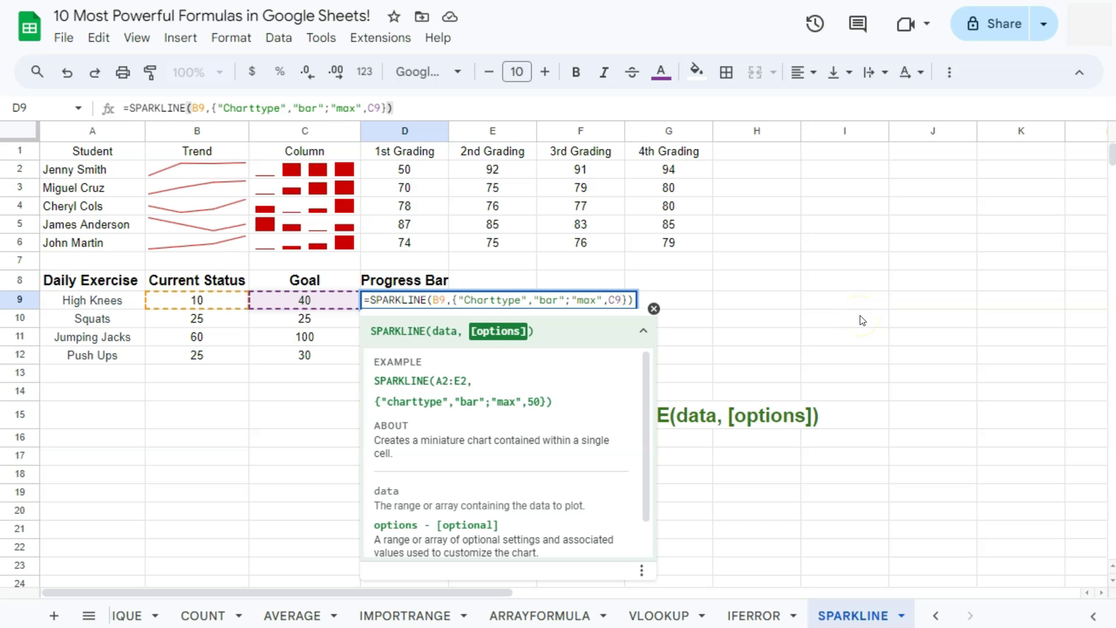
type(";\"")
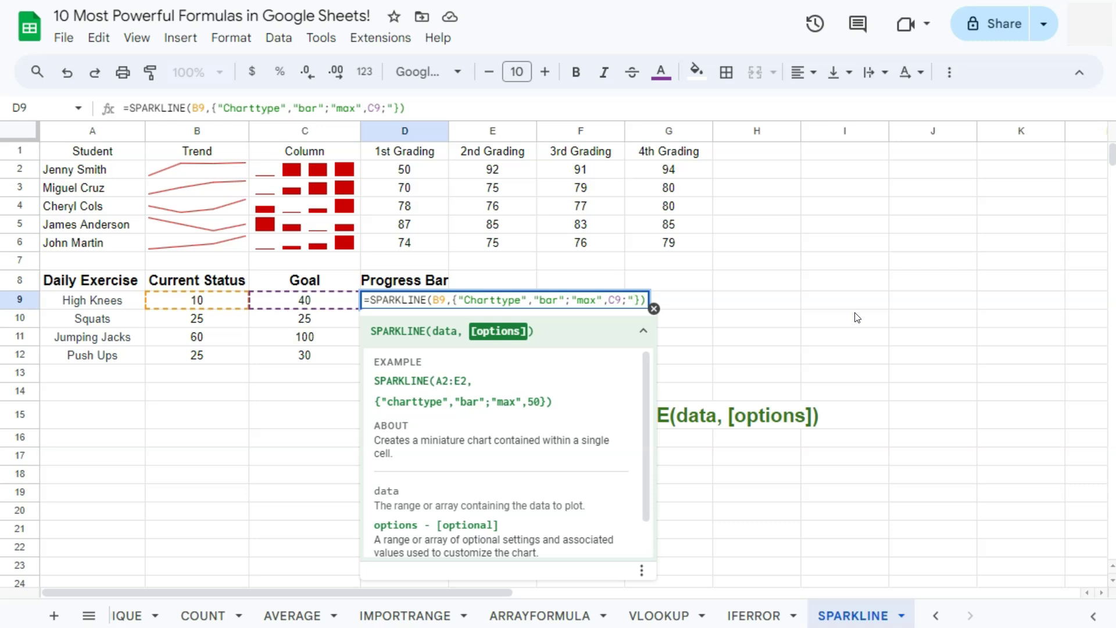
type("Color1")
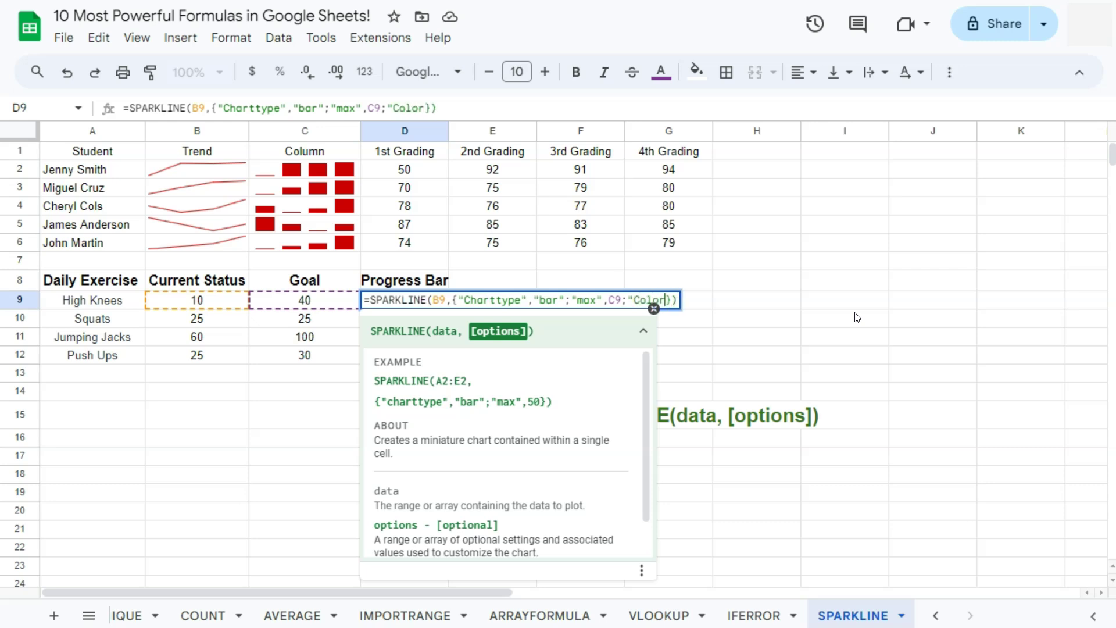
type("\"")
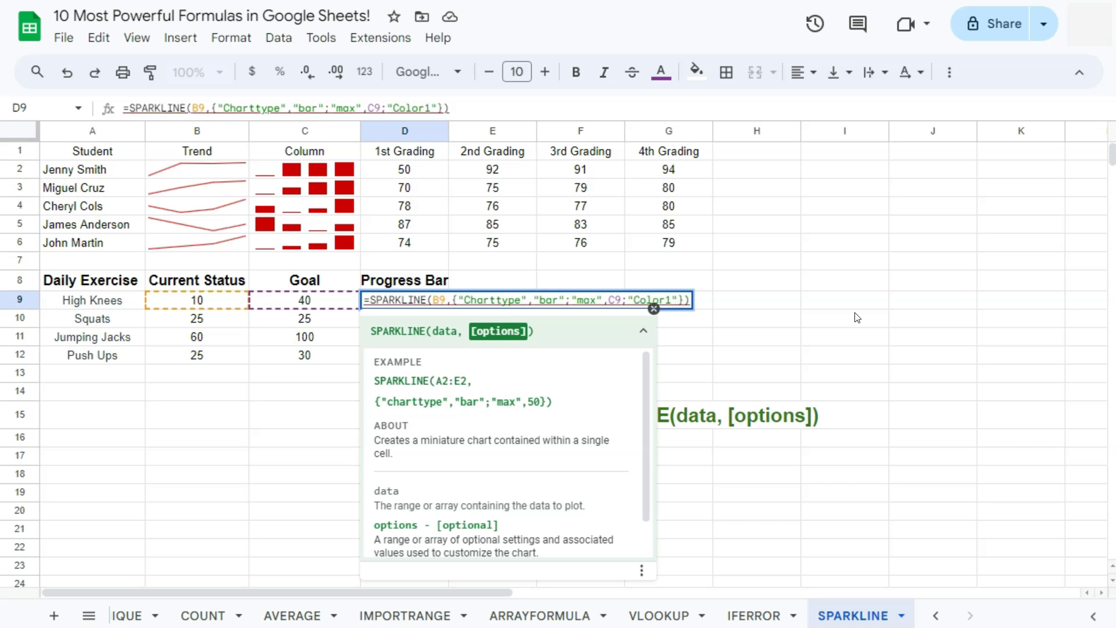
type(",\"")
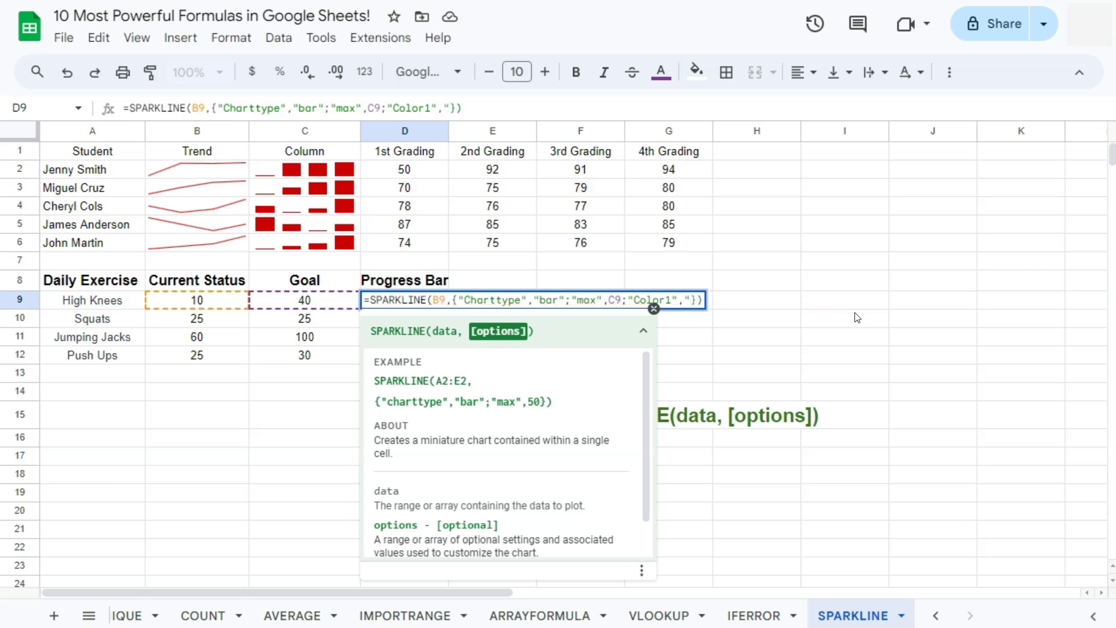
type("Green\"")
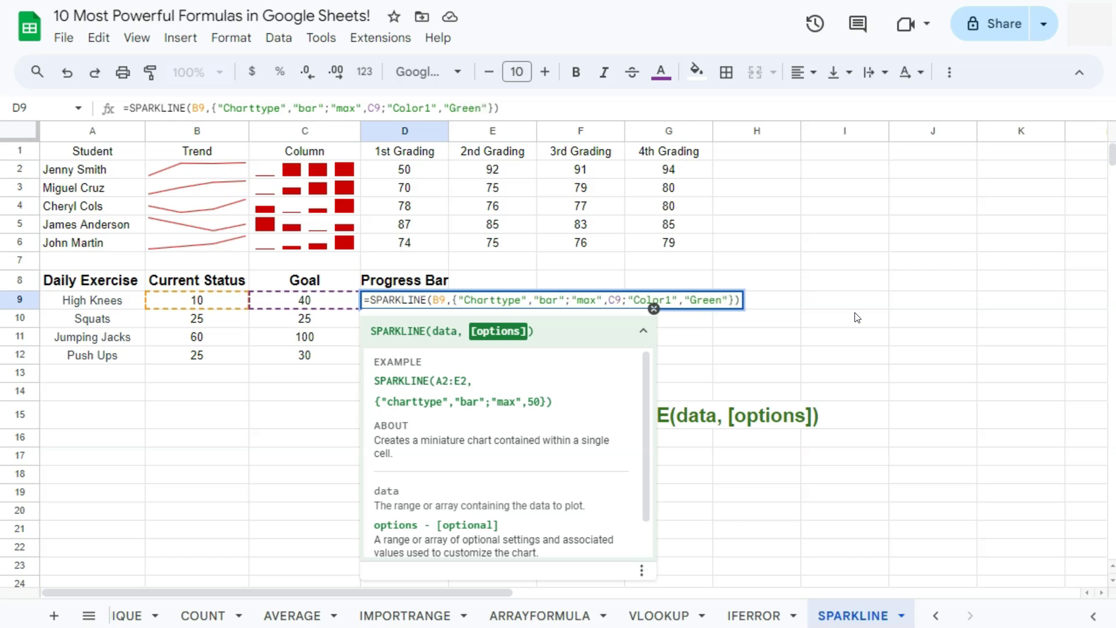
key("Return")
Step: Fill the updated High Knees progress bar formula from D9 down to D12
left_click(433, 300)
left_click_drag(449, 308, 445, 350)
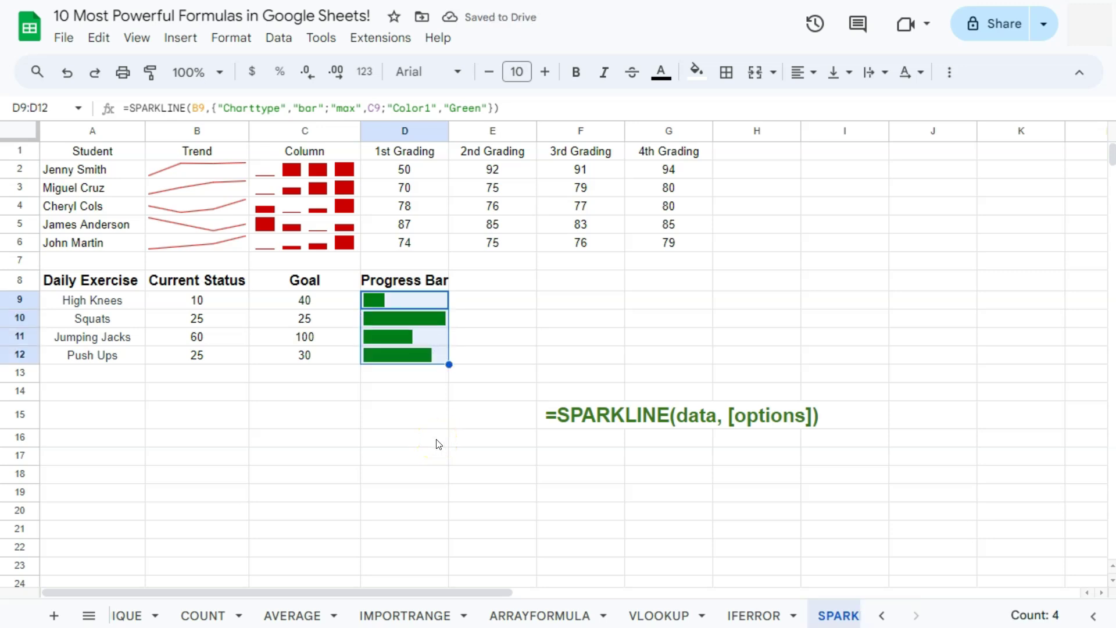
left_click(447, 444)
Step: Look through the workbook's formula sheets and return to the SUM sheet
left_click(881, 615)
left_click(916, 616)
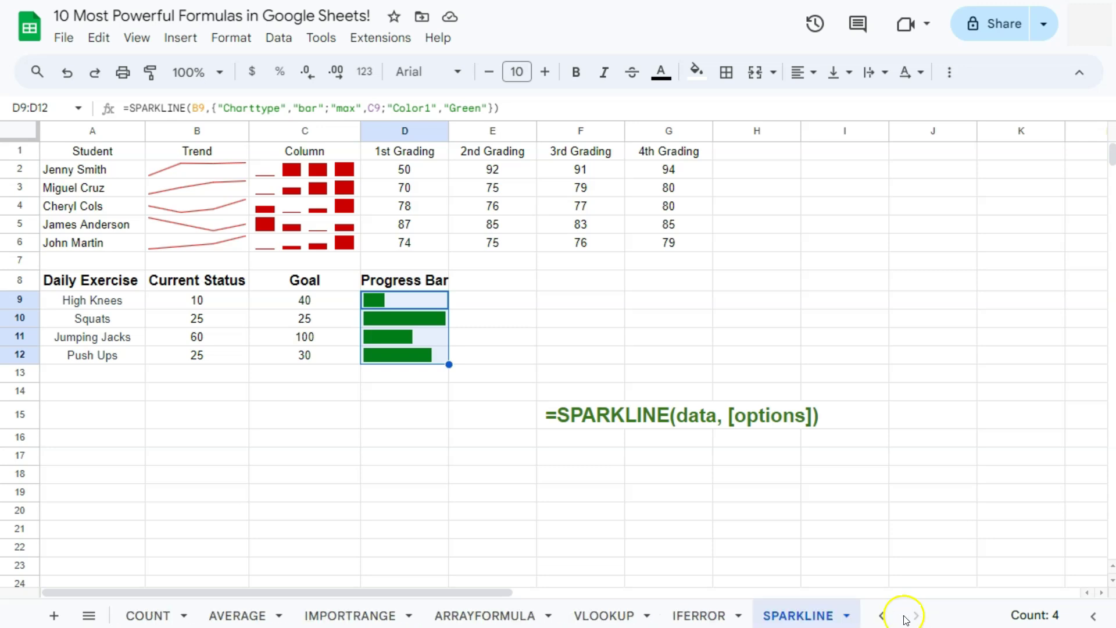
left_click(885, 615)
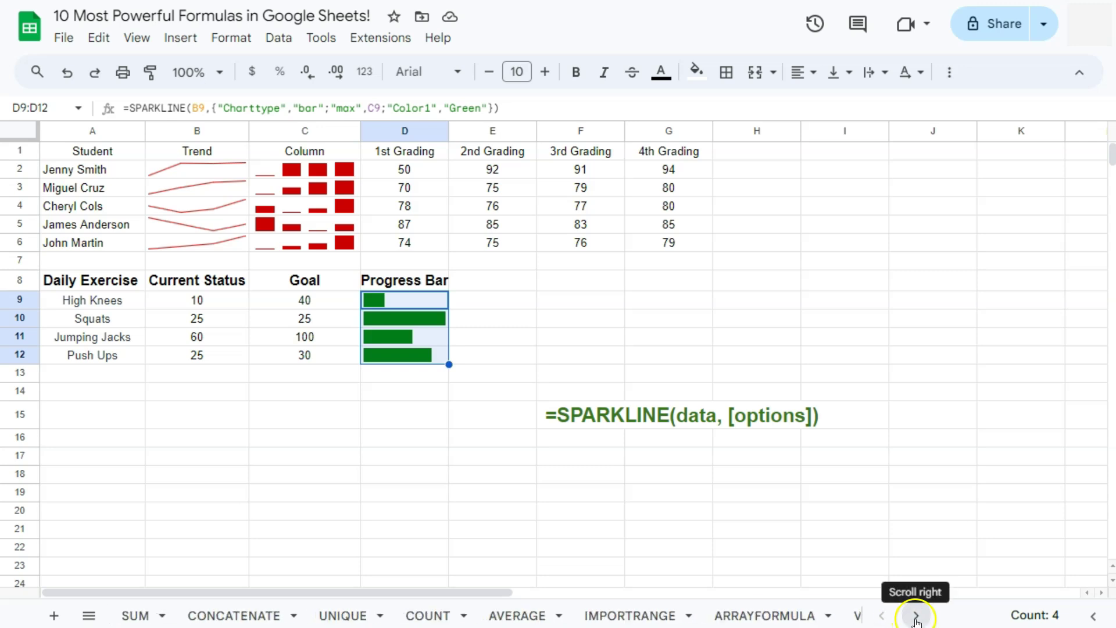
left_click(916, 615)
left_click(883, 616)
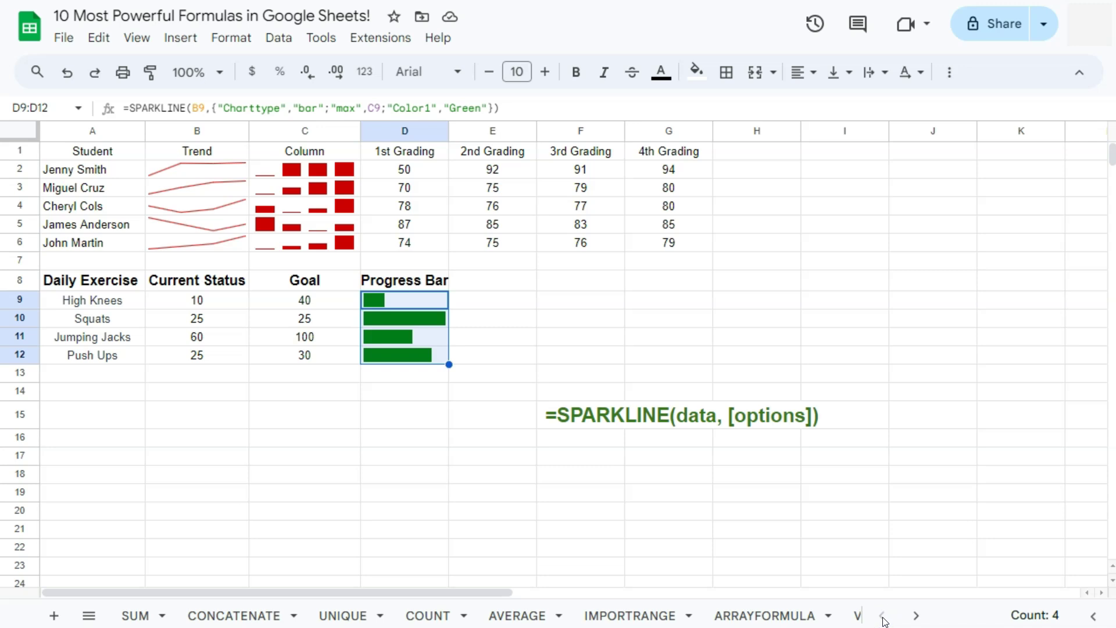
left_click(127, 616)
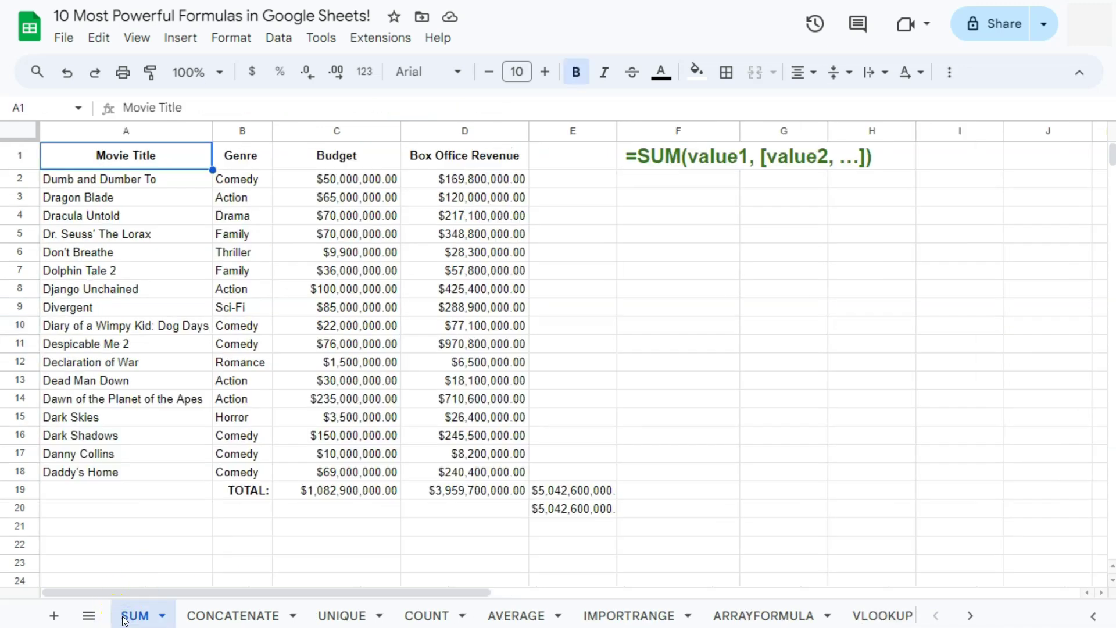